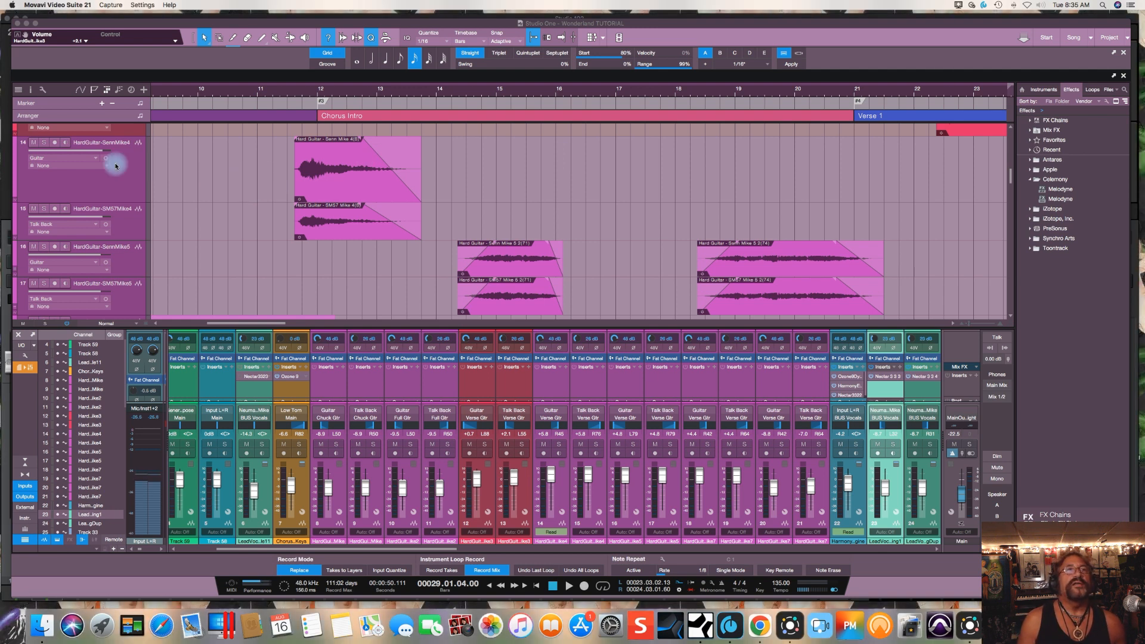
Step: Select both the Senn Mike 4 and SM57 Mike 4 hard guitar events around bar 12
click(114, 184)
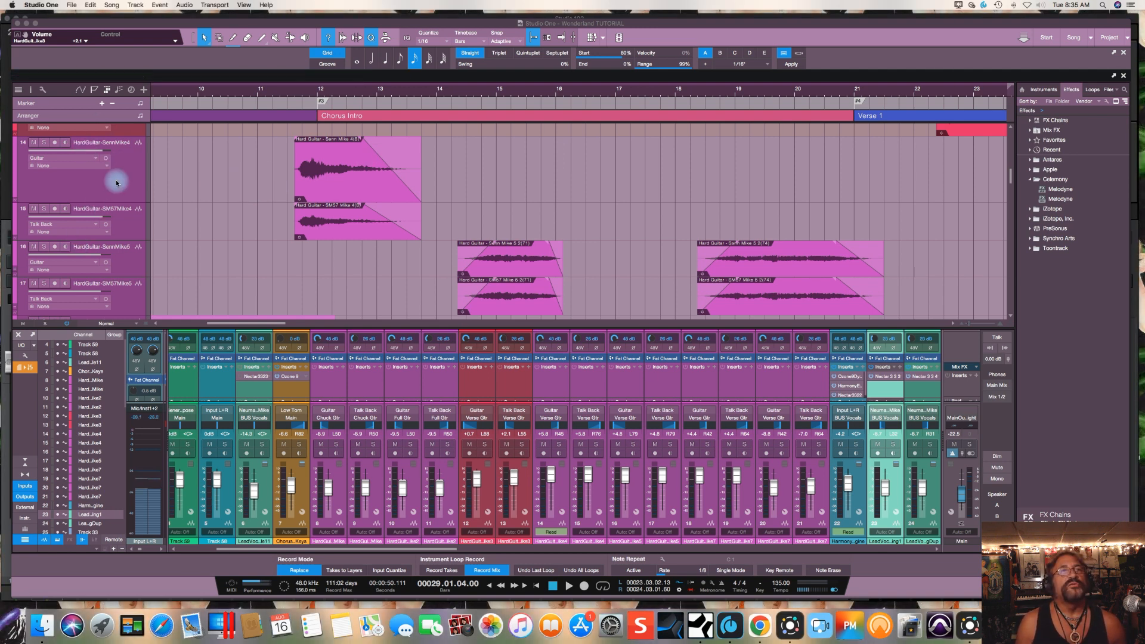
click(116, 182)
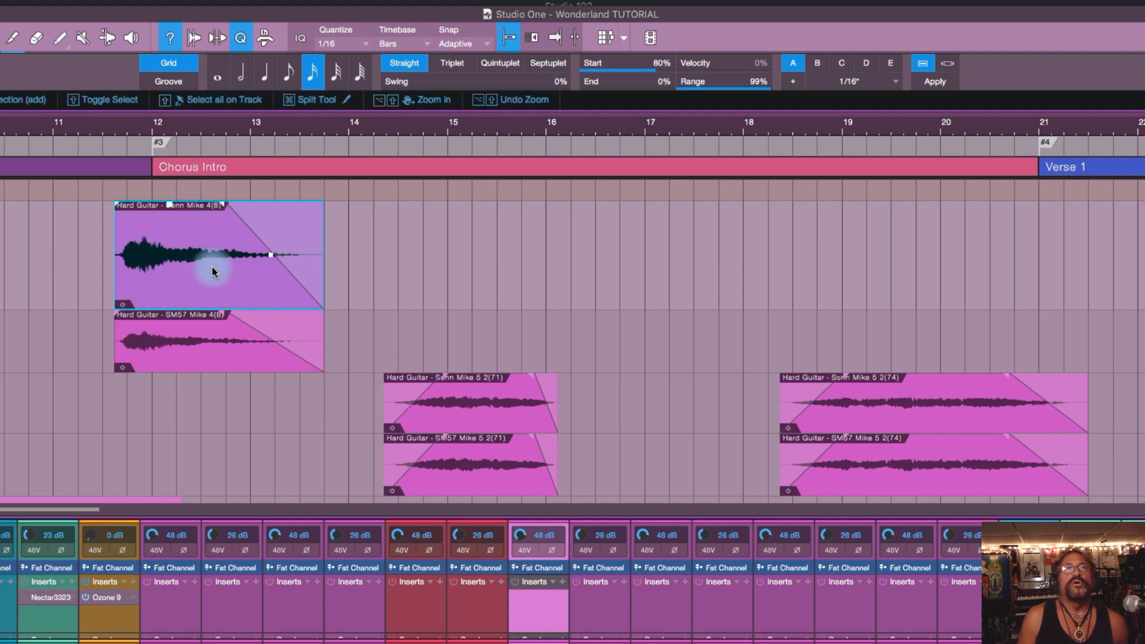
shift+click(202, 340)
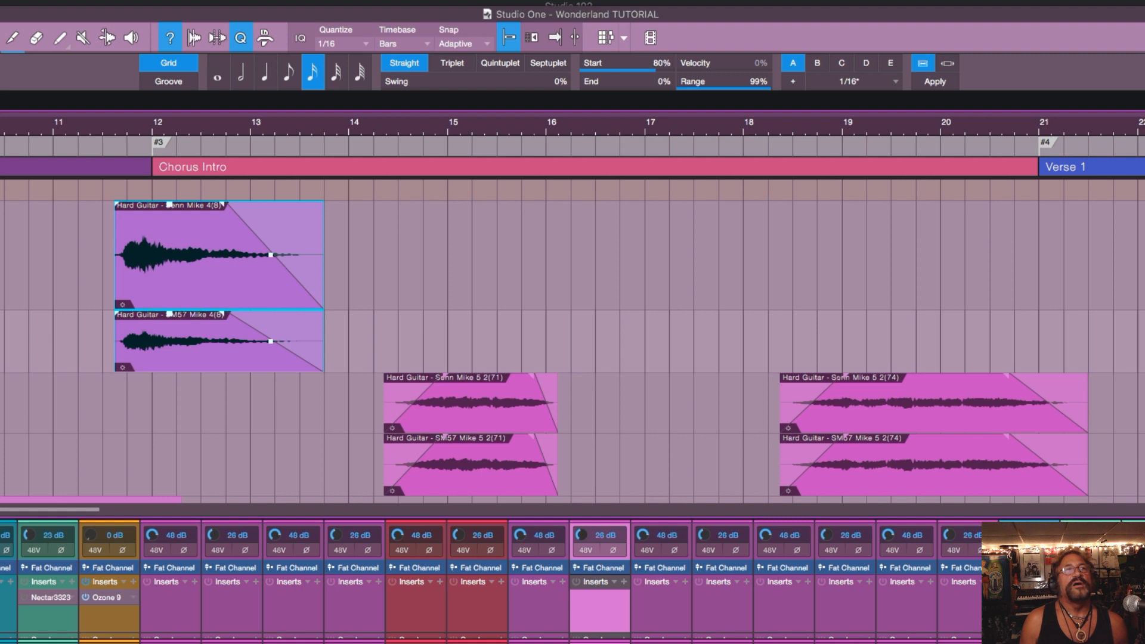
Step: Play the song several times from just before the Hard Guitar Mike 4 events, including with the Senn Mike 4 track selected
click(108, 193)
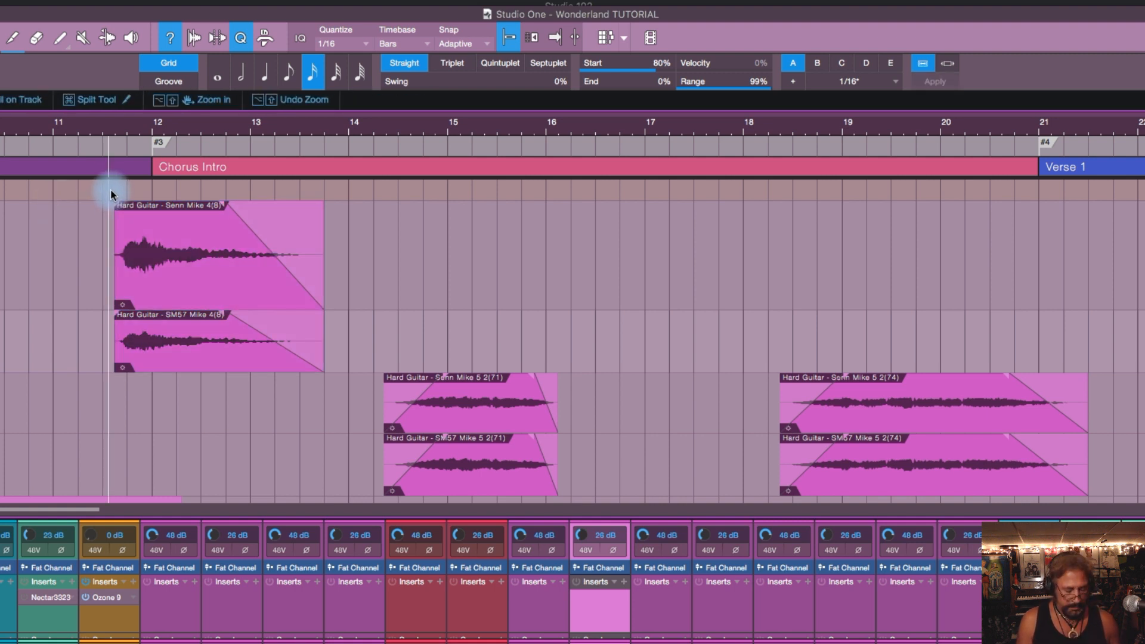
key(space)
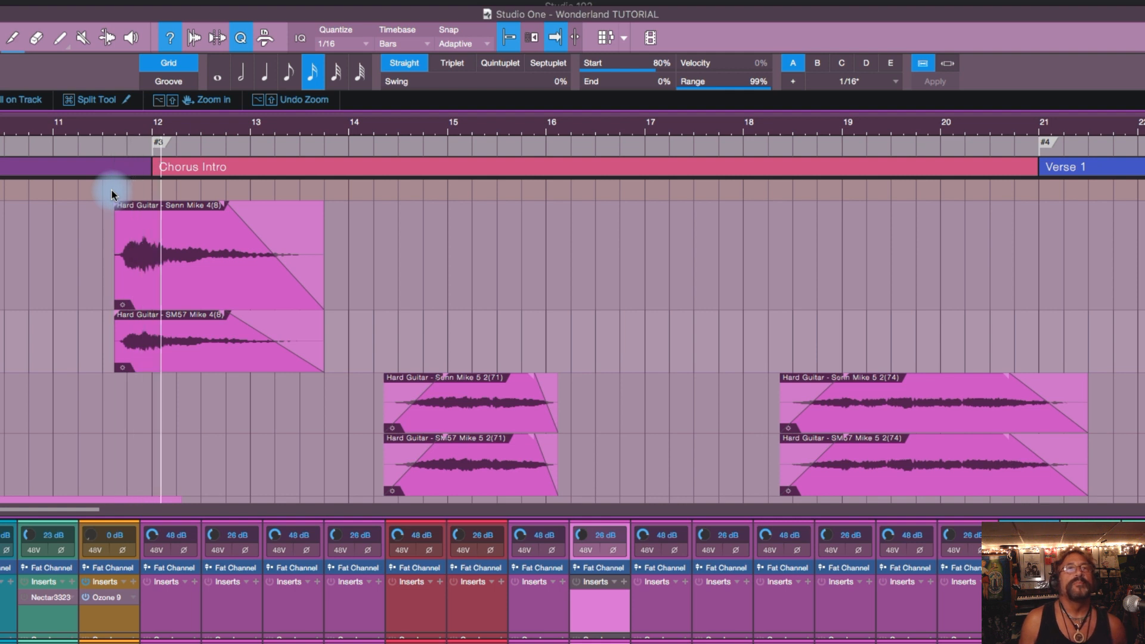
key(space)
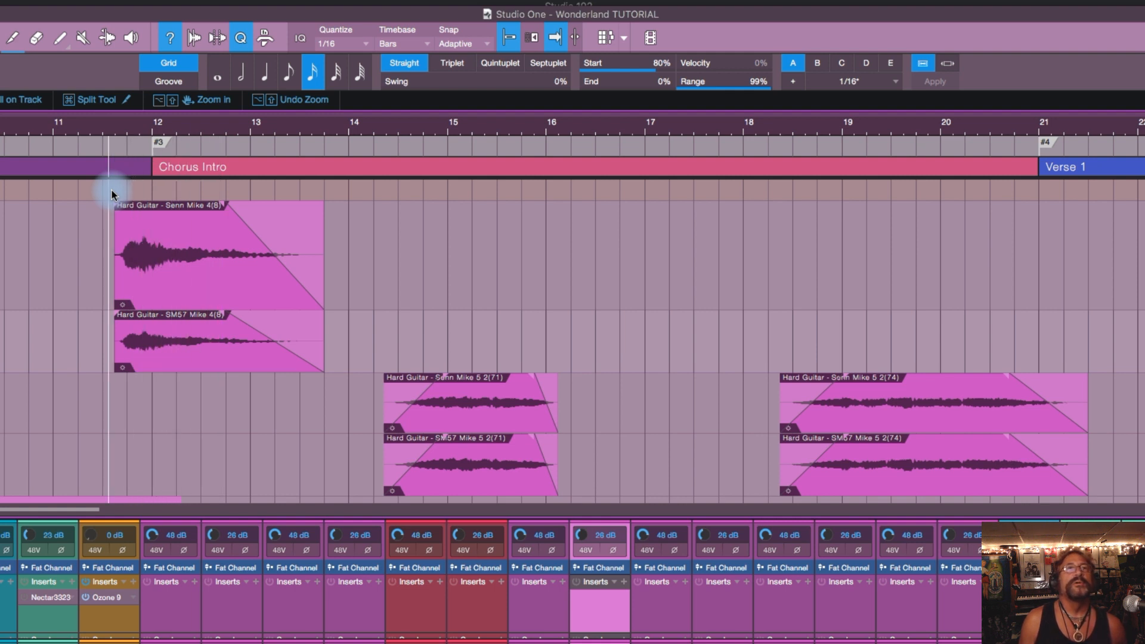
key(space)
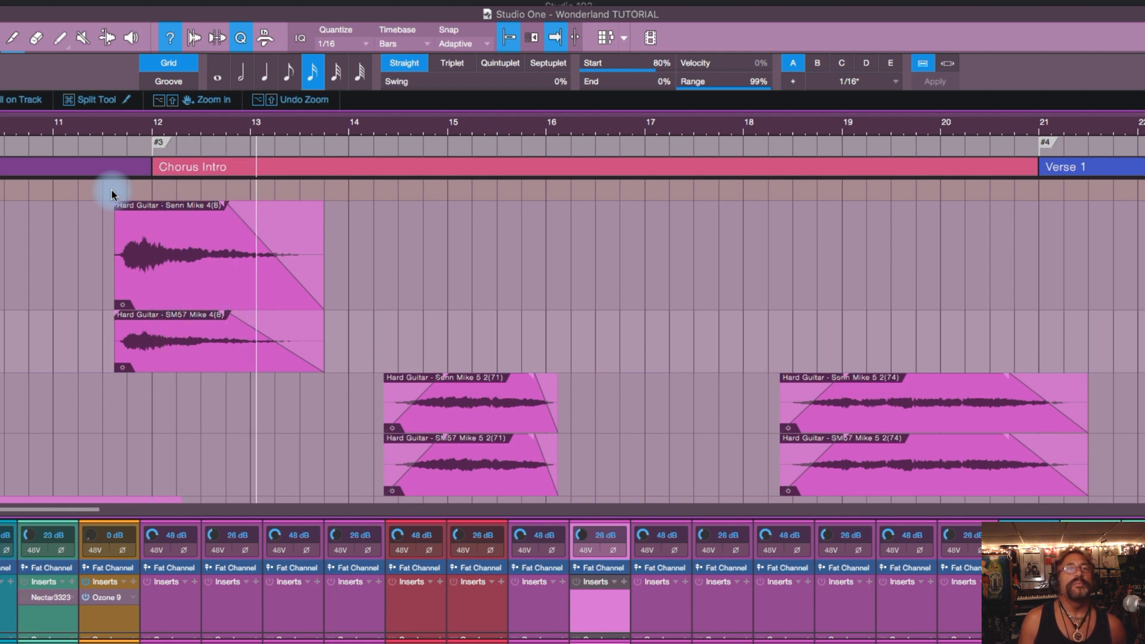
key(space)
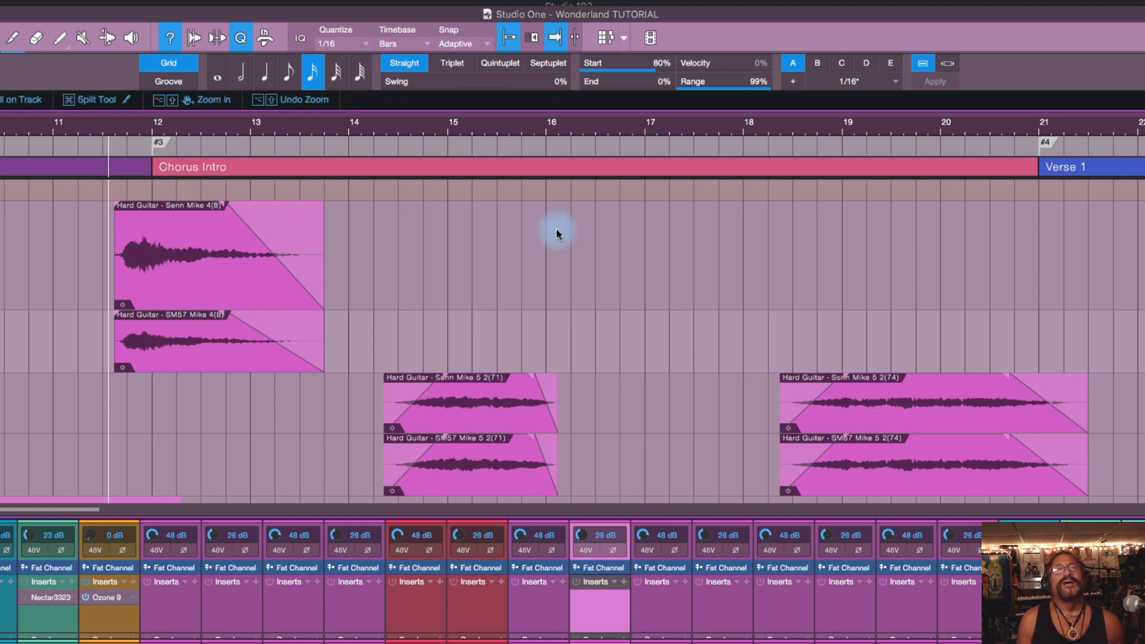
scroll(558, 234, left, 1)
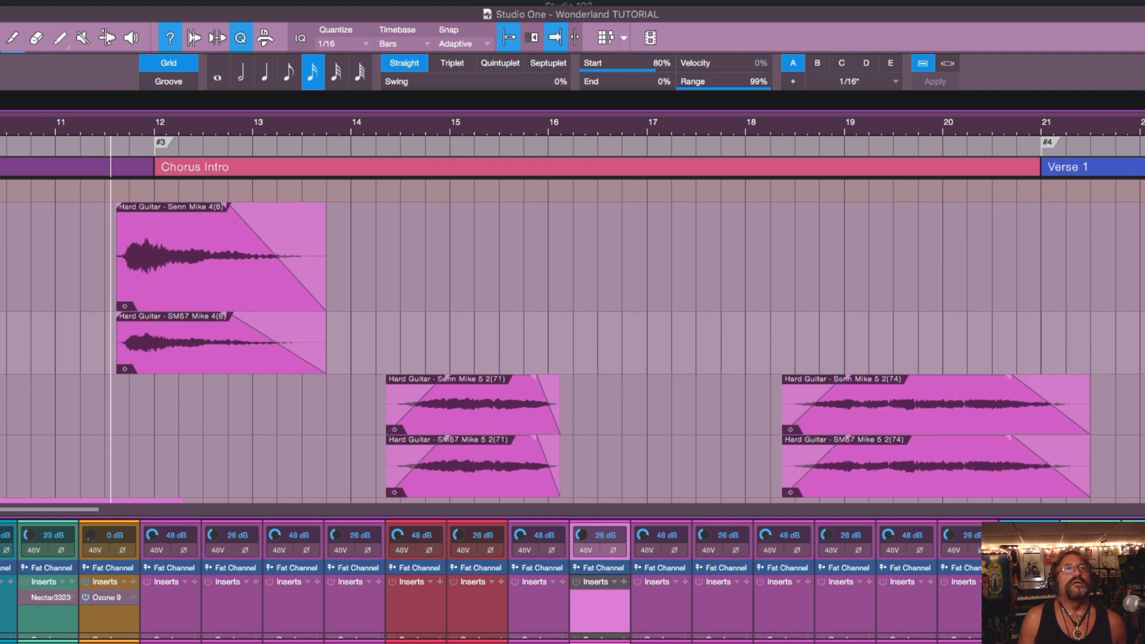
key(Up)
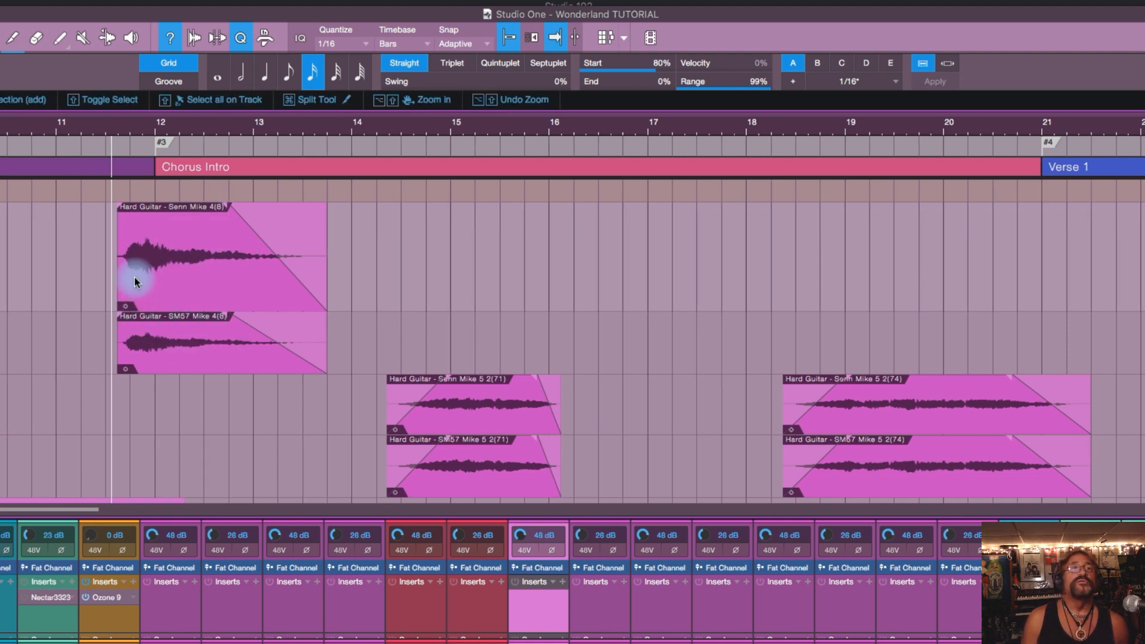
key(space)
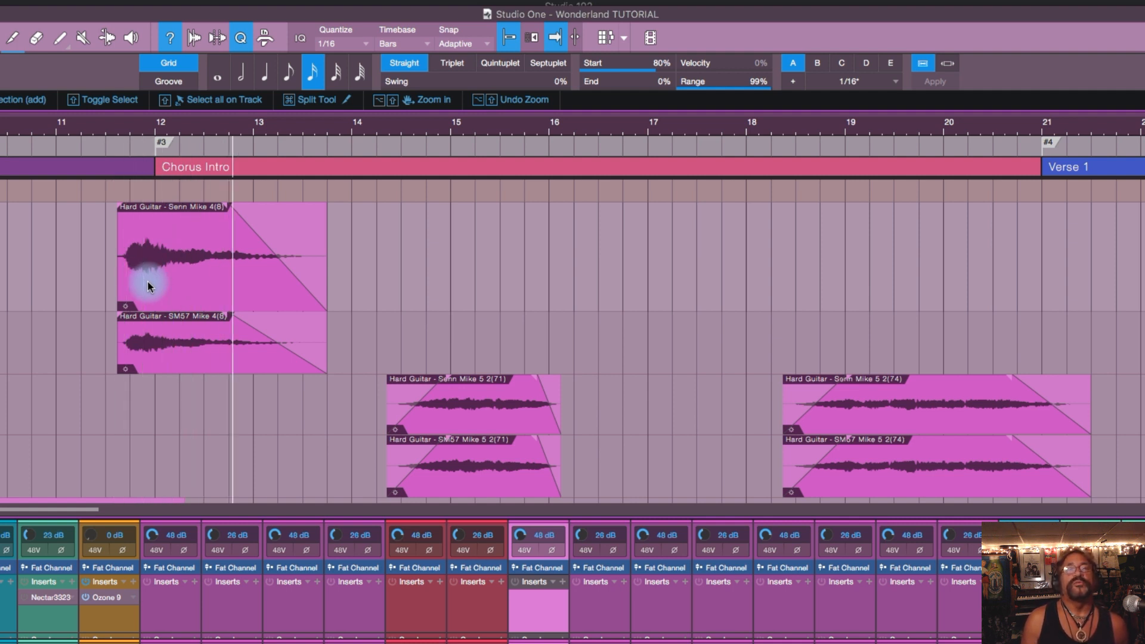
key(space)
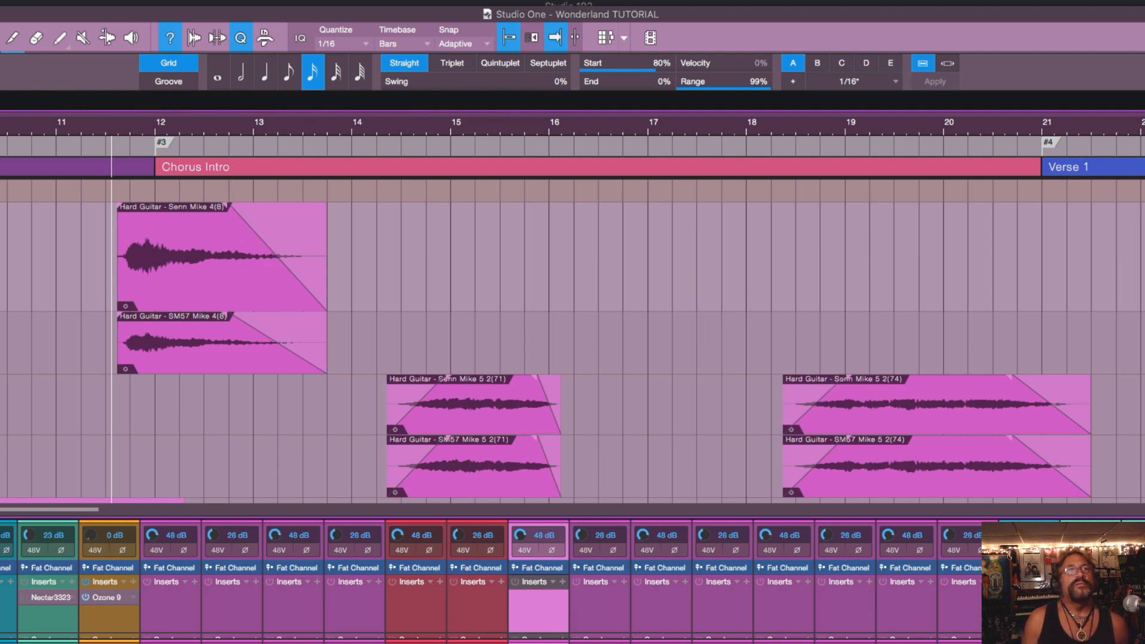
Step: Place the playback cursor shortly after bar 11 and play through the start of the Hard Guitar Mike 4 events
click(93, 229)
click(76, 233)
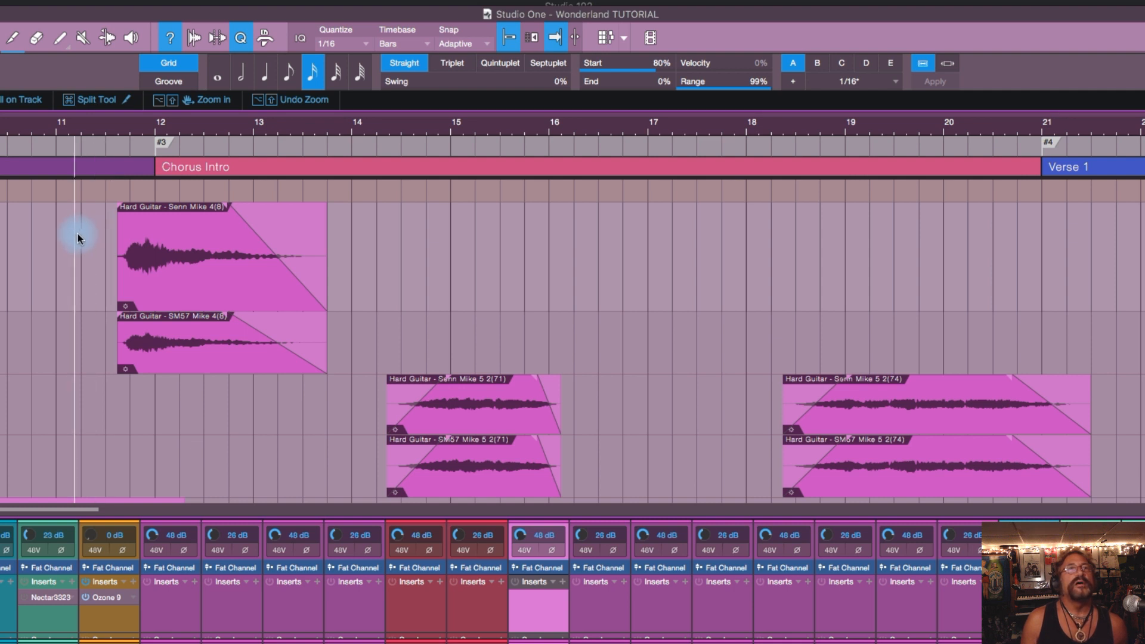
key(space)
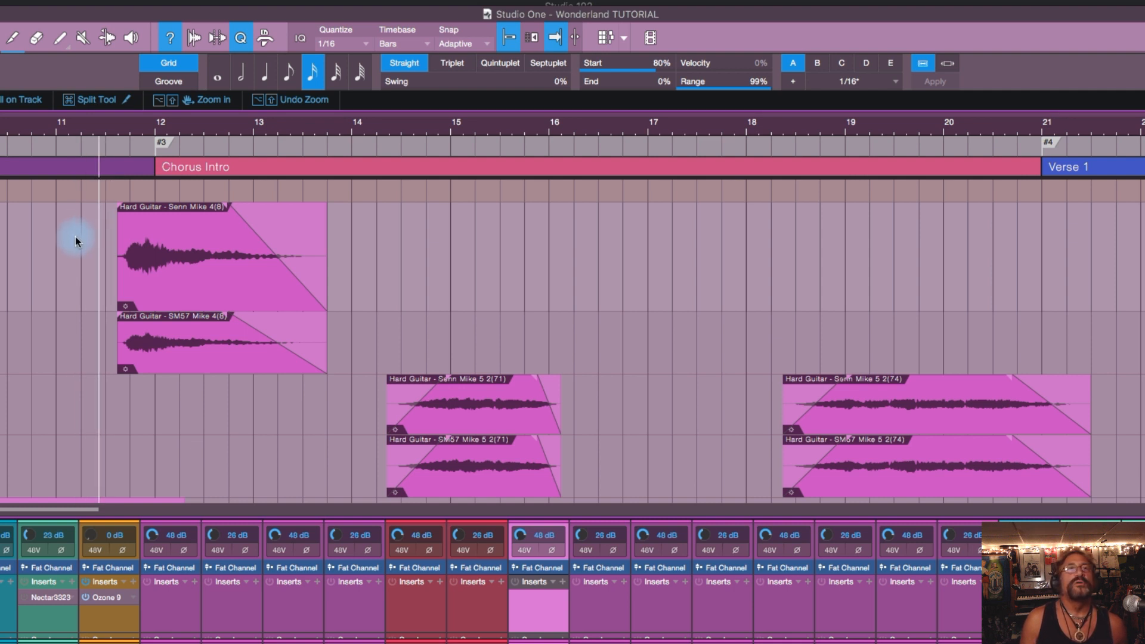
key(space)
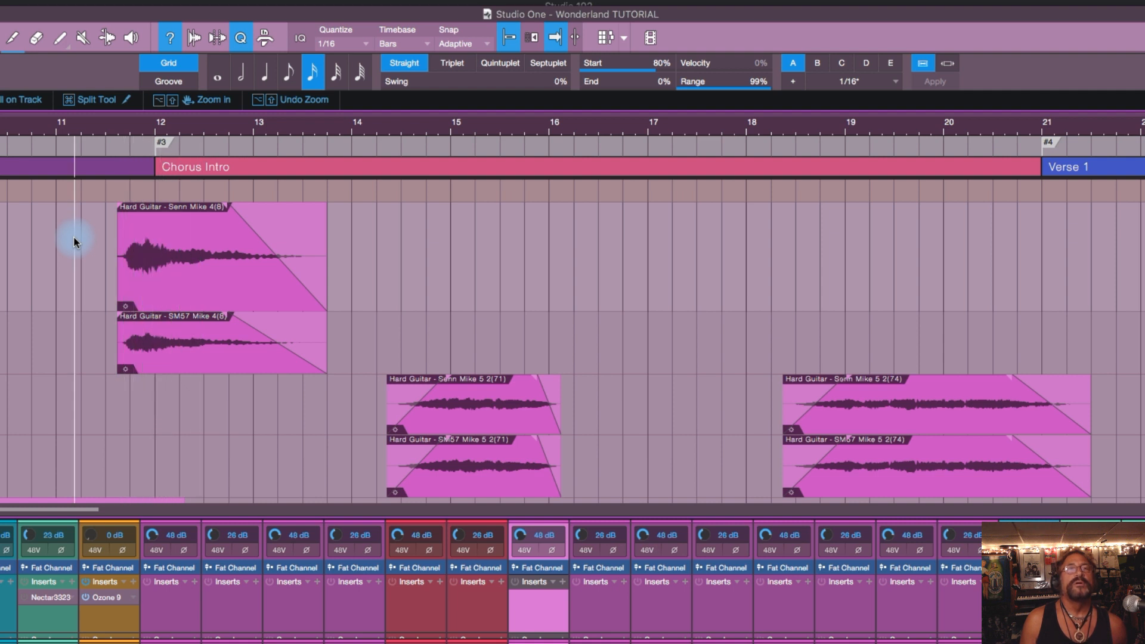
key(space)
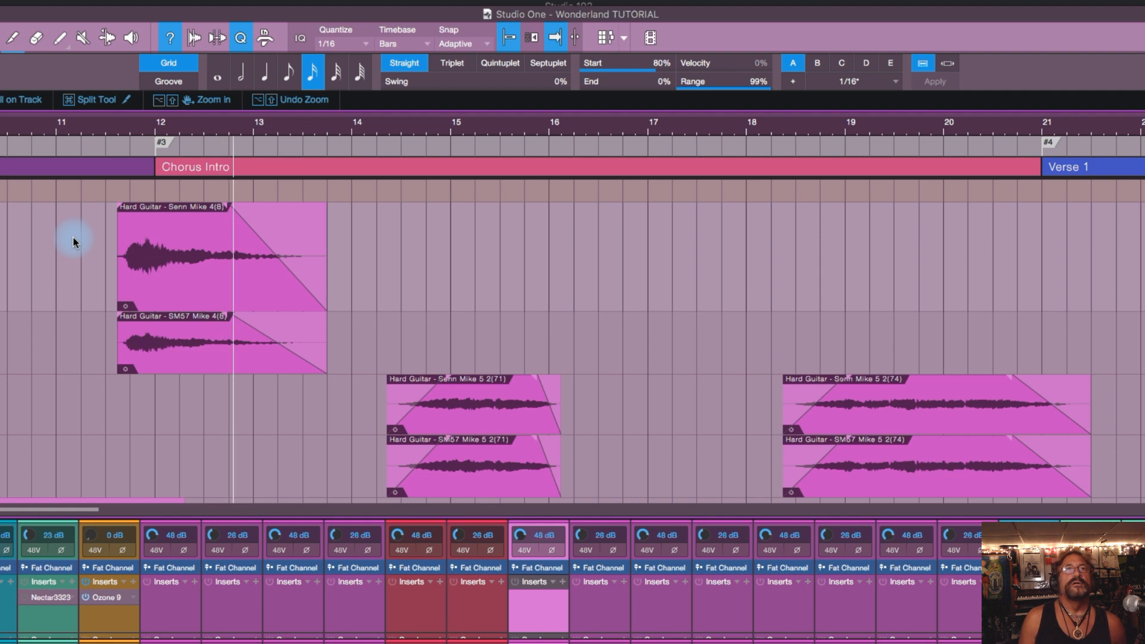
key(space)
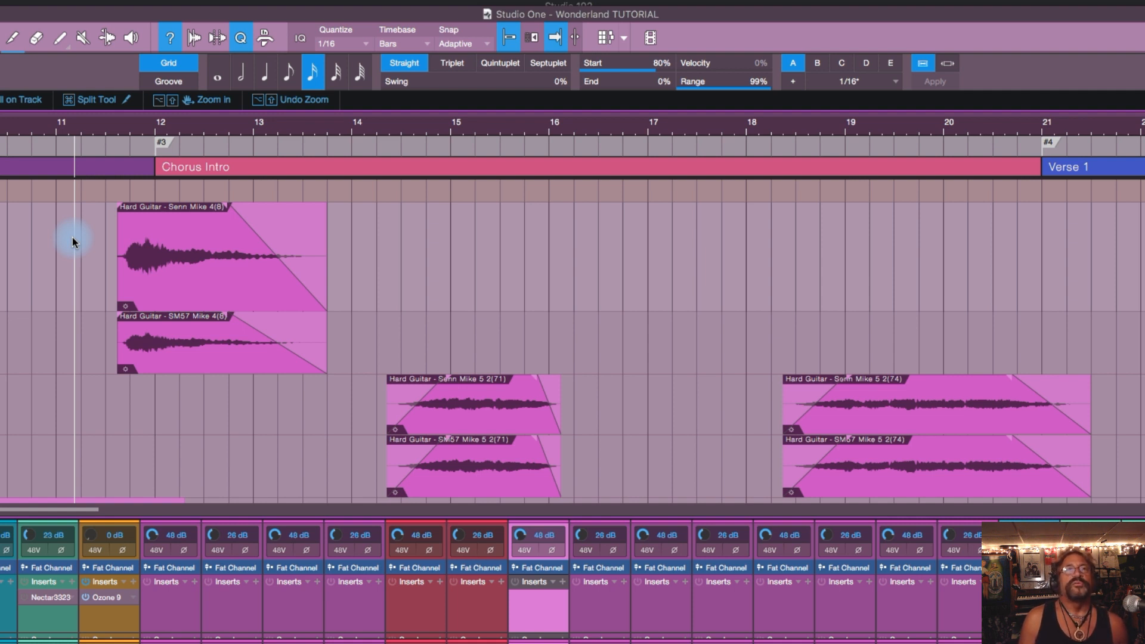
Step: Extend the start of the Hard Guitar Senn Mike 4 event back to about the middle of bar 9
click(199, 254)
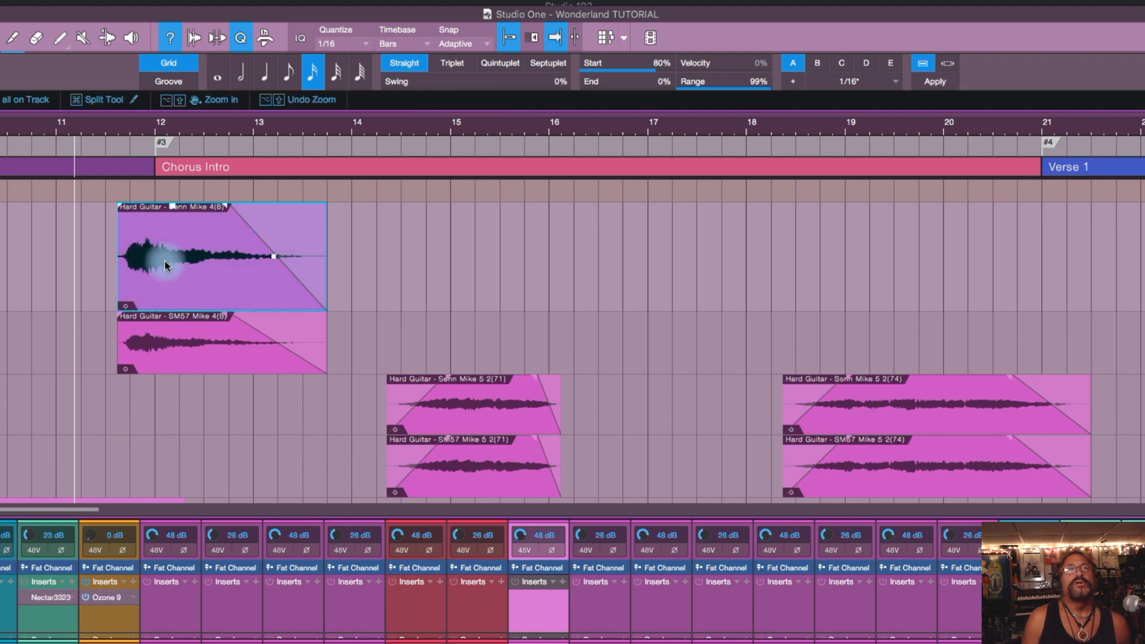
drag(122, 233, 2, 222)
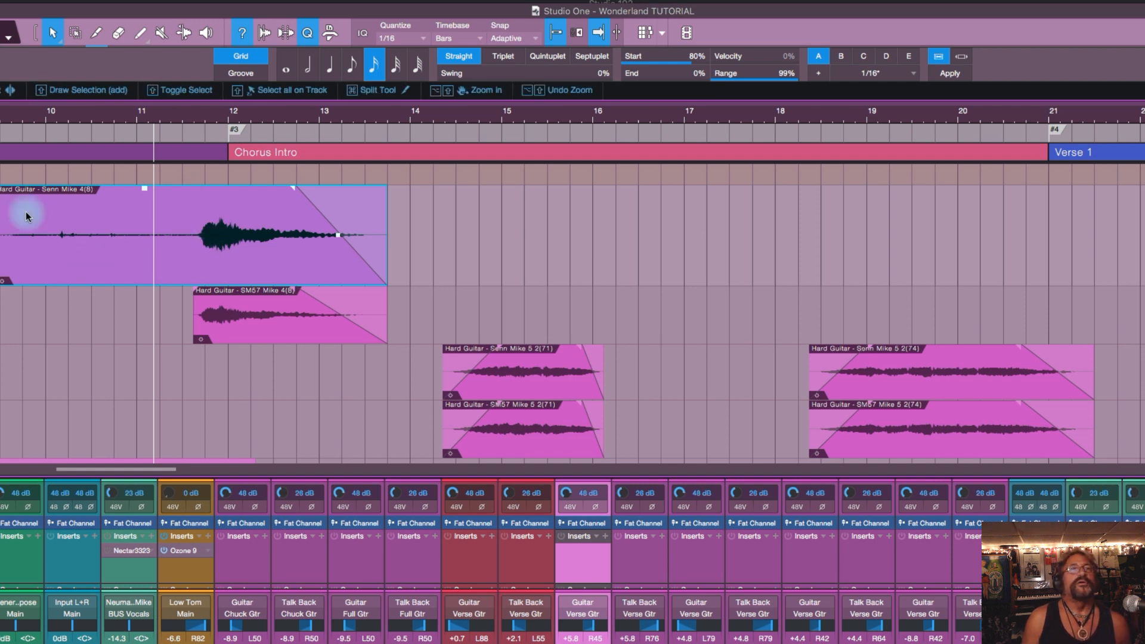
scroll(5, 304, left, 1)
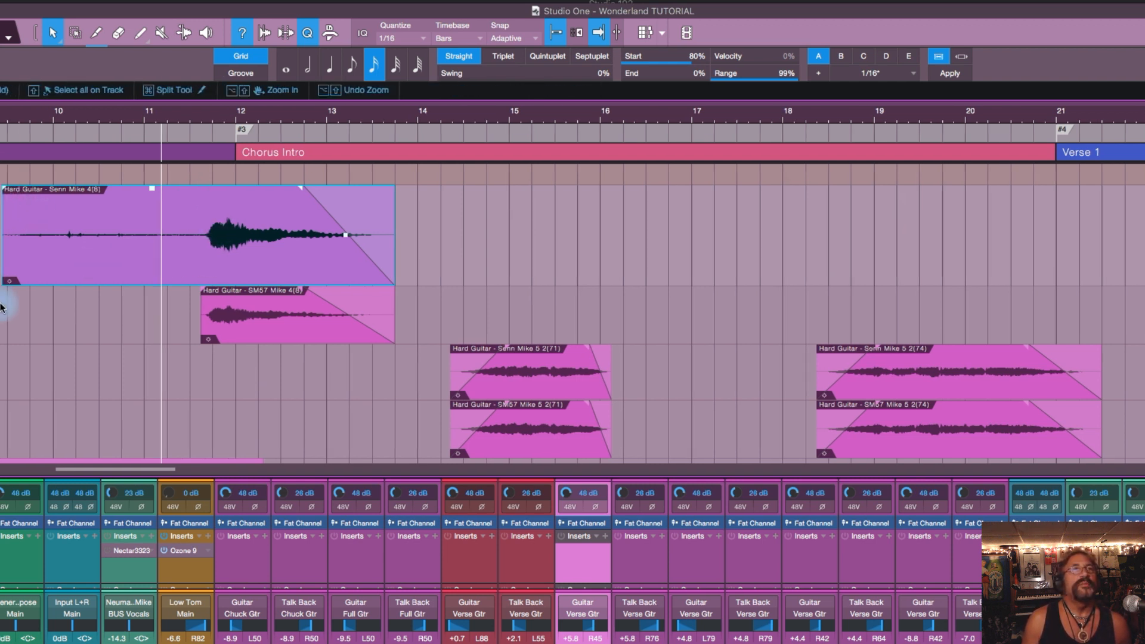
Step: Extend the start of the Hard Guitar SM57 Mike 4 event back to about the middle of bar 9 and play both events
click(9, 305)
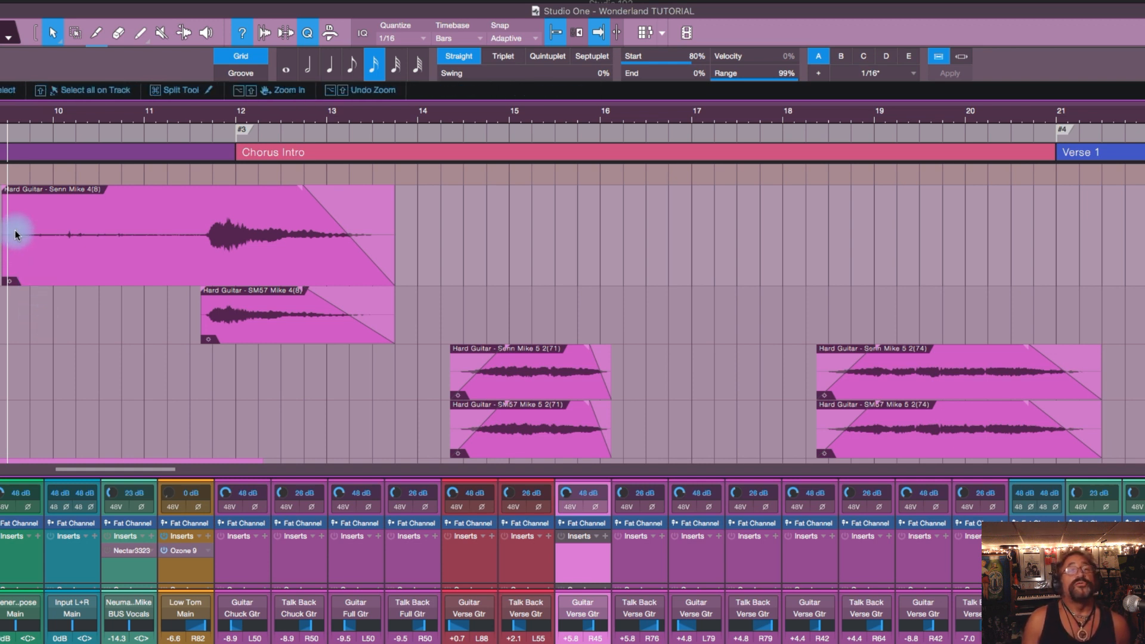
click(238, 309)
drag(44, 309, 3, 309)
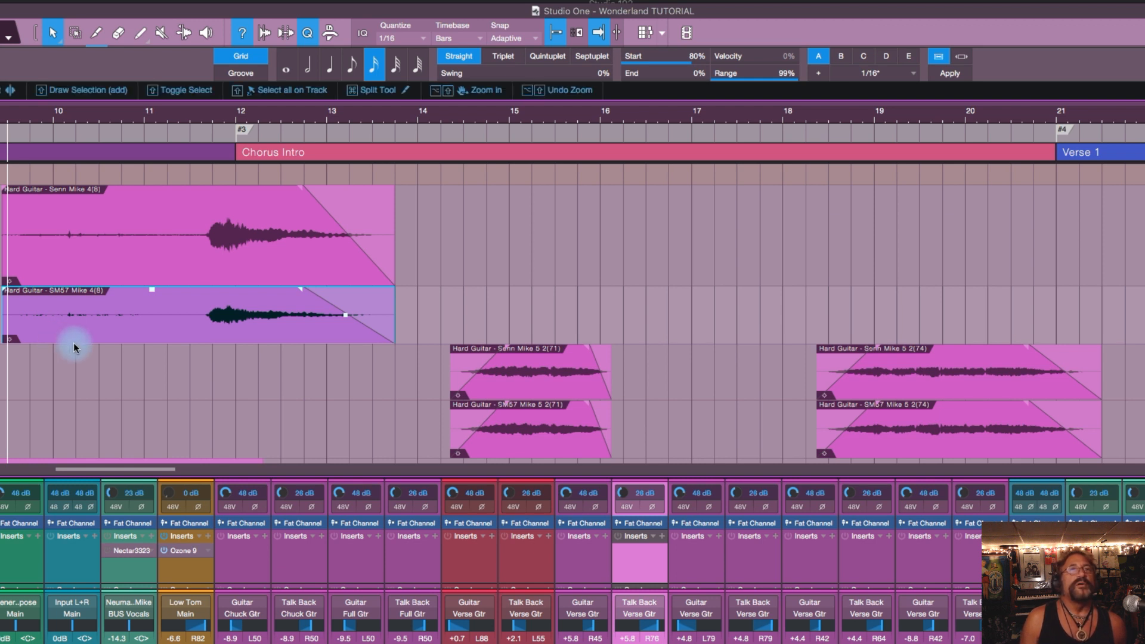
key(space)
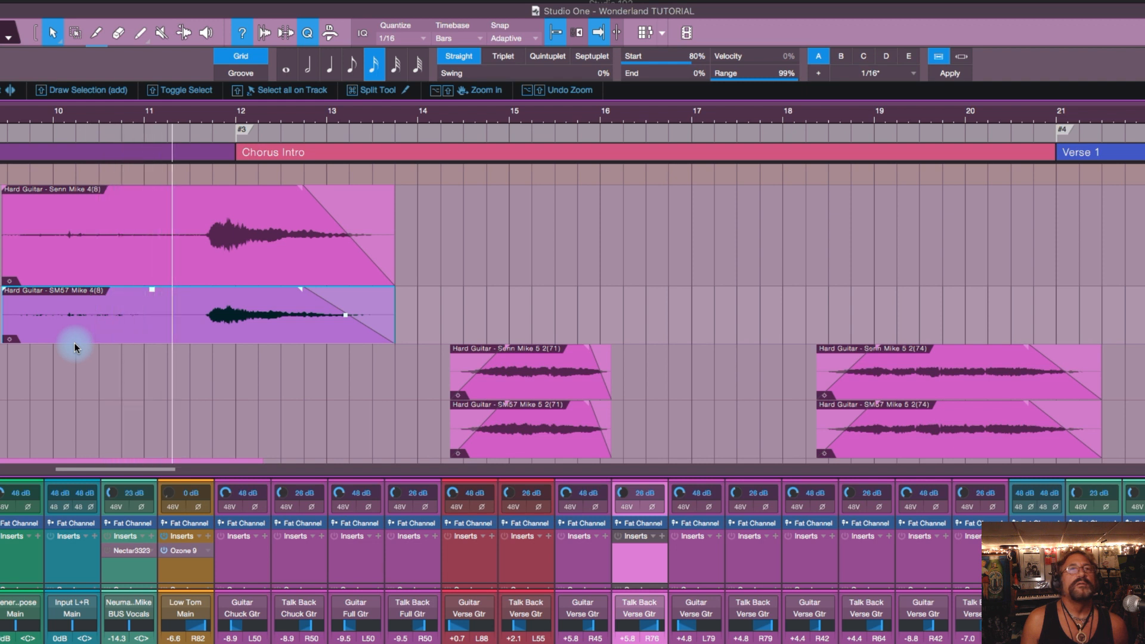
key(space)
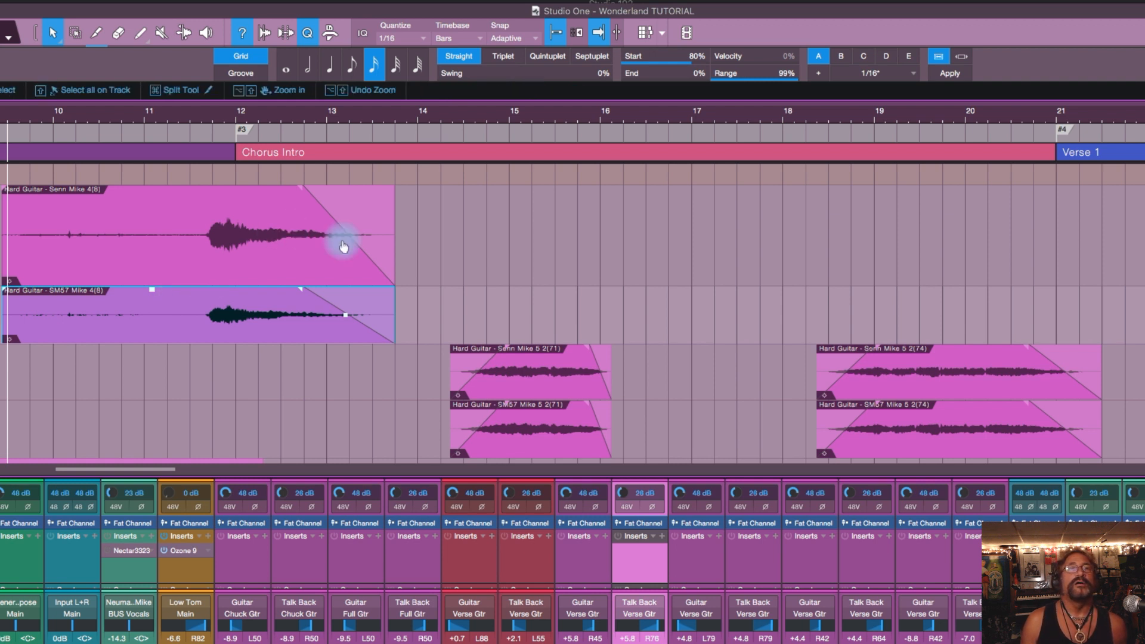
Step: Trim the starts of the Senn Mike 4 and SM57 Mike 4 events to just before the guitar note in bar 11
click(173, 241)
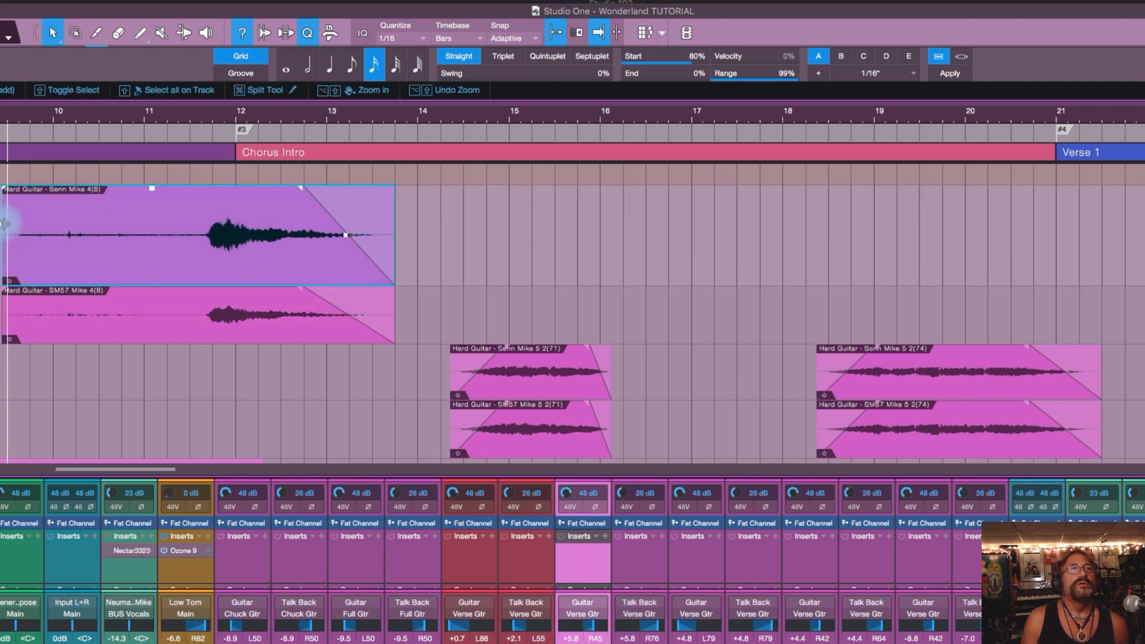
drag(9, 229, 210, 223)
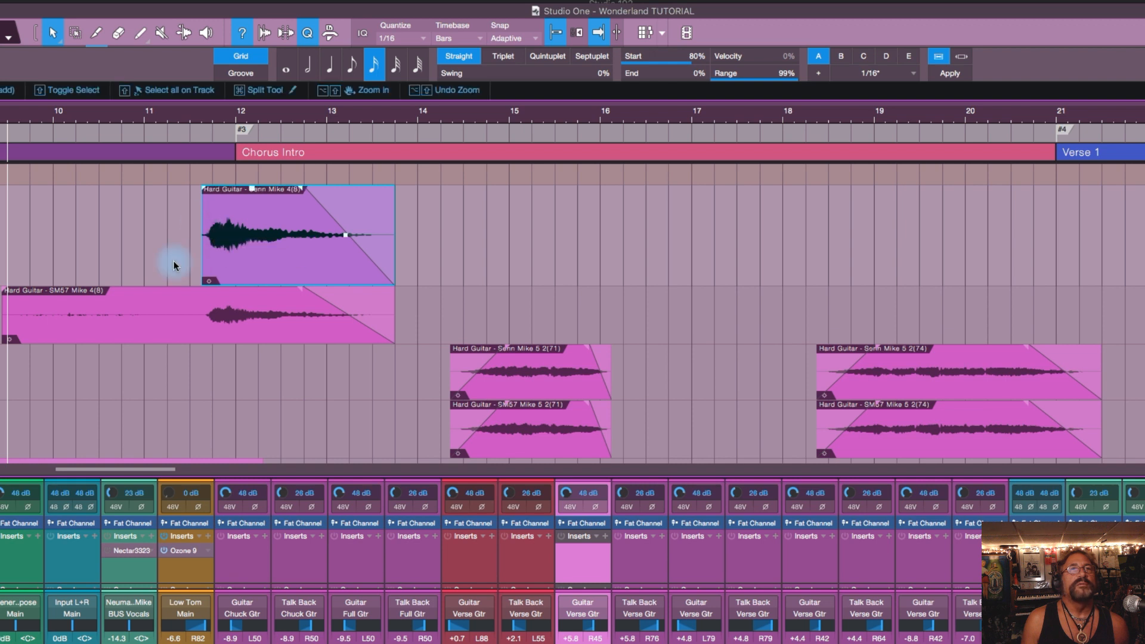
click(161, 305)
drag(19, 313, 199, 316)
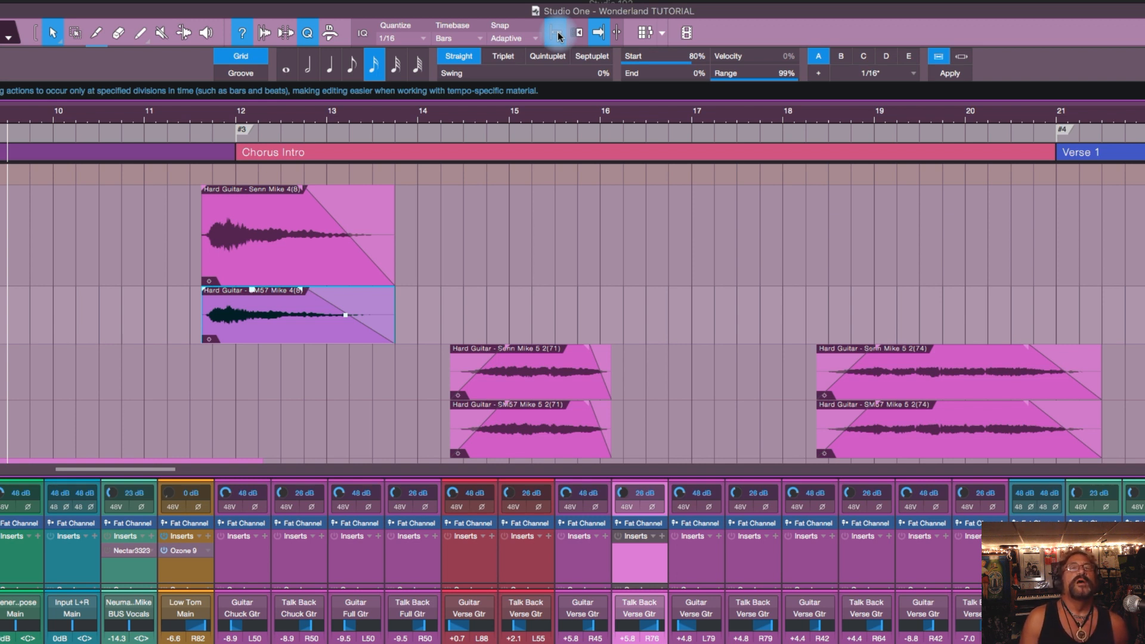
Step: Extend the start of the Hard Guitar Senn Mike 4 event back to shortly after bar 10 with snapping enabled
click(239, 225)
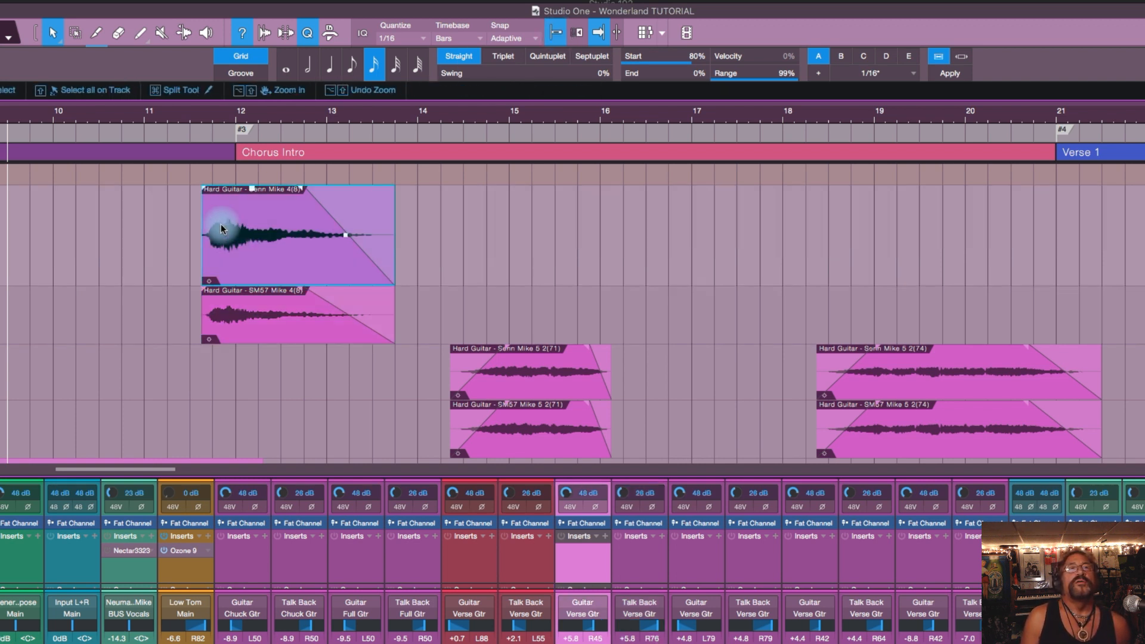
drag(200, 222, 71, 222)
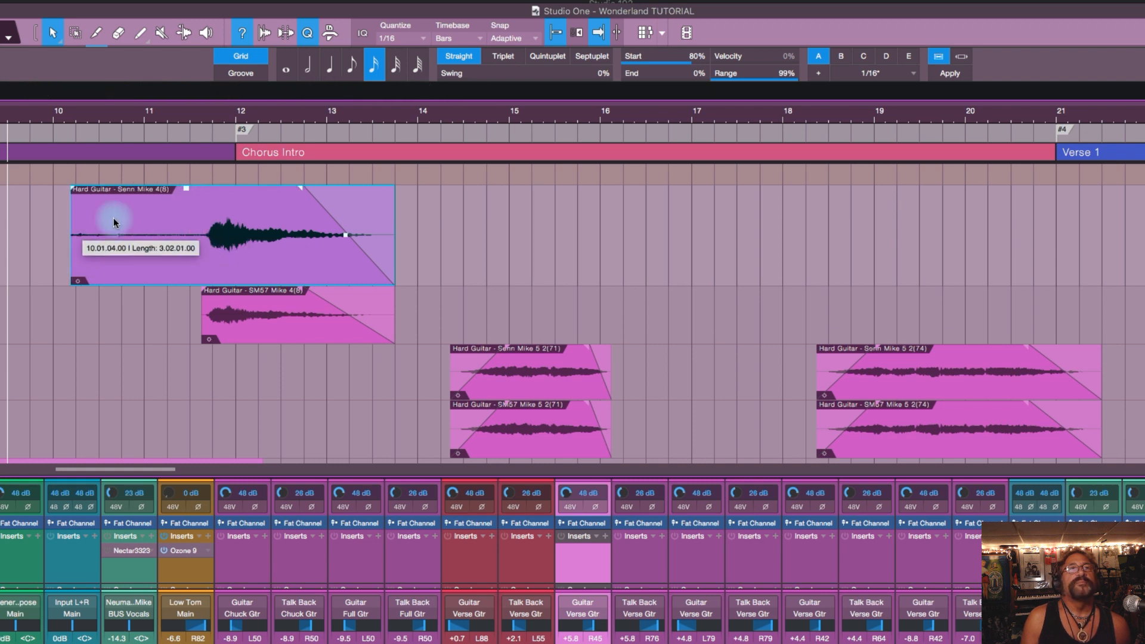
click(557, 34)
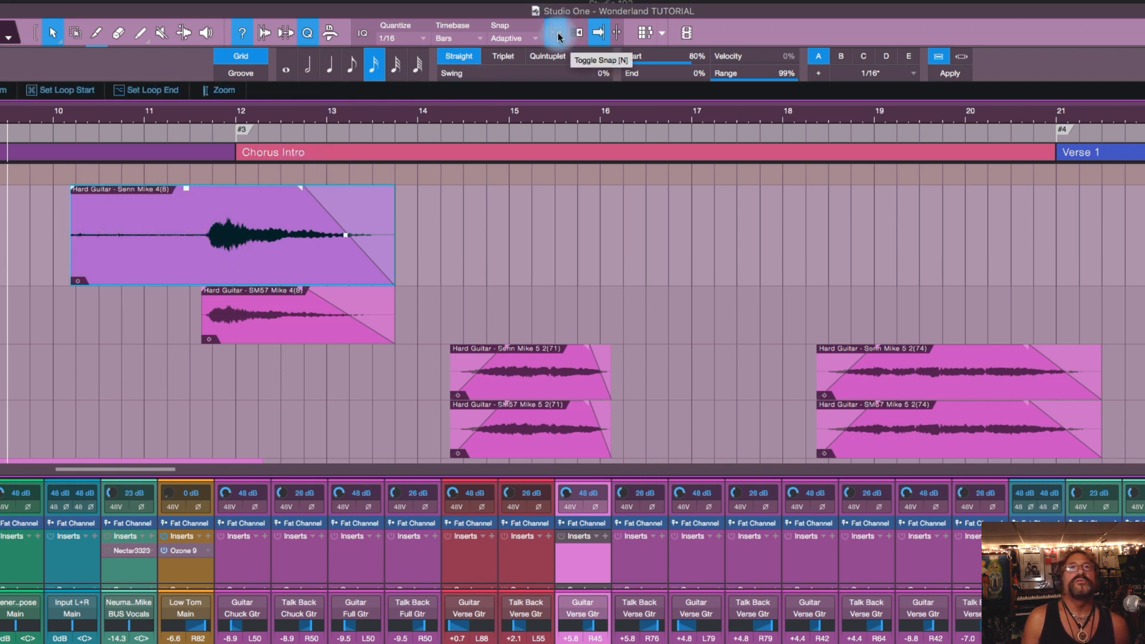
Step: Set the quantize value to 1/8 and trim the start of the Senn Mike 4 event to just before the guitar note
click(375, 68)
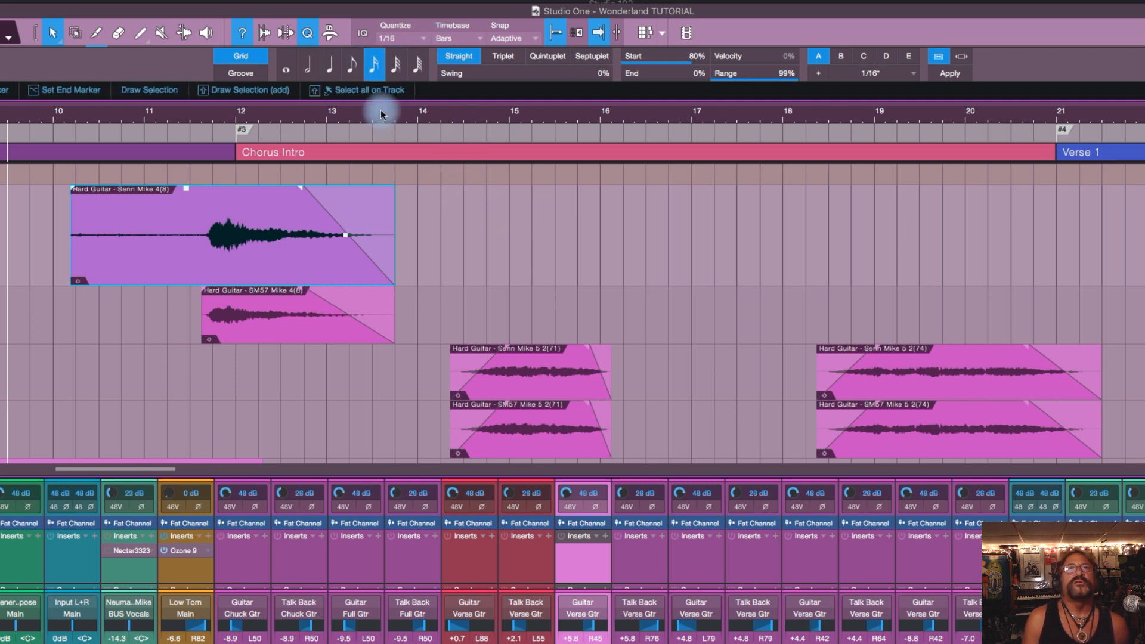
click(353, 66)
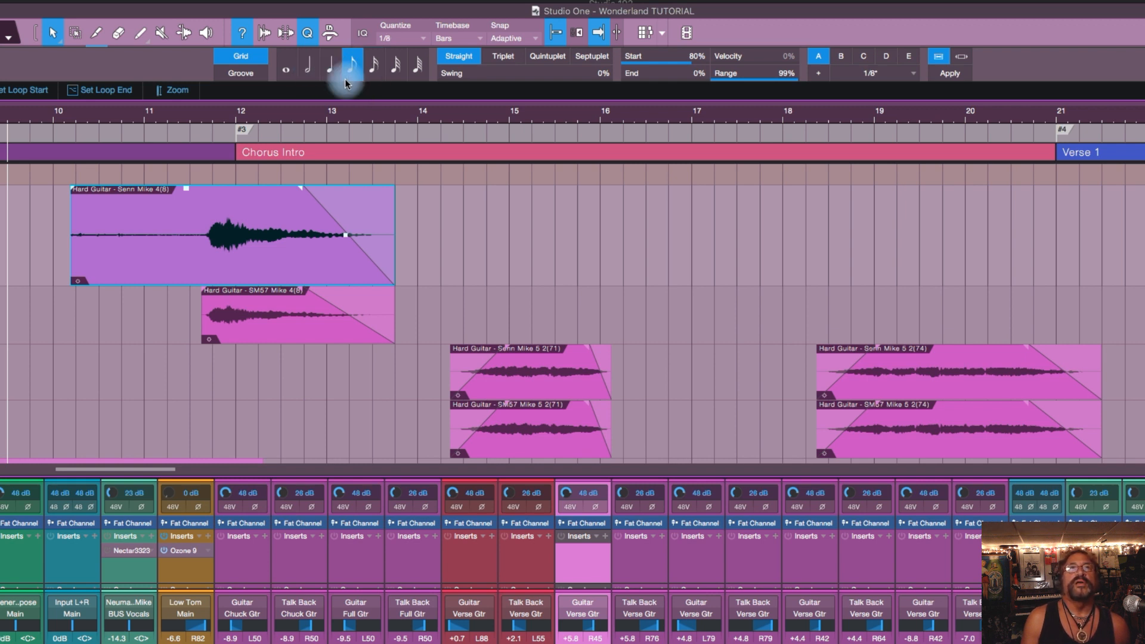
drag(77, 212, 206, 239)
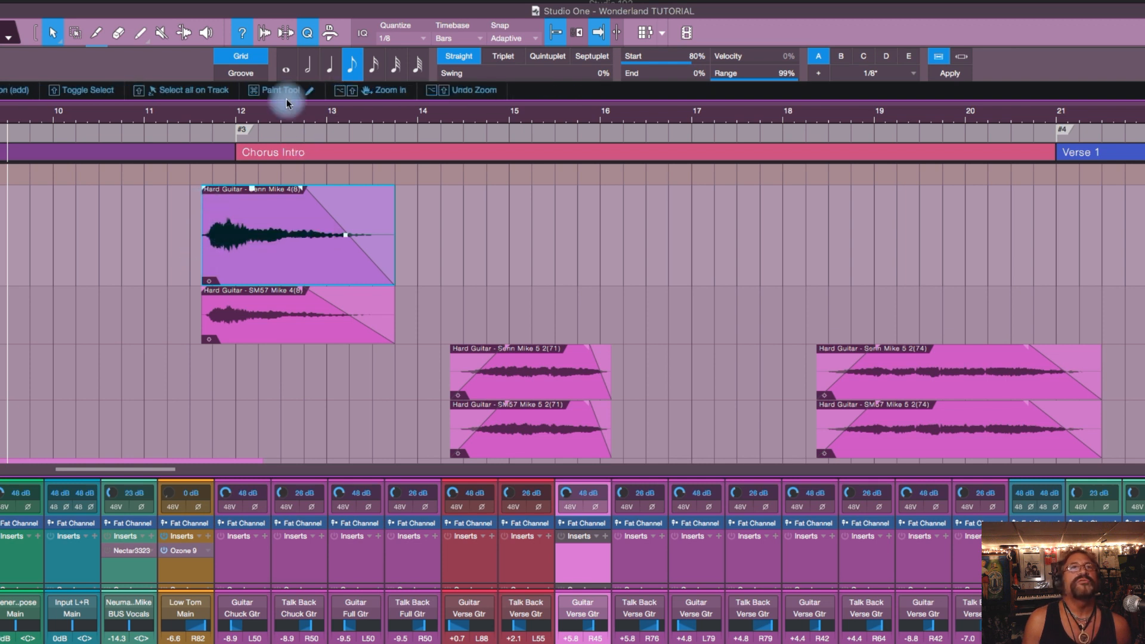
Step: Set the quantize value to 1/4 and trim the start of the Senn Mike 4 event to the fourth beat of bar 11
click(329, 64)
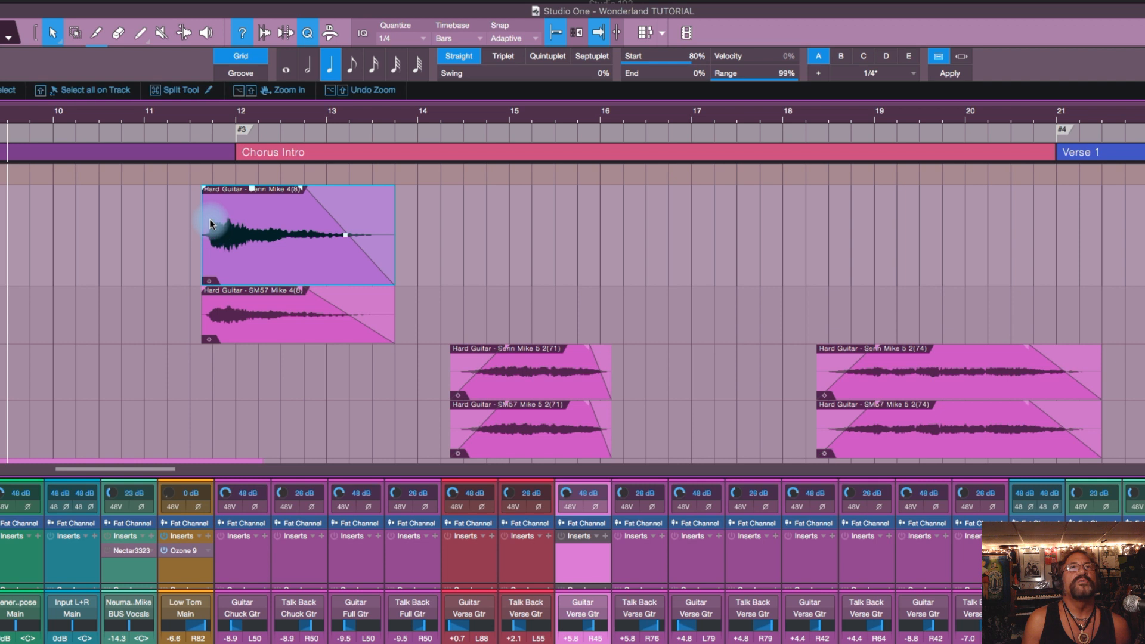
mouse_move(202, 216)
mouse_down()
mouse_move(169, 216)
mouse_move(206, 218)
mouse_up()
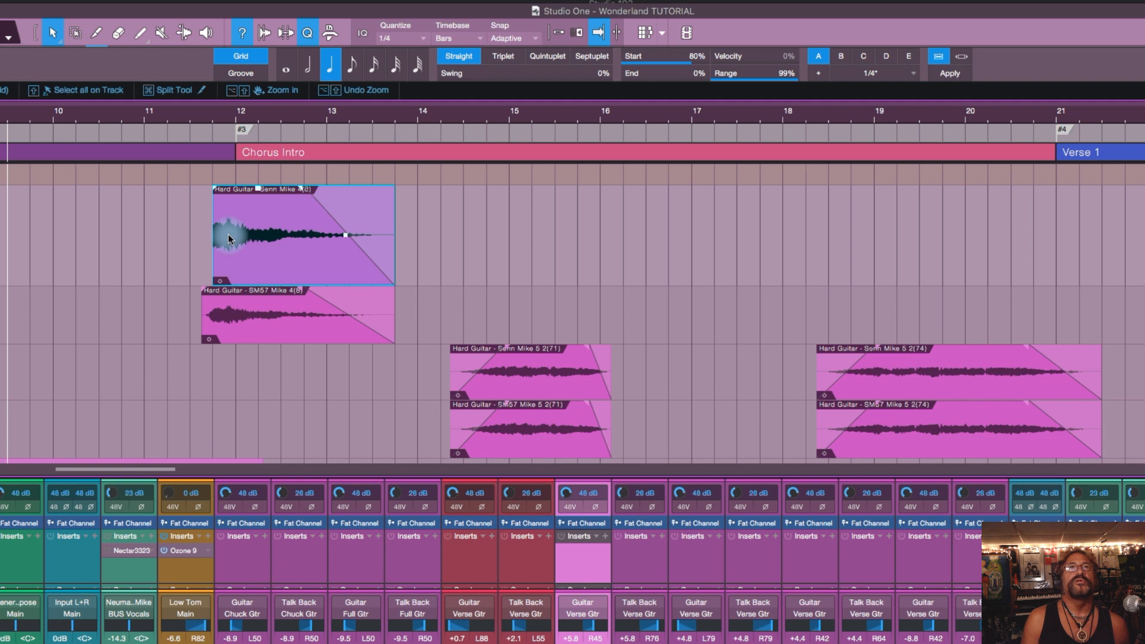
Step: Adjust the starts of the Senn Mike 4 and SM57 Mike 4 events individually to the same point just before the guitar note in bar 11
drag(213, 227, 203, 258)
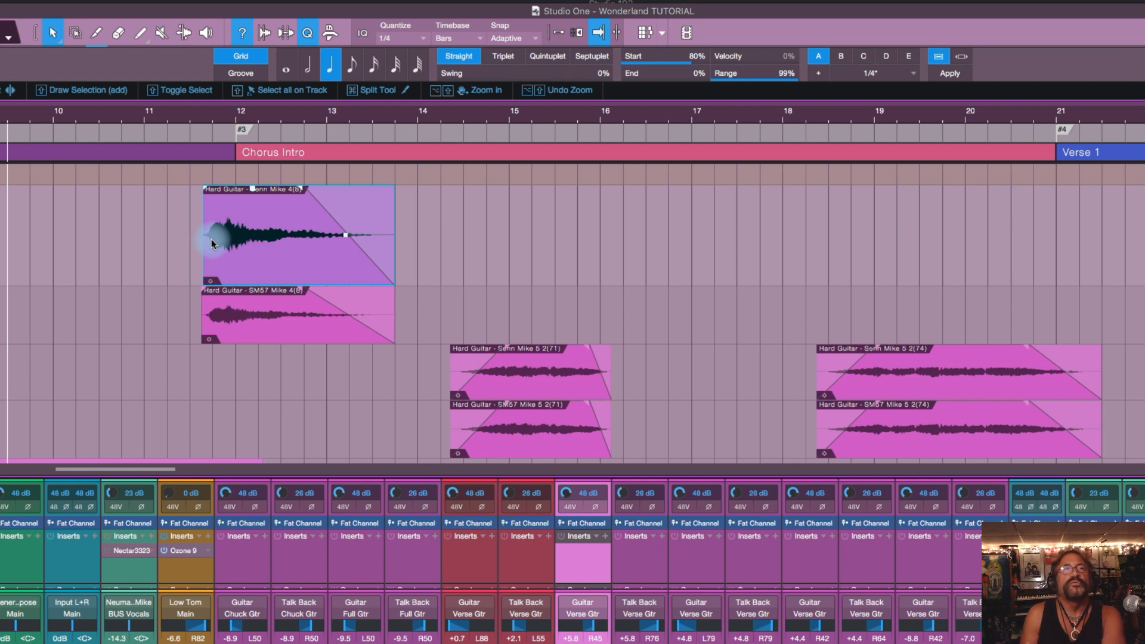
click(218, 306)
drag(201, 311, 203, 312)
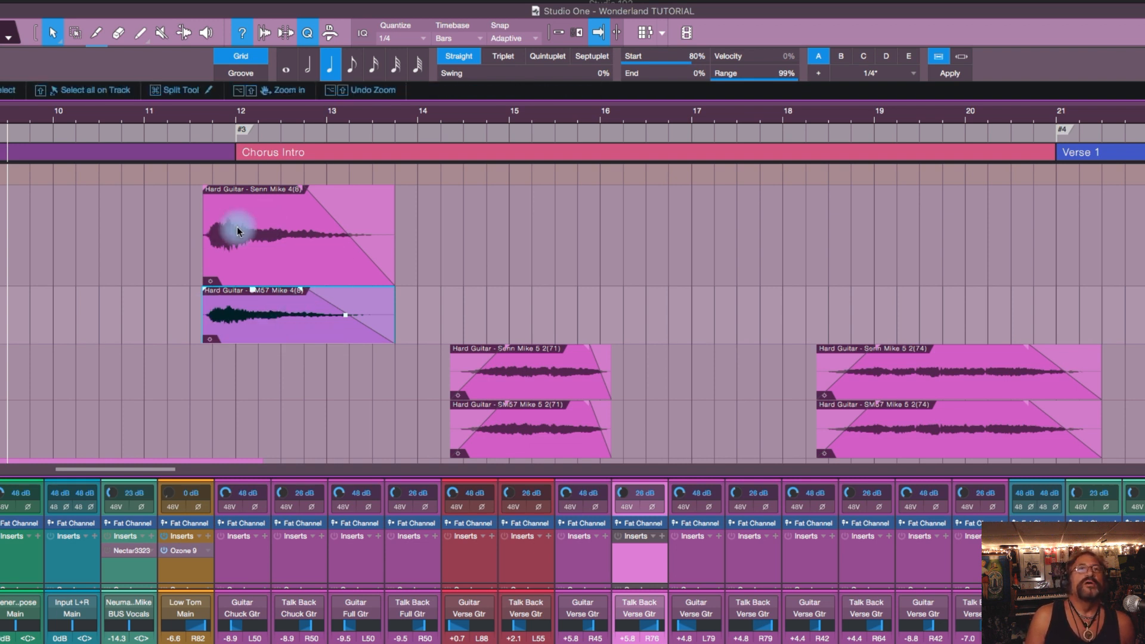
Step: Extend the starts of the Senn Mike 4 and SM57 Mike 4 events back to bar 10, one event after the other
drag(203, 231, 53, 233)
click(236, 317)
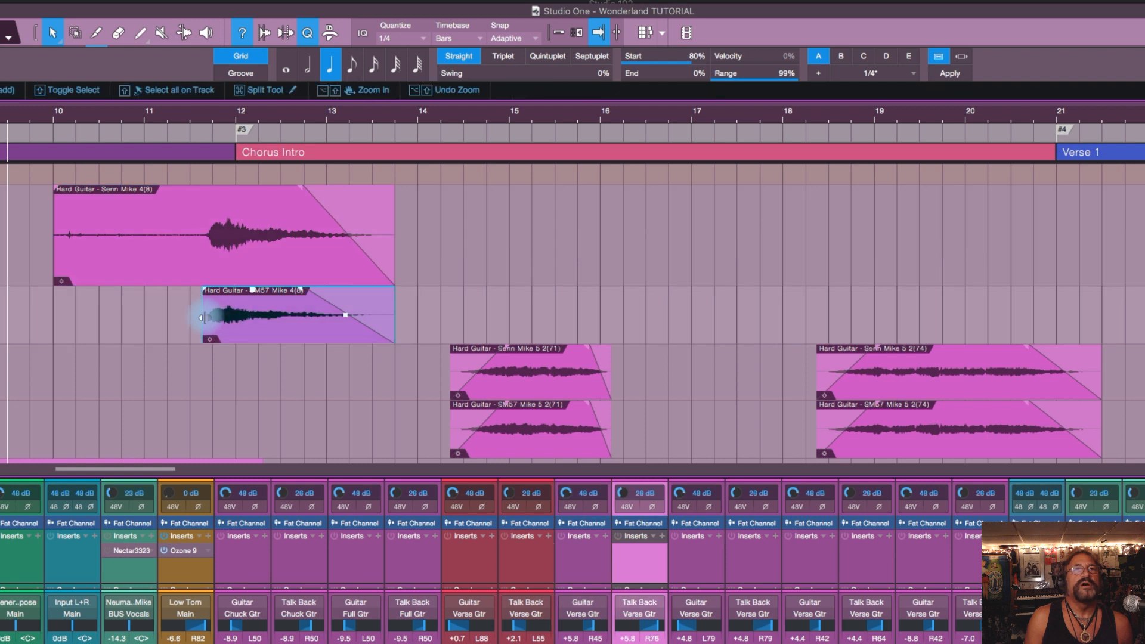
drag(204, 317, 55, 317)
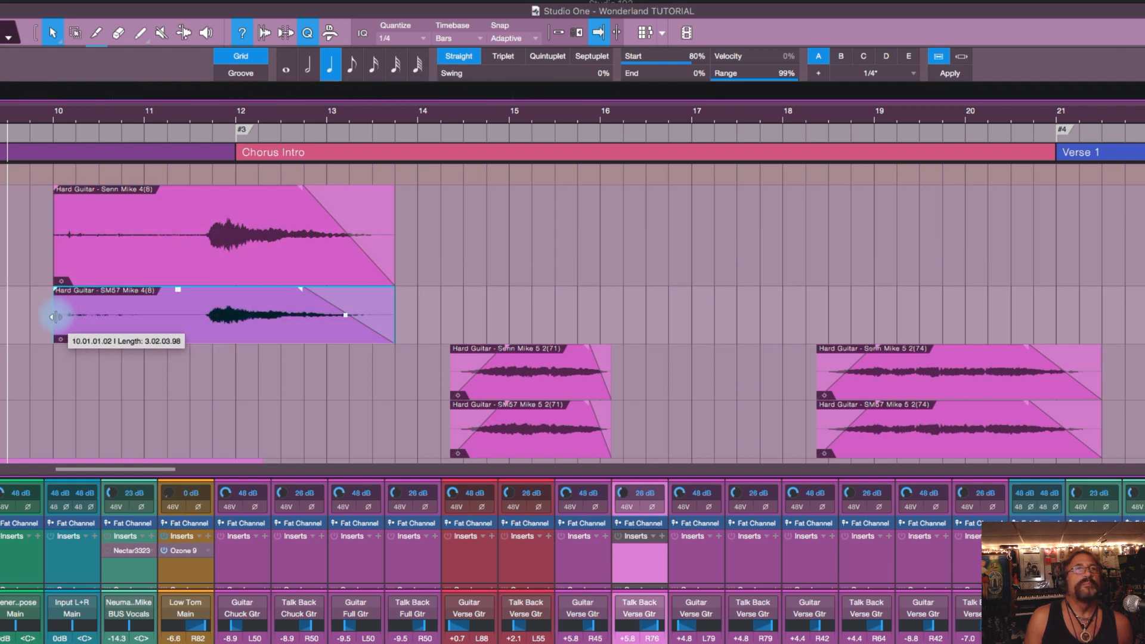
drag(56, 316, 56, 317)
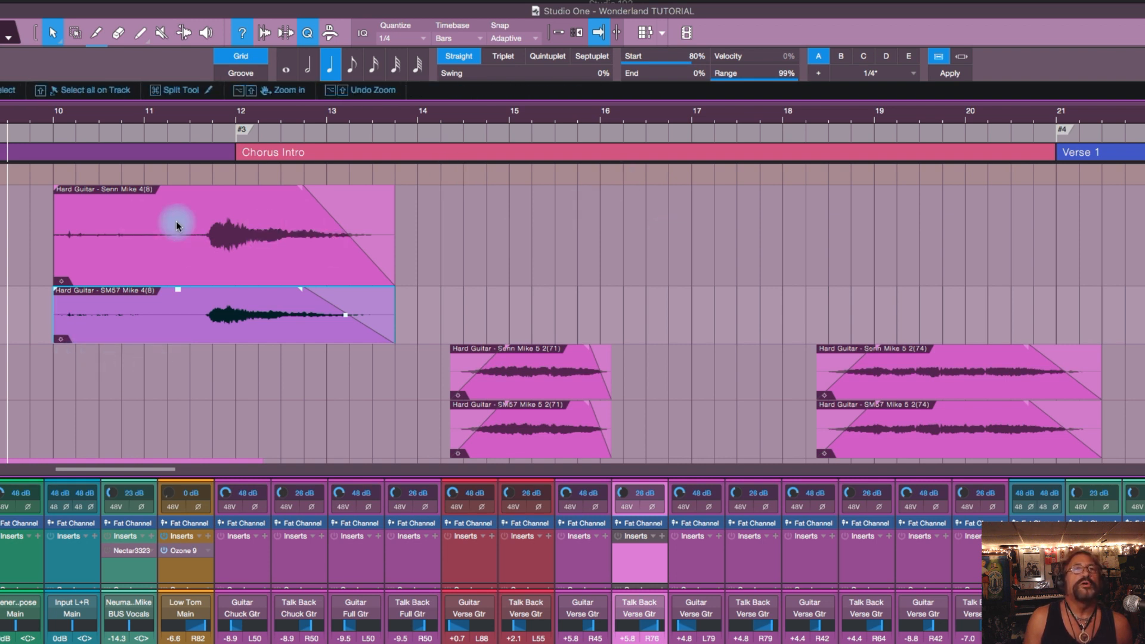
Step: Select both Mike 4 events and trim their starts together to just before the guitar note in bar 11
click(131, 220)
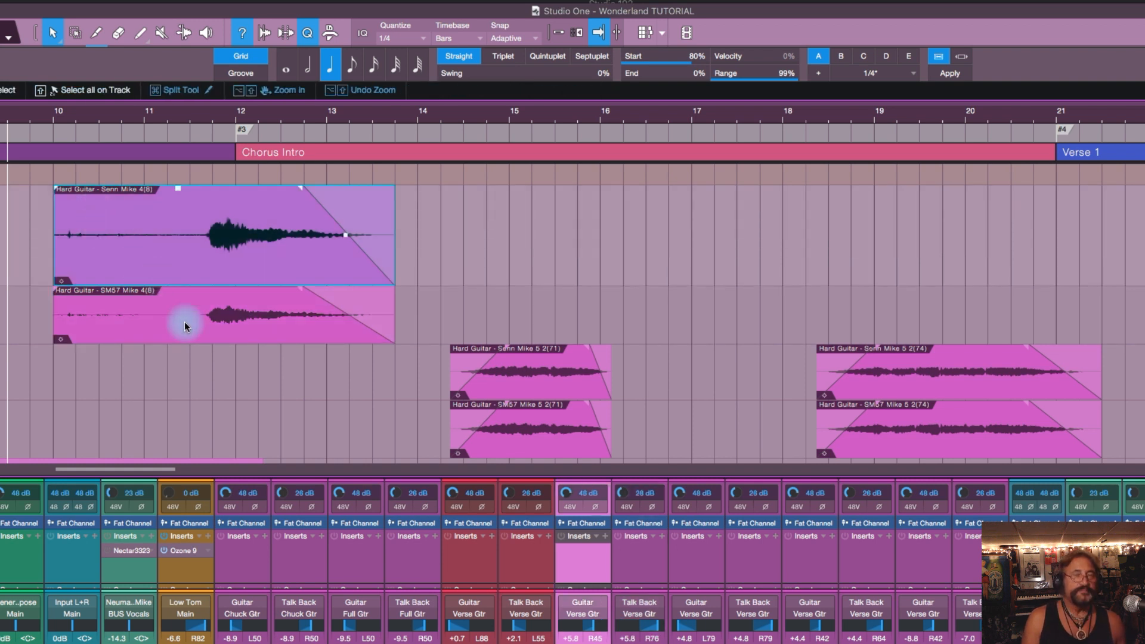
shift+click(174, 307)
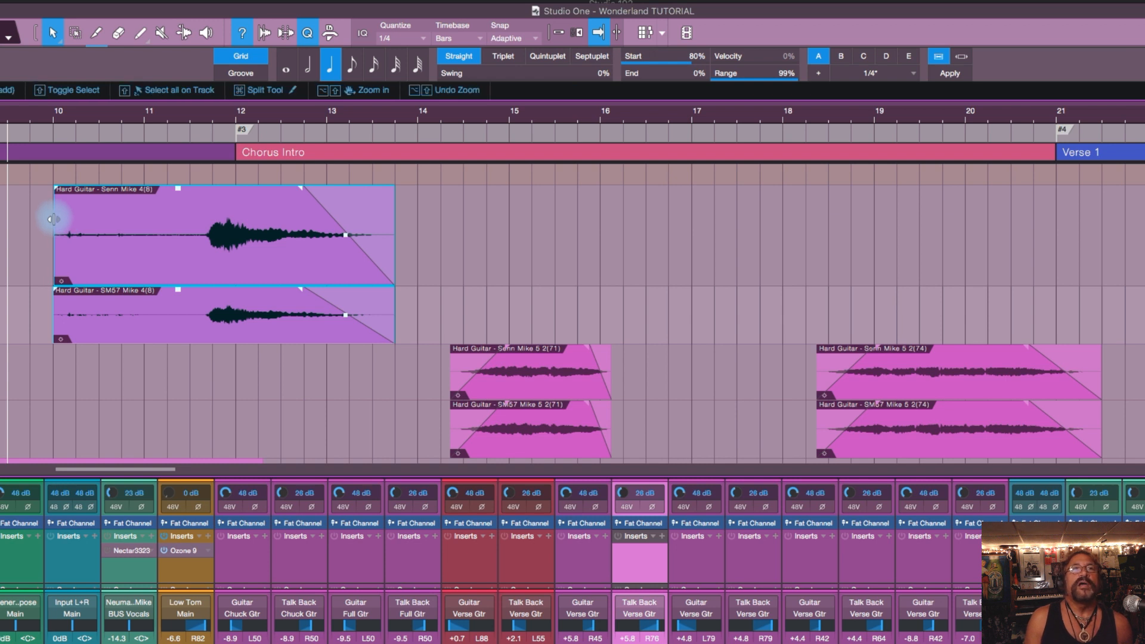
drag(52, 219, 200, 222)
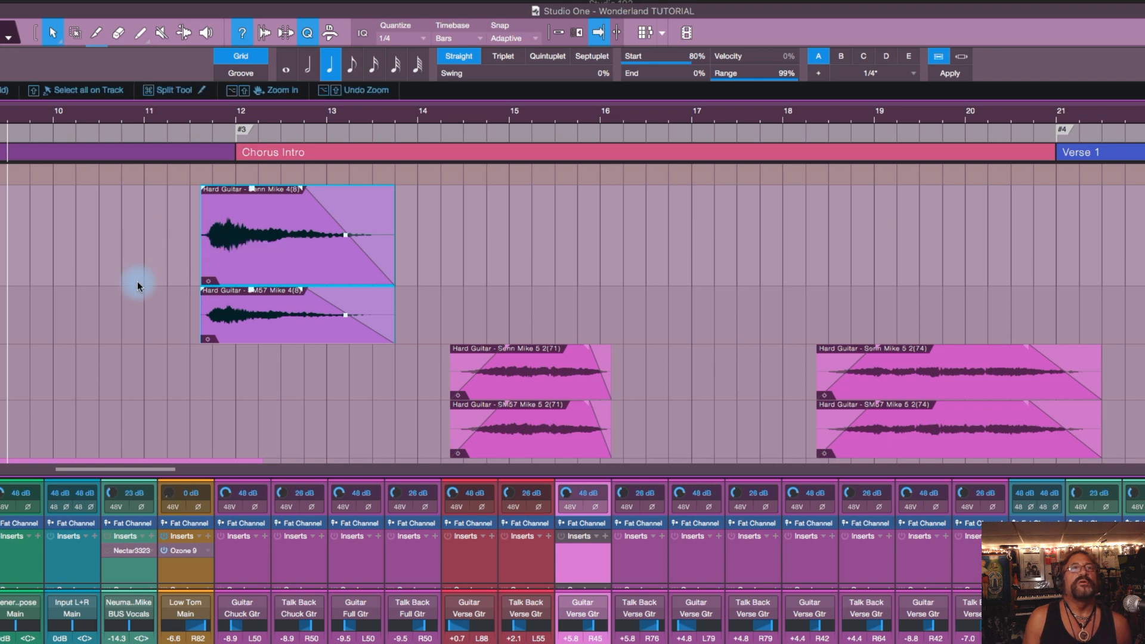
Step: Turn off solo for all tracks at once
scroll(109, 246, down, 3)
scroll(110, 245, down, 5)
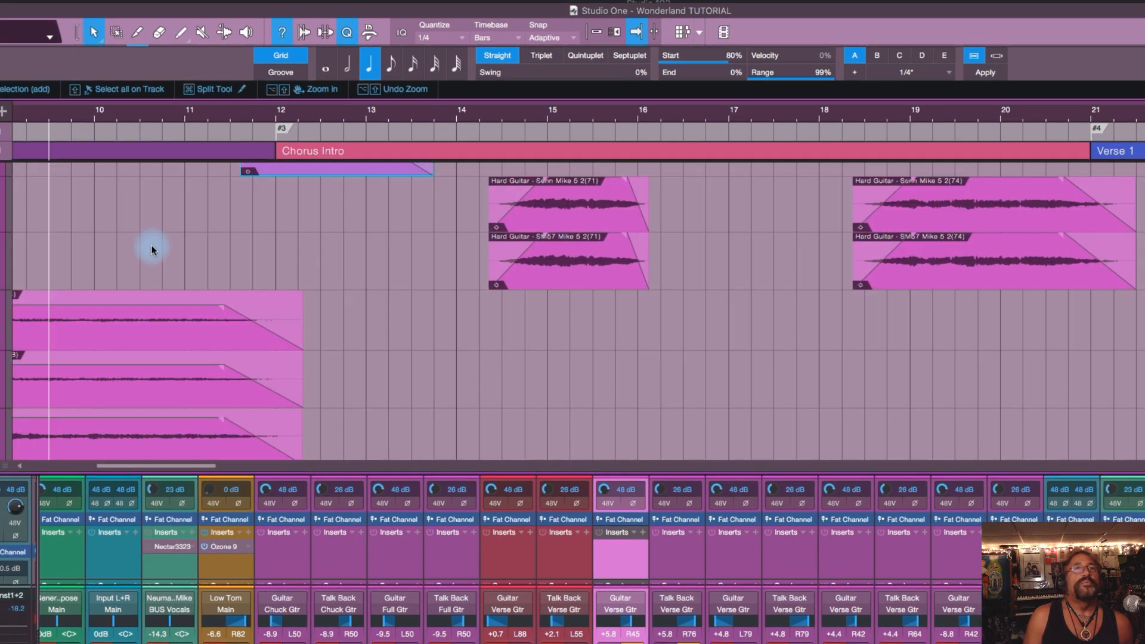
scroll(334, 237, down, 2)
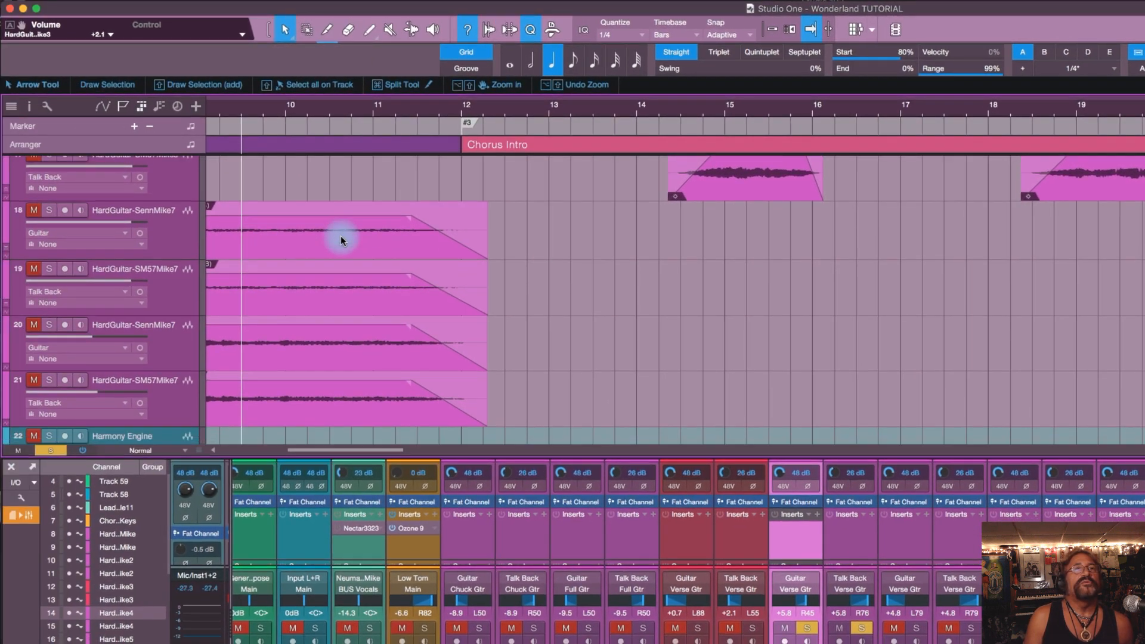
click(537, 233)
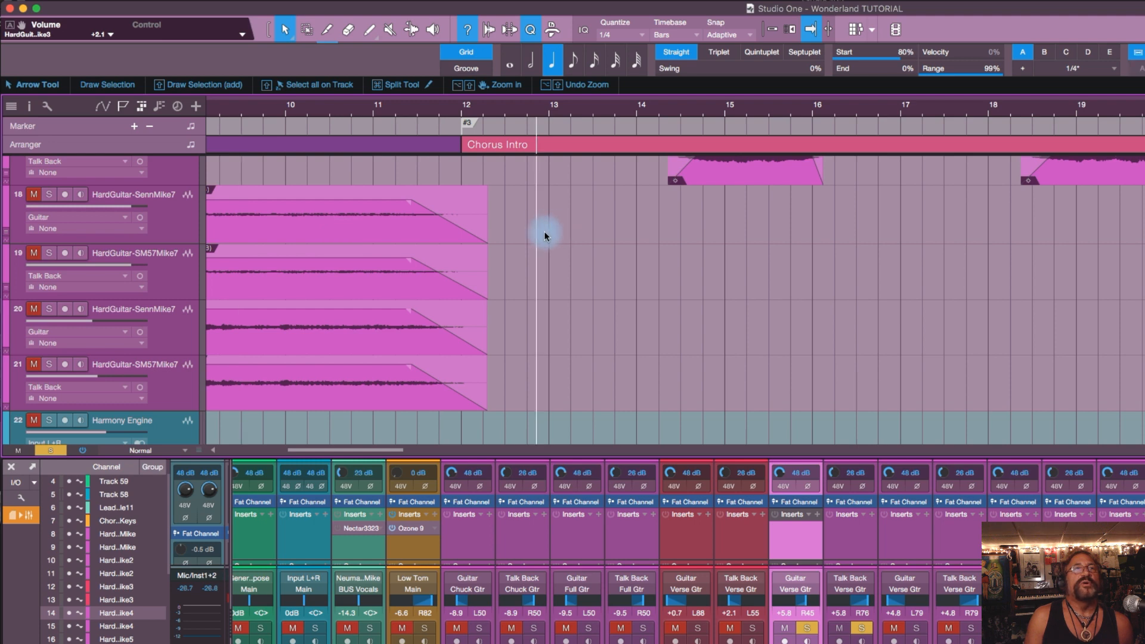
scroll(531, 232, up, 6)
scroll(383, 223, up, 2)
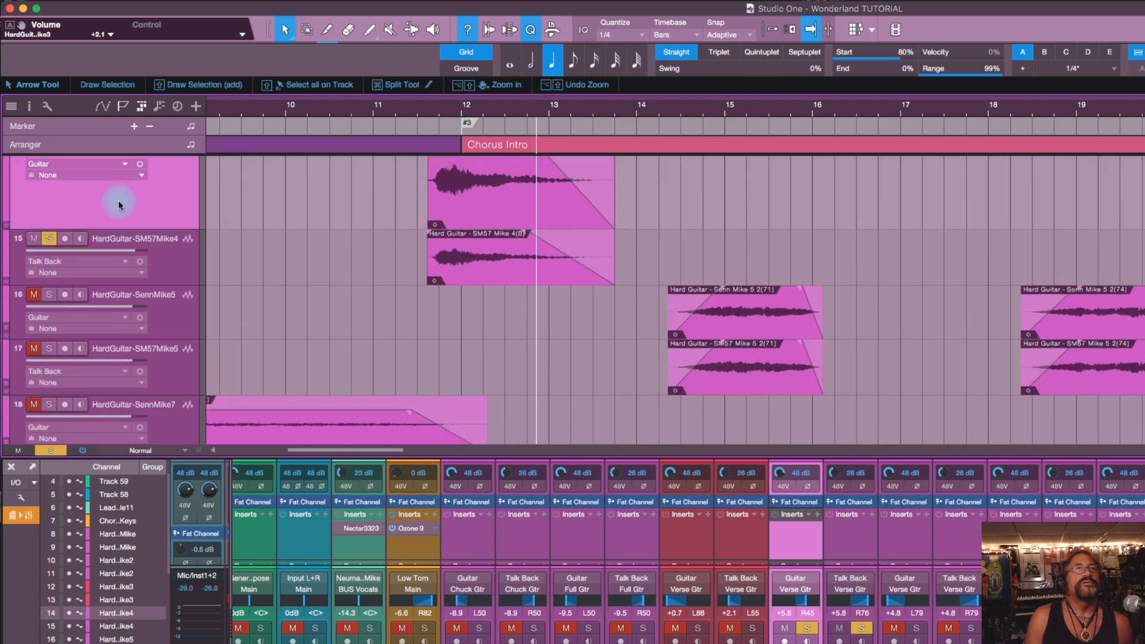
click(47, 451)
Step: Select the hard guitar tracks 18 to 21 as a range and reduce the selection to track 18
scroll(312, 280, down, 1)
scroll(311, 280, down, 6)
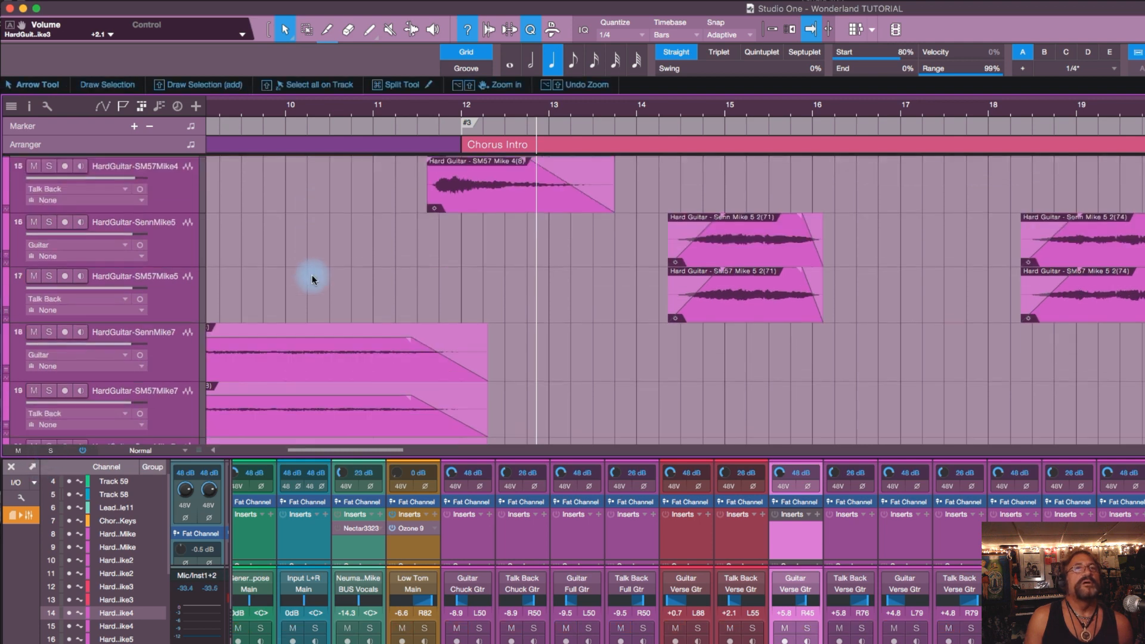
scroll(313, 275, down, 1)
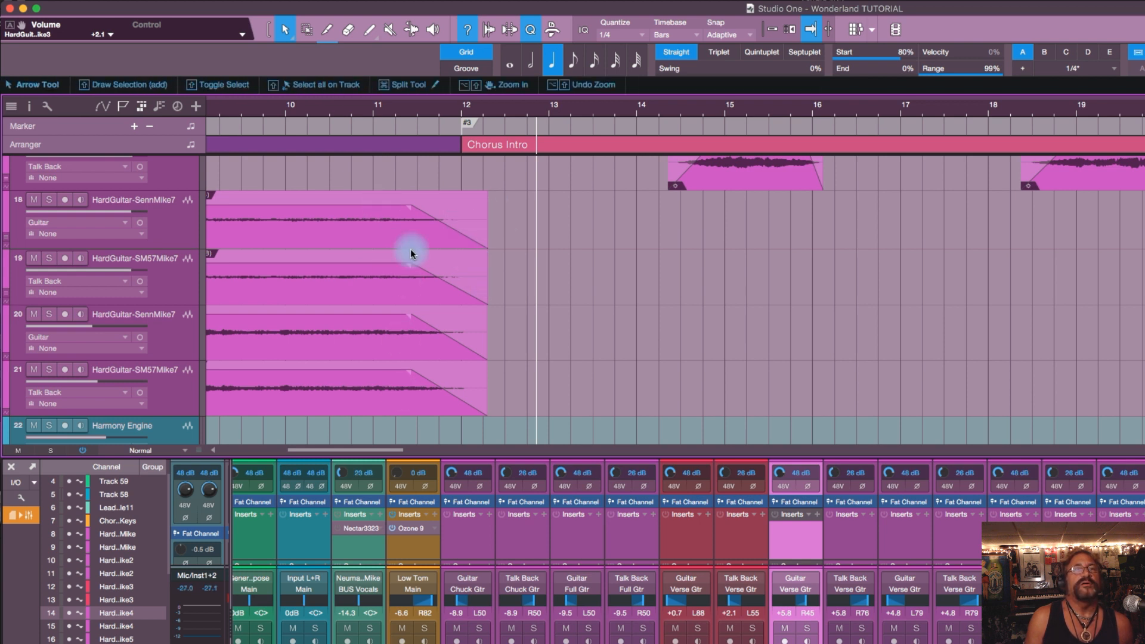
click(172, 219)
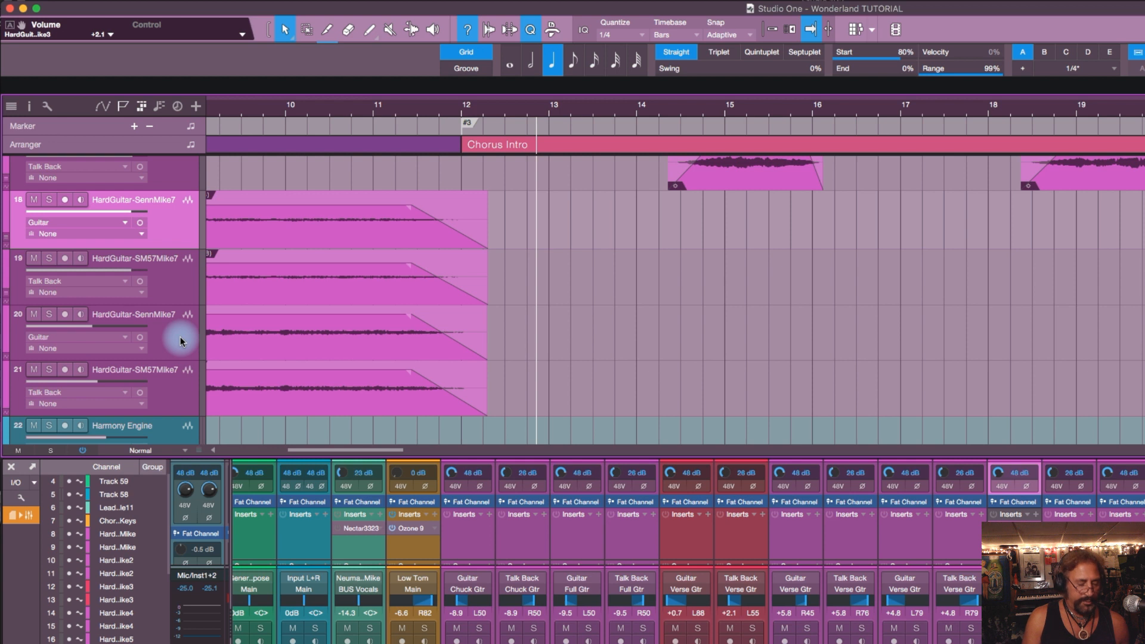
shift+click(181, 387)
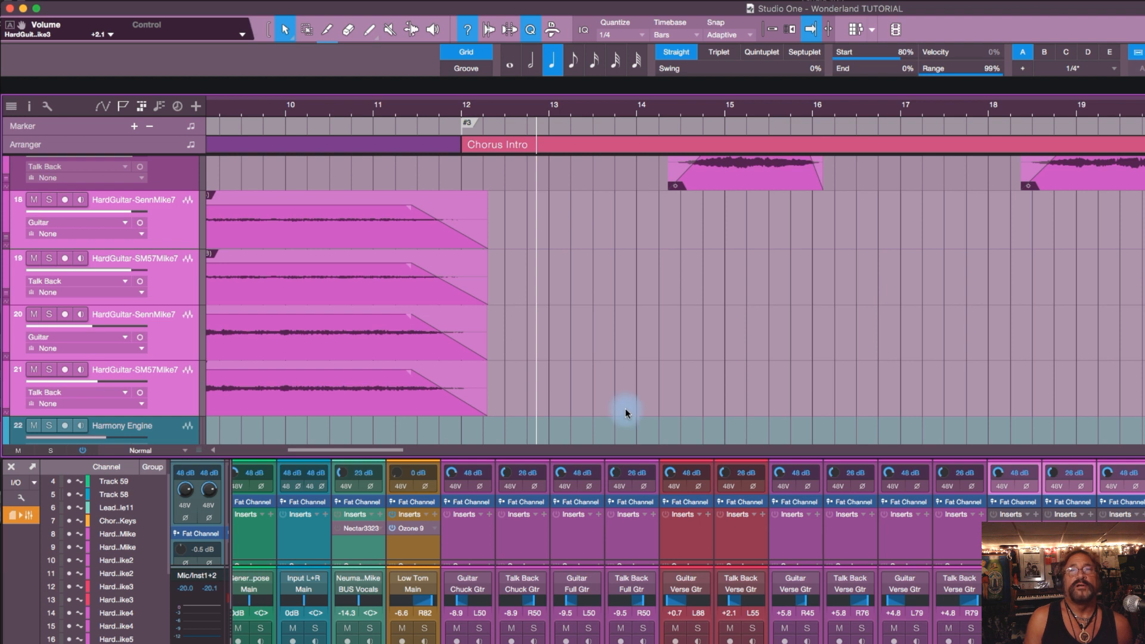
click(174, 214)
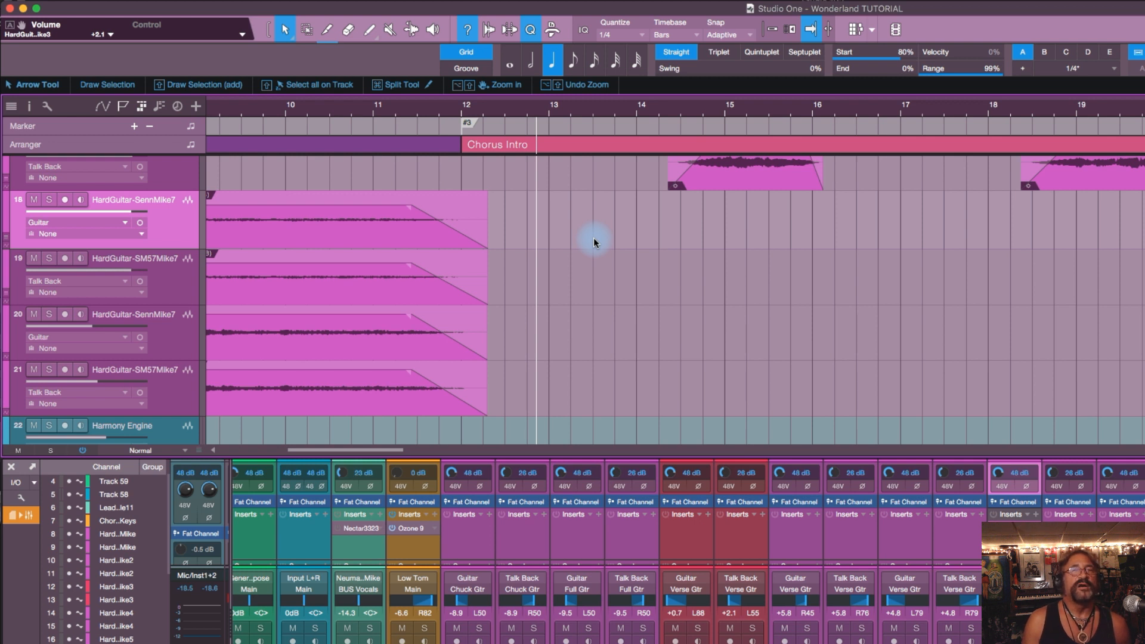
Step: Select the four long Hard Guitar events on tracks 18 to 21 one at a time and clear the selection
click(368, 224)
mouse_move(374, 452)
mouse_down()
mouse_move(323, 449)
mouse_move(354, 451)
mouse_up()
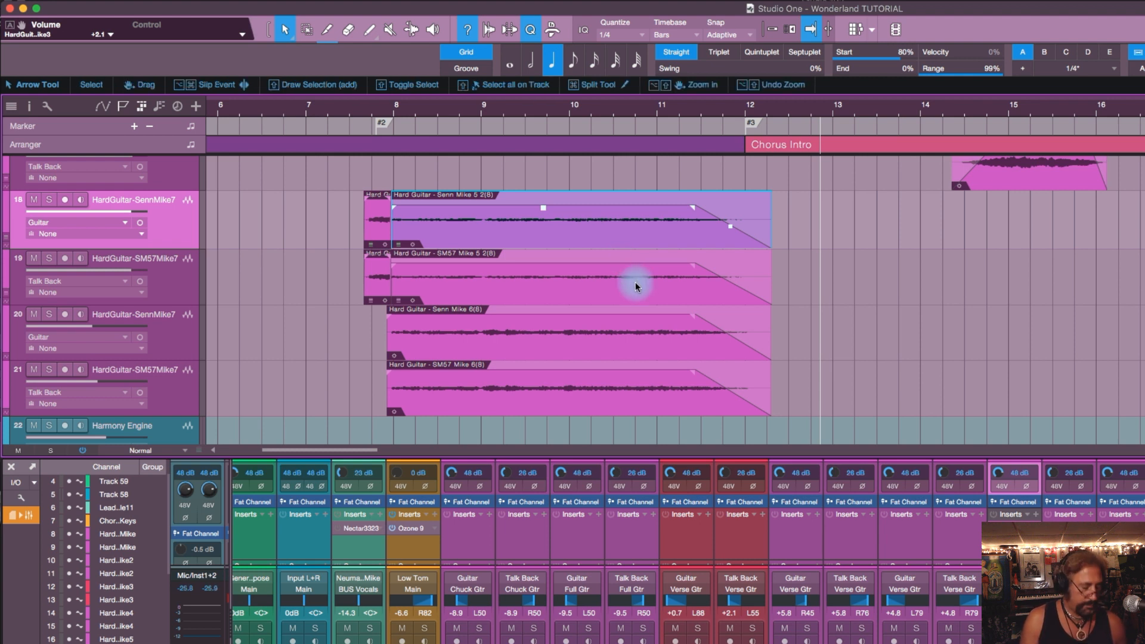
shift+click(625, 388)
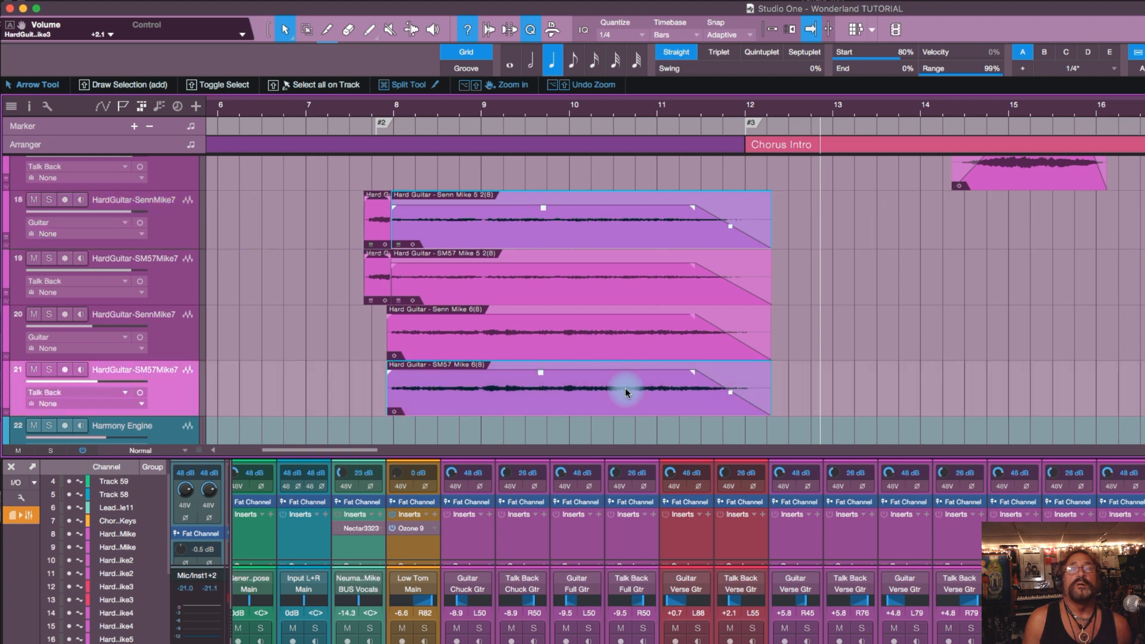
shift+click(639, 274)
shift+click(620, 341)
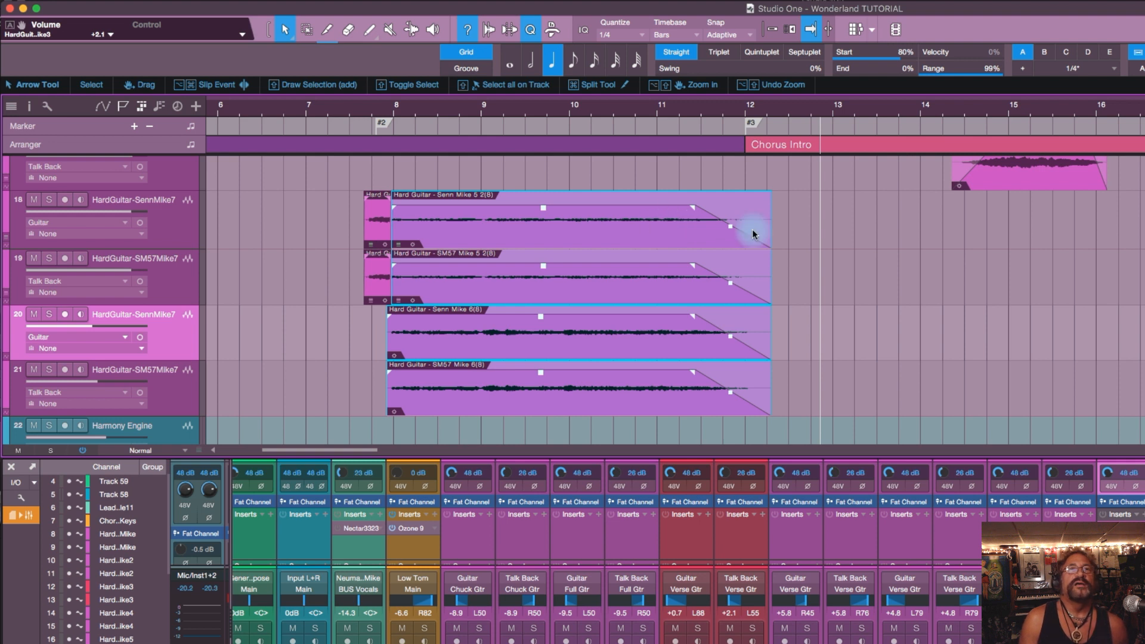
click(907, 288)
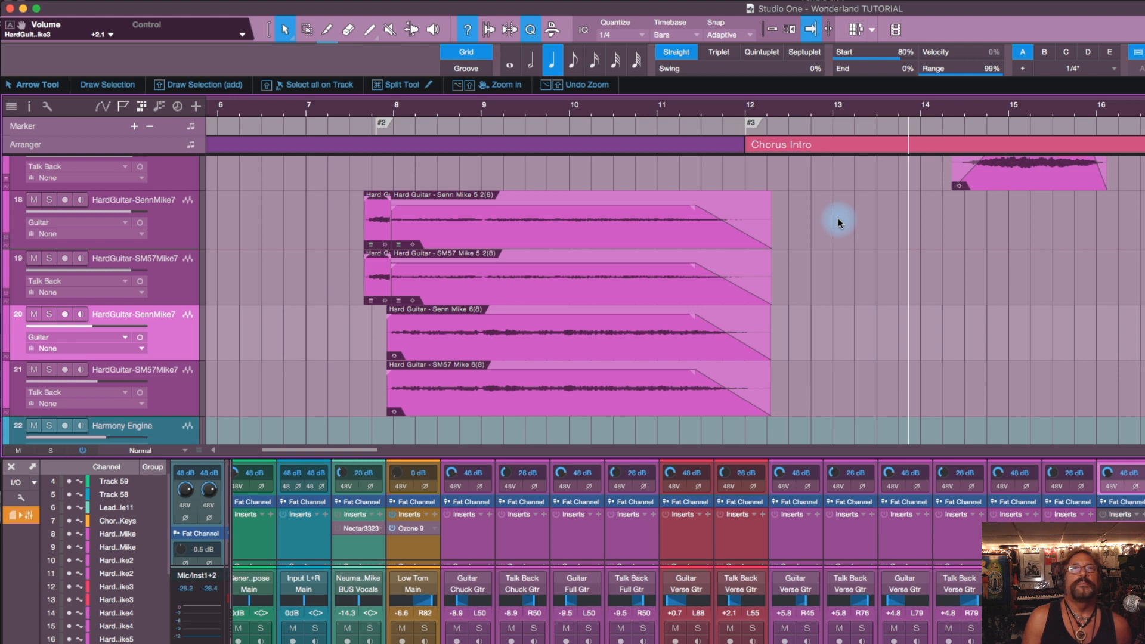
Step: Select the four long Hard Guitar events on tracks 18 to 21 twice with a selection rectangle, clearing the selection each time
drag(838, 217, 531, 371)
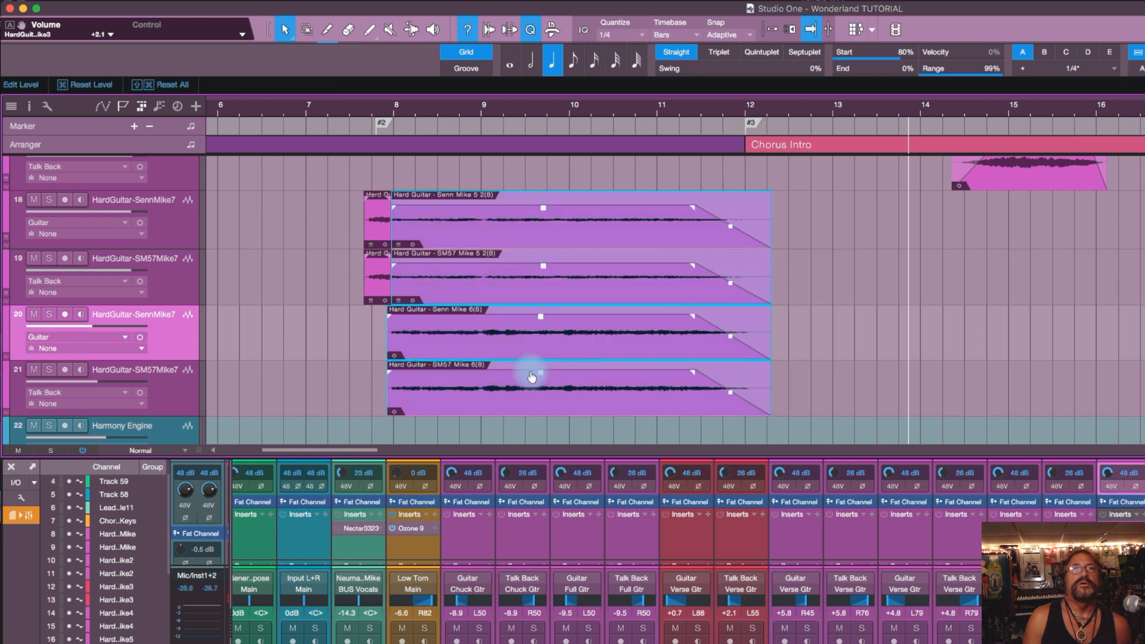
click(867, 210)
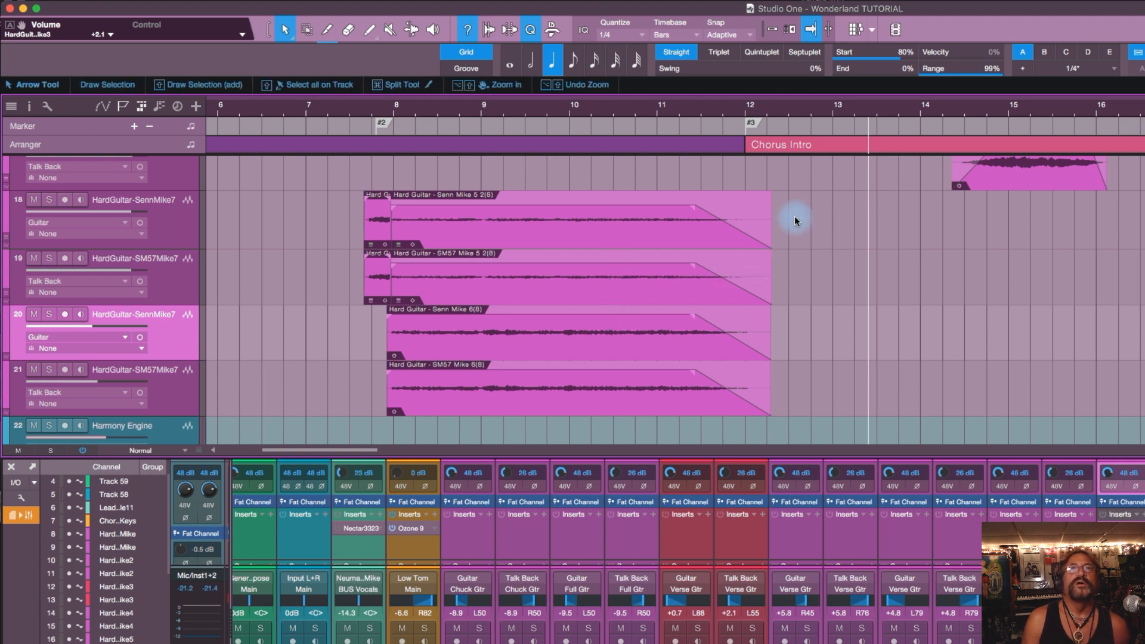
drag(814, 226, 493, 377)
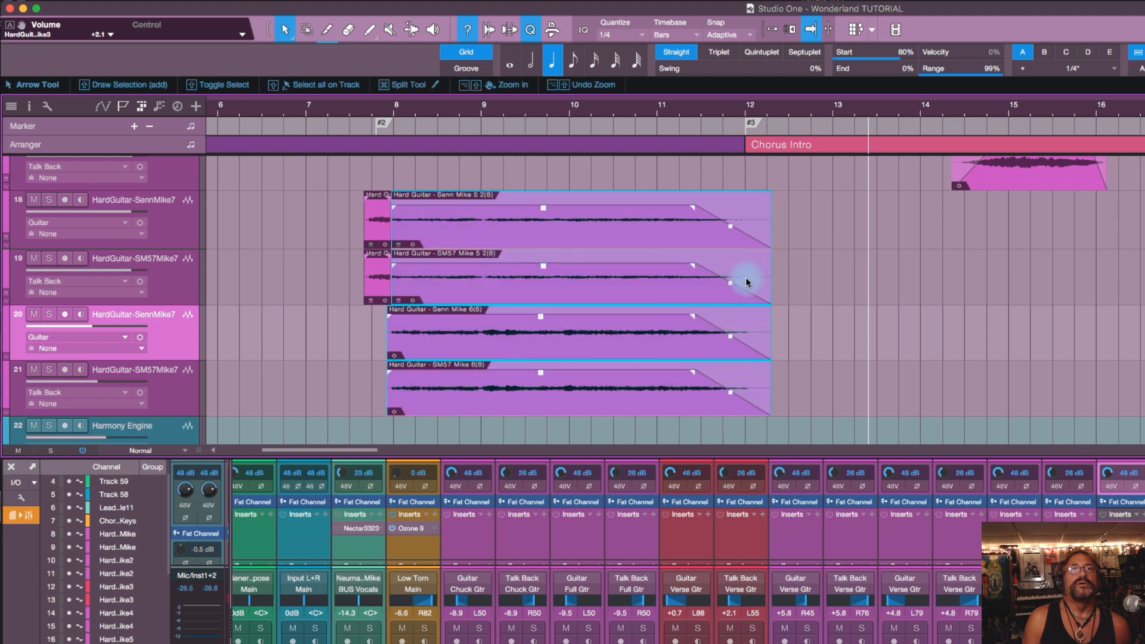
click(825, 251)
click(823, 232)
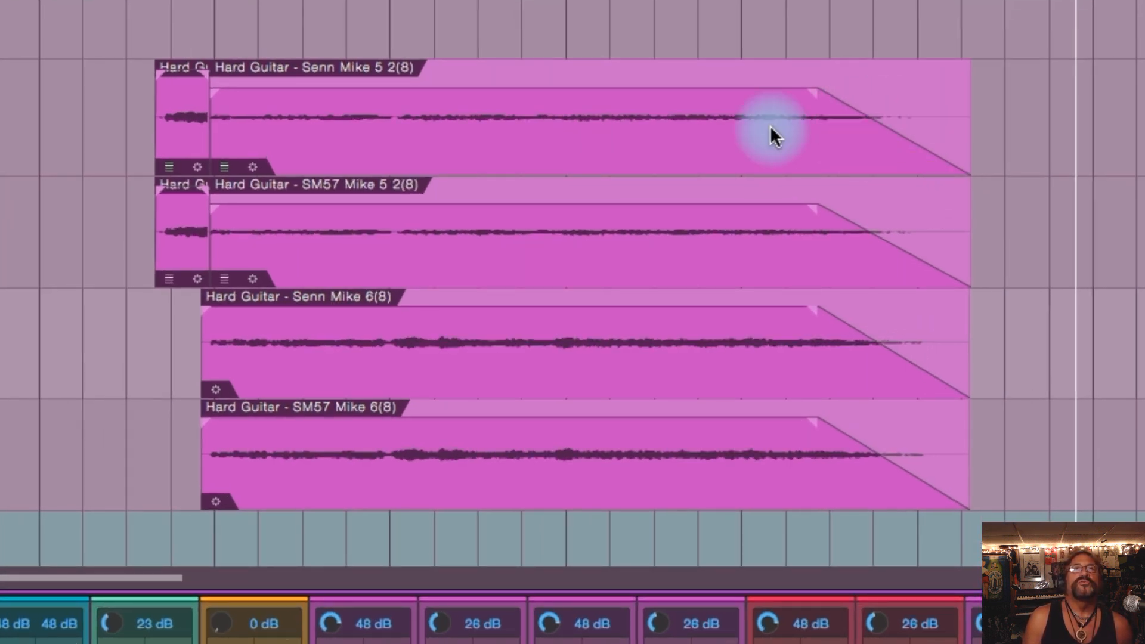
Step: Raise the clip volume of the Hard Guitar - Senn Mike 5 2(8) event slightly and deselect the event
click(712, 123)
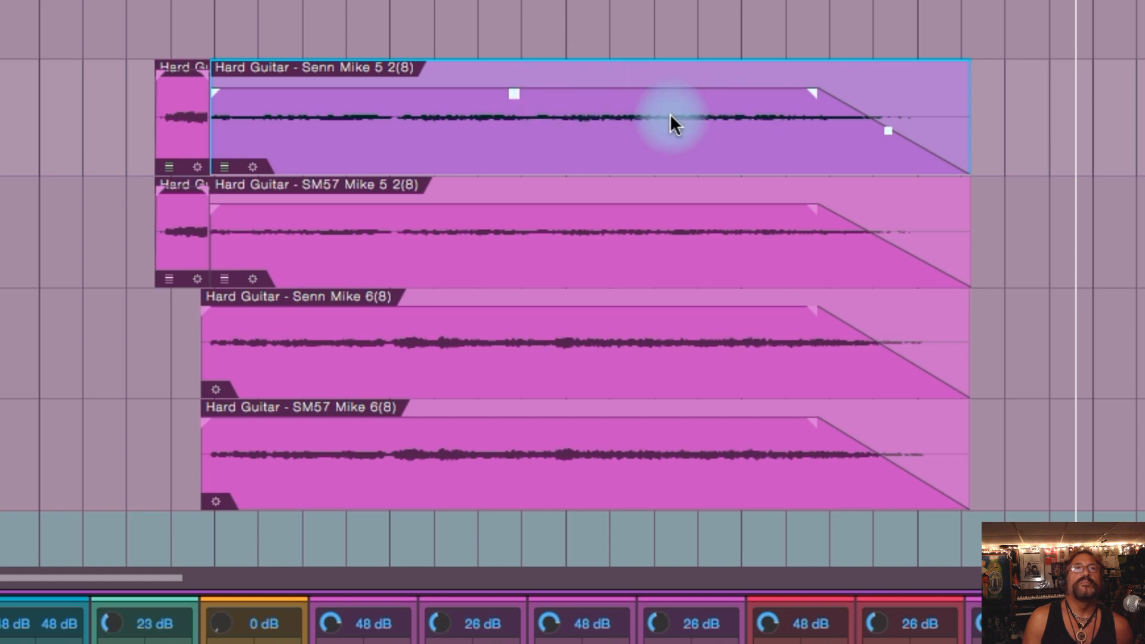
click(515, 106)
mouse_move(516, 107)
mouse_down()
mouse_move(523, 56)
mouse_move(529, 117)
mouse_move(516, 103)
mouse_move(534, 120)
mouse_move(527, 95)
mouse_up()
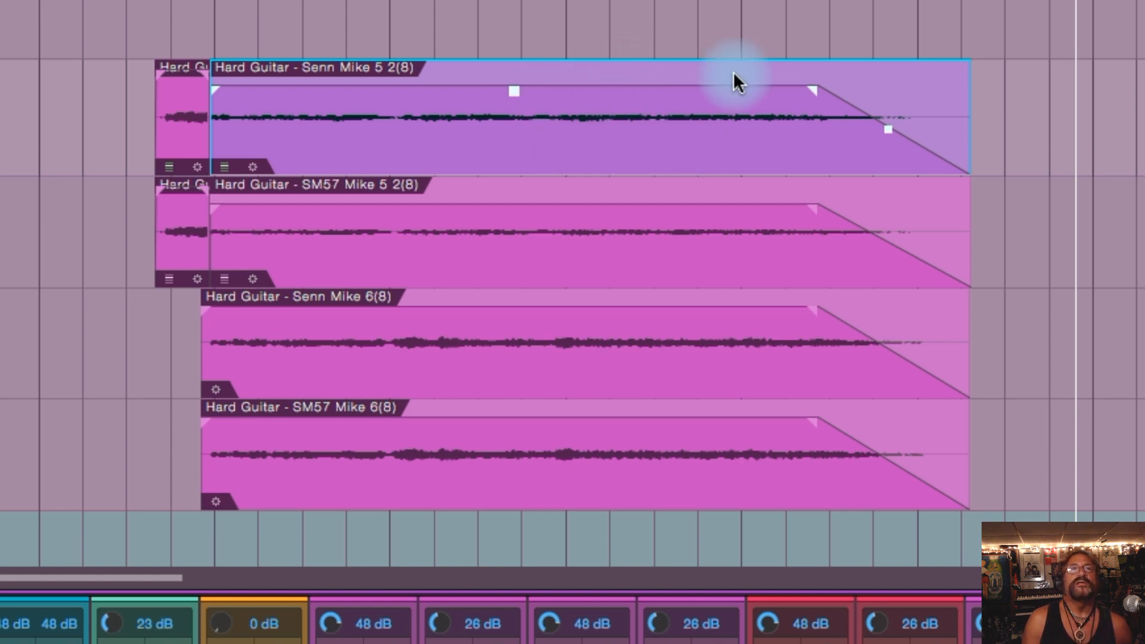
click(1037, 115)
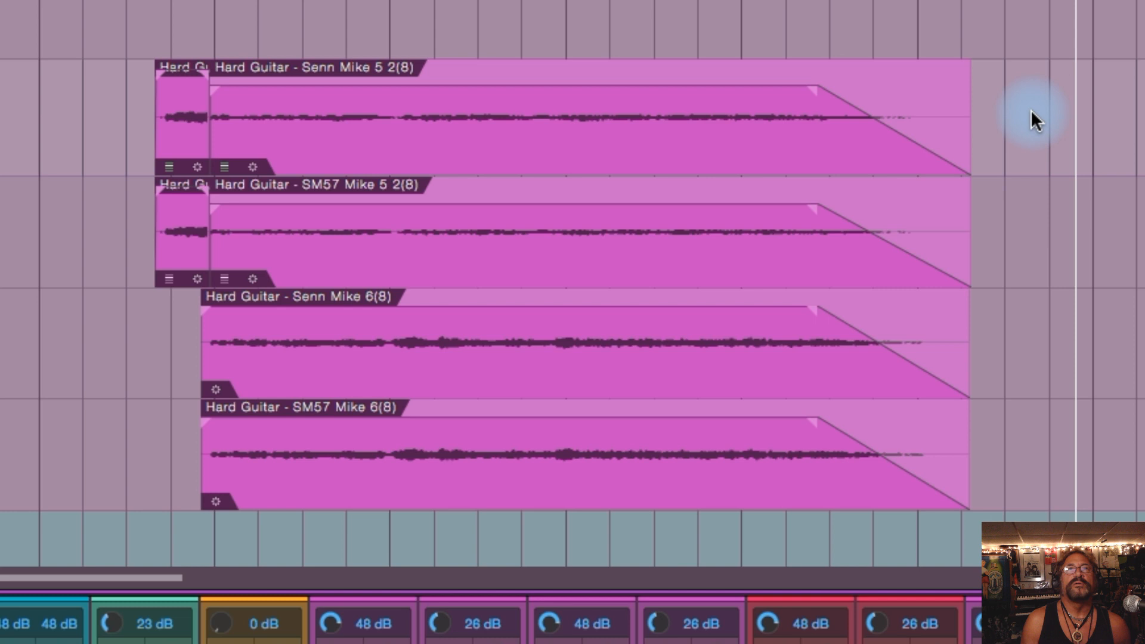
Step: Remove the fade-out from the Hard Guitar - Senn Mike 5 2(8) event and undo the change
click(936, 111)
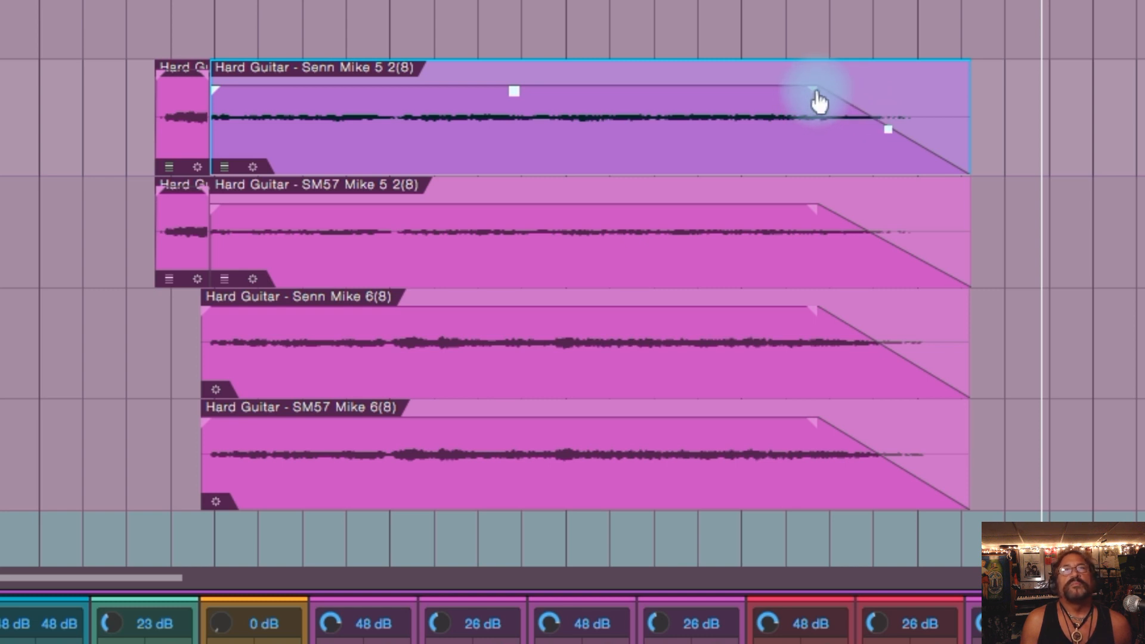
drag(818, 102, 984, 102)
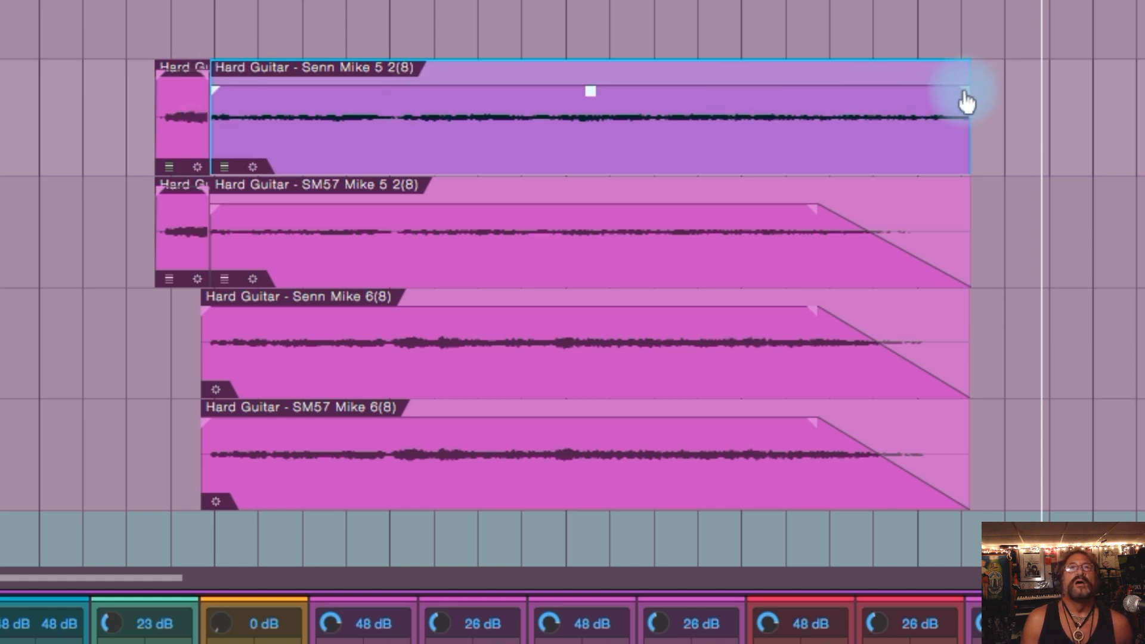
drag(967, 93, 967, 92)
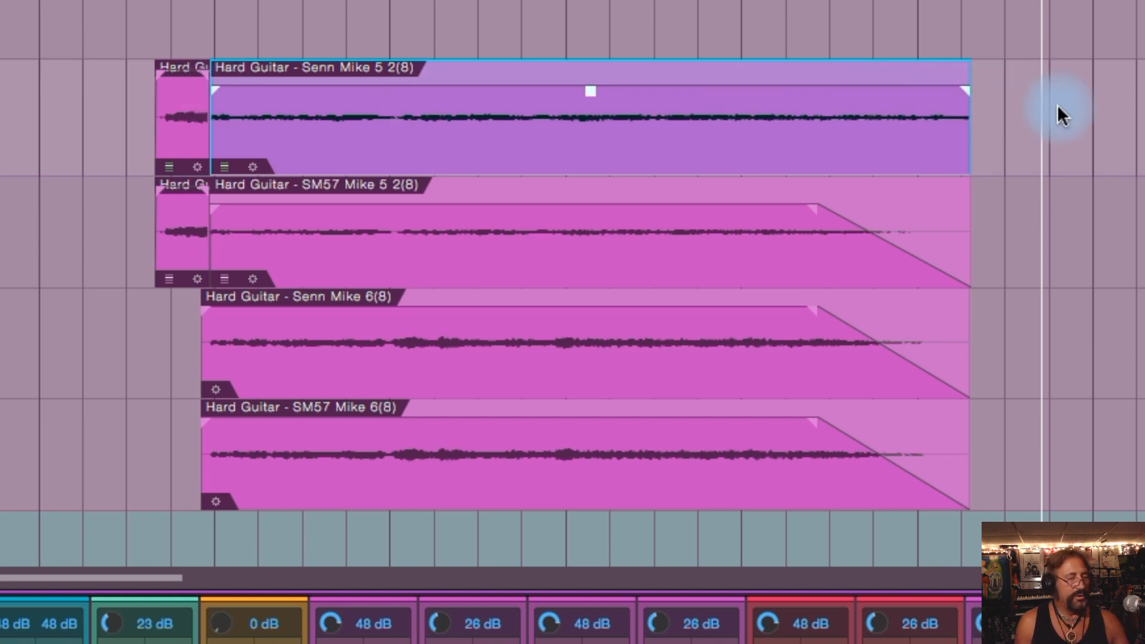
key(super+z)
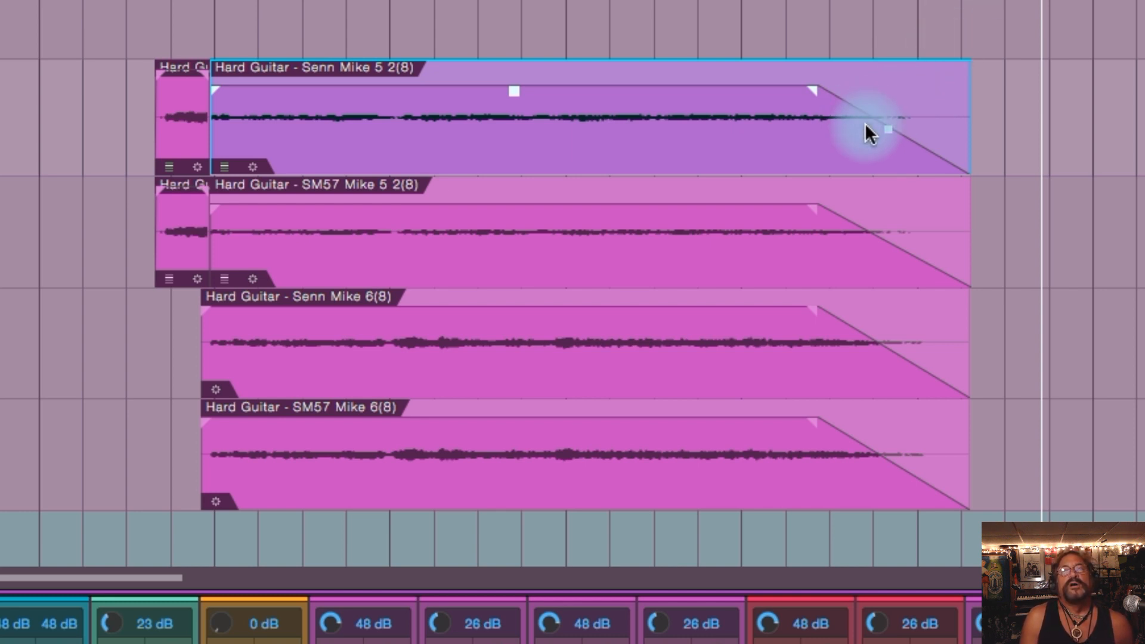
Step: Replace the Senn Mike 5 2(8) event's fade-out with a fade-in and a new fade-out, each about one bar long
drag(820, 103, 987, 119)
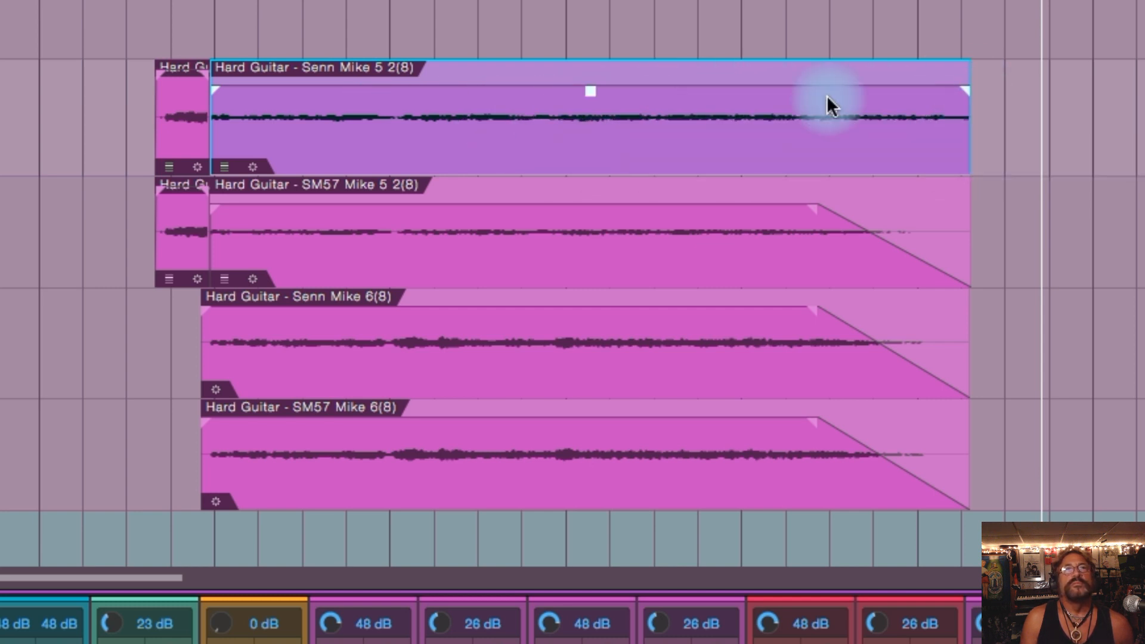
drag(213, 90, 460, 108)
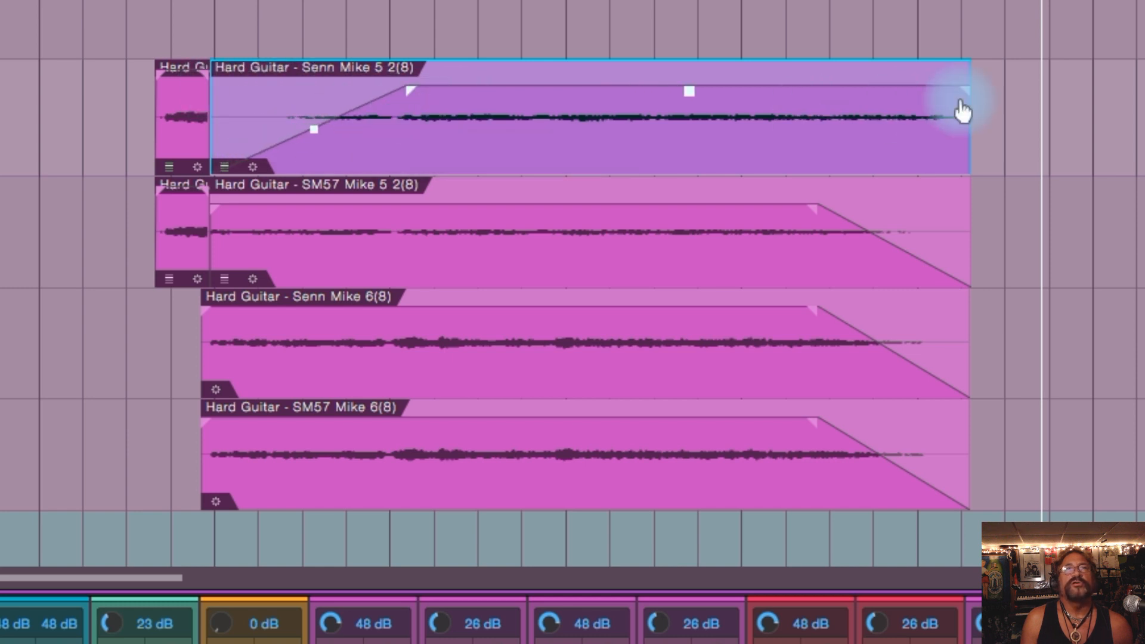
drag(968, 109, 762, 135)
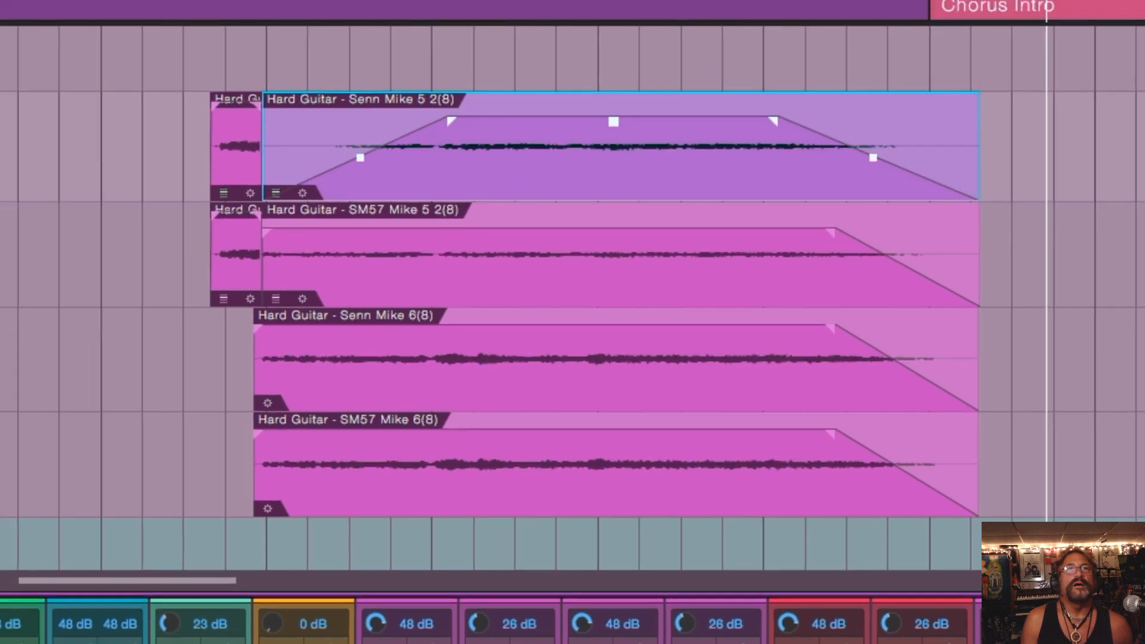
Step: Remove the fade-in from the Hard Guitar - Senn Mike 5 2(8) event, shorten its fade-out to about 1.546 s, and deselect it
scroll(596, 328, up, 4)
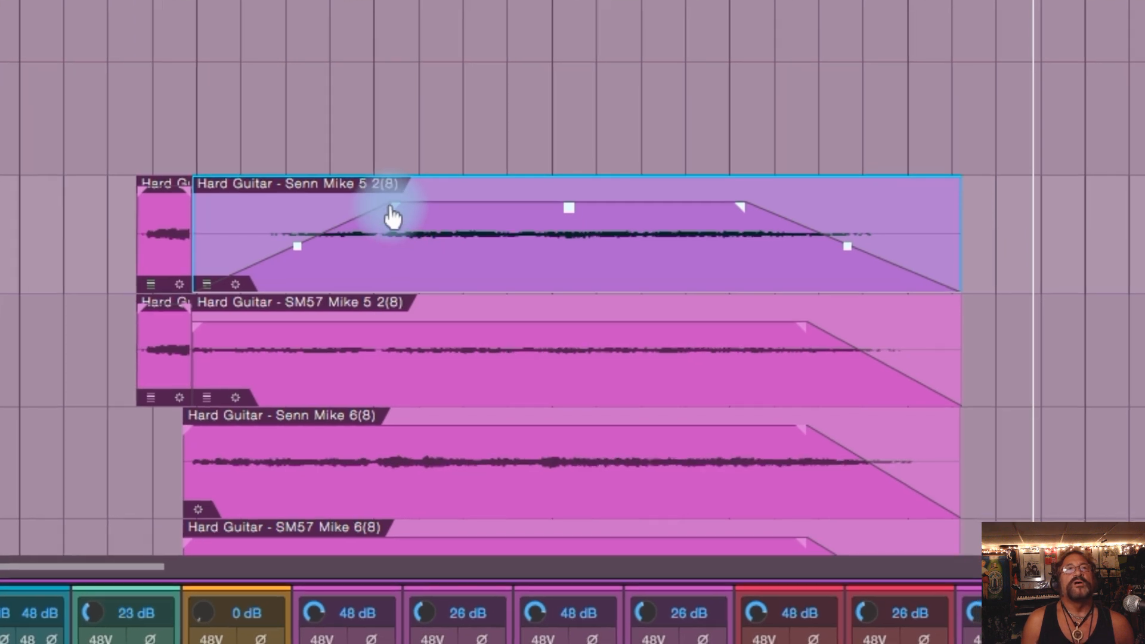
drag(448, 244, 261, 253)
drag(190, 210, 155, 210)
drag(738, 209, 801, 214)
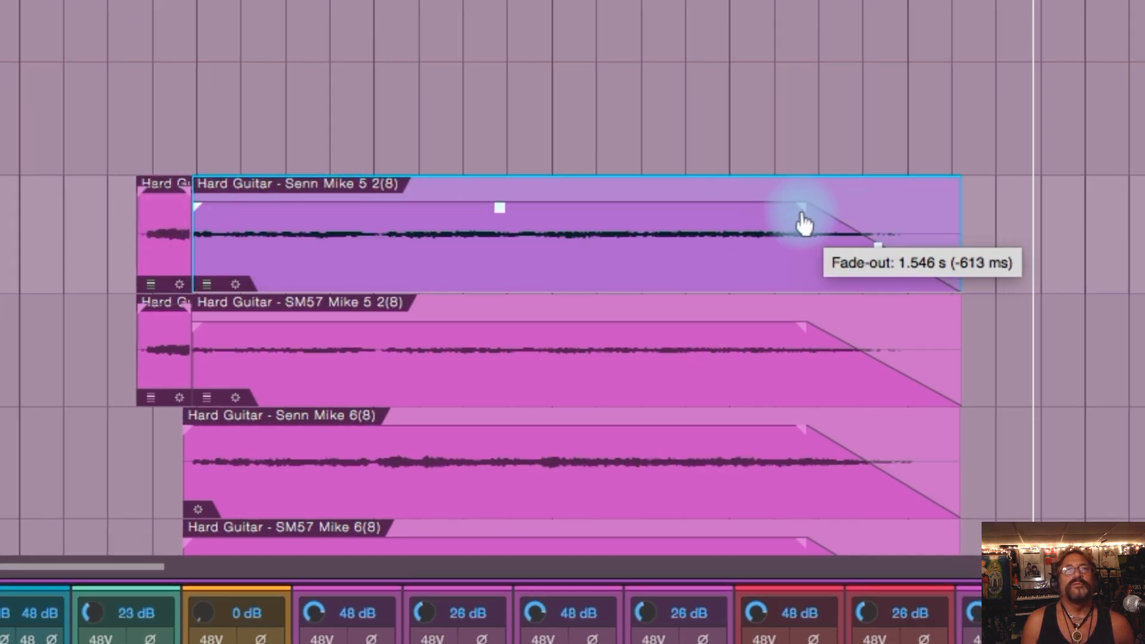
scroll(1053, 186, down, 3)
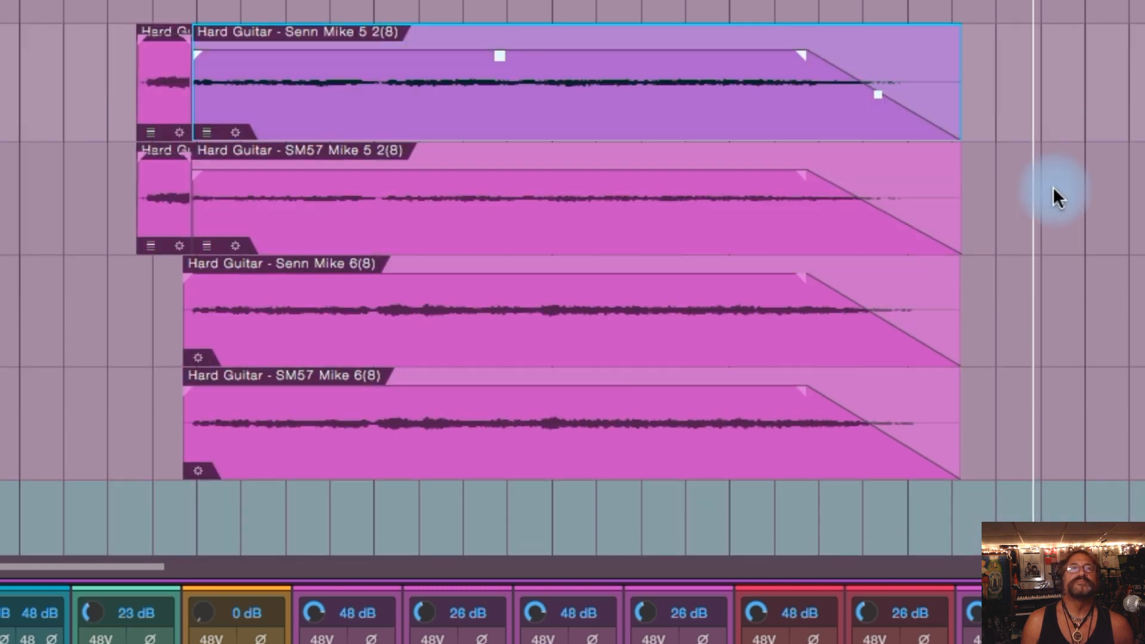
click(1092, 177)
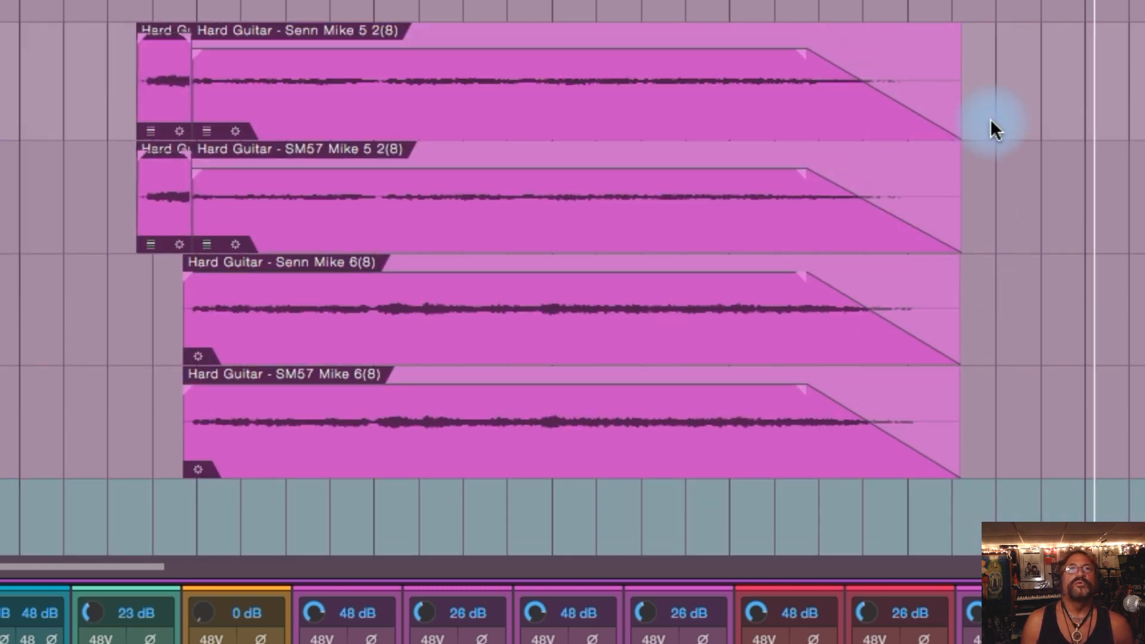
Step: Select the four long Hard Guitar events together and shorten all their fade-outs slightly in one adjustment
drag(1042, 80, 592, 406)
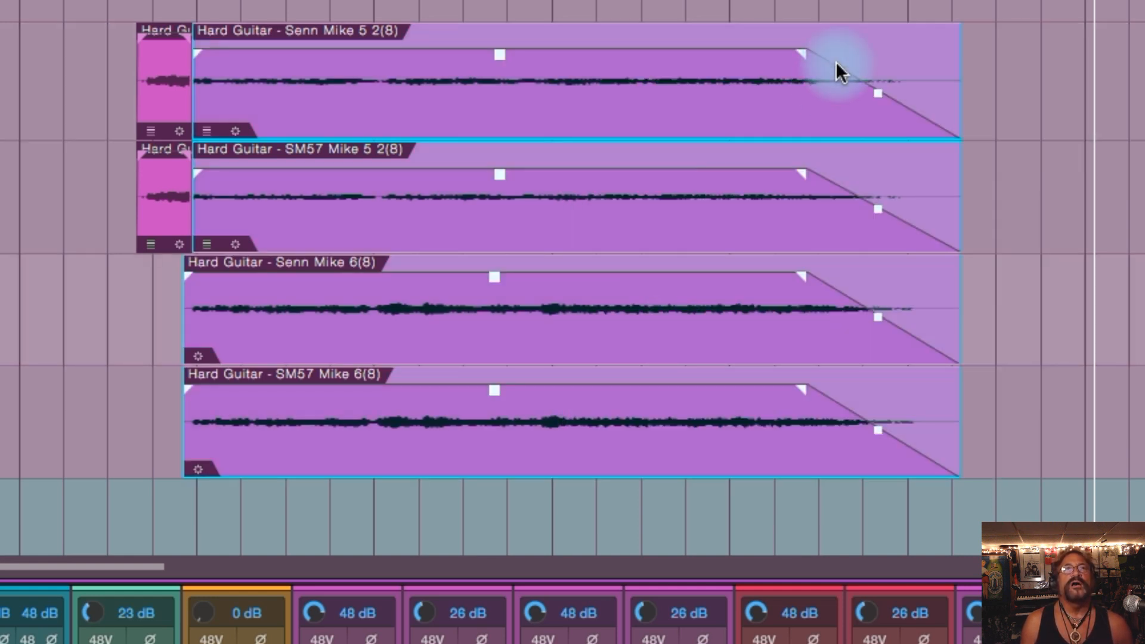
drag(797, 66, 770, 64)
drag(722, 66, 813, 59)
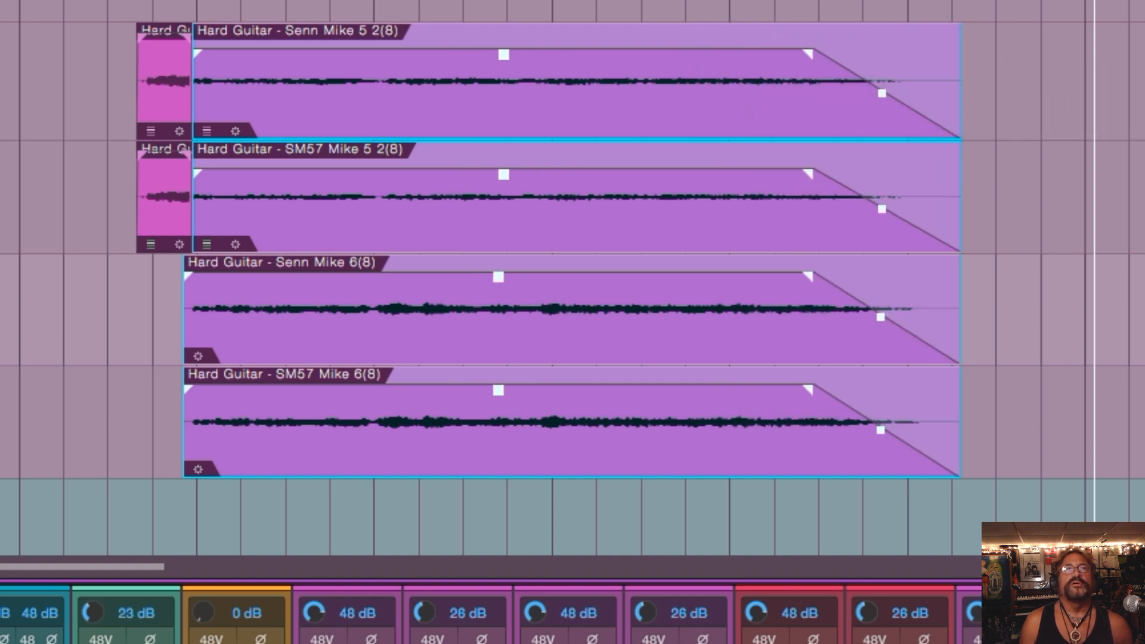
Step: Deselect the events, lengthen the SM57 Mike 5 2(8) fade-out to about 2.505 s, and shorten the SM57 Mike 6(8) fade-out
click(1105, 114)
drag(805, 188, 708, 194)
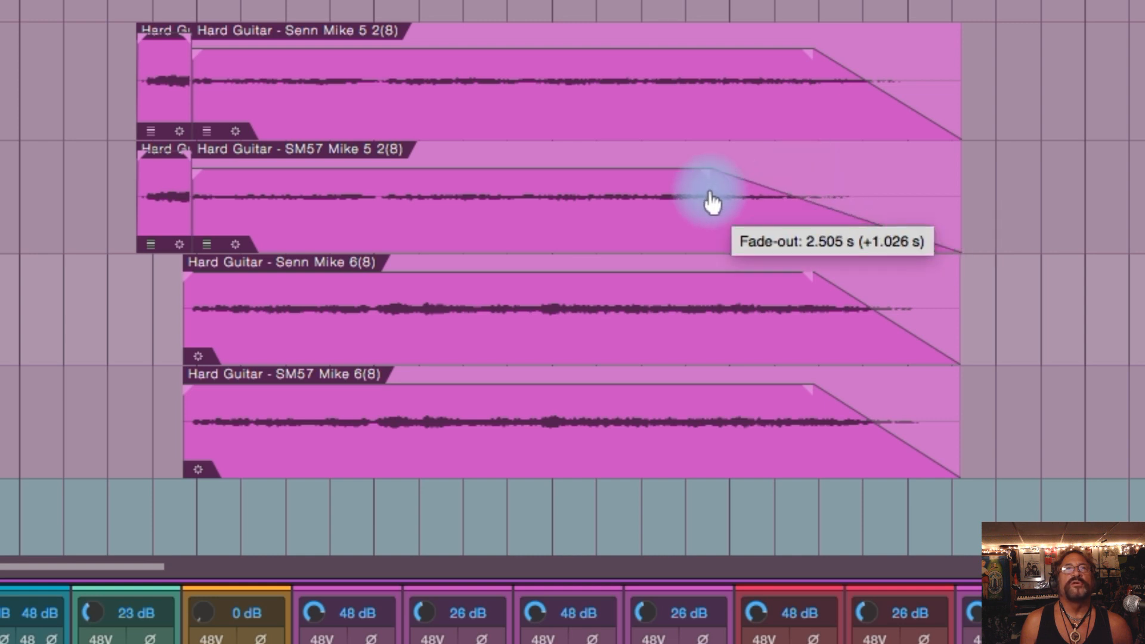
drag(810, 397, 869, 398)
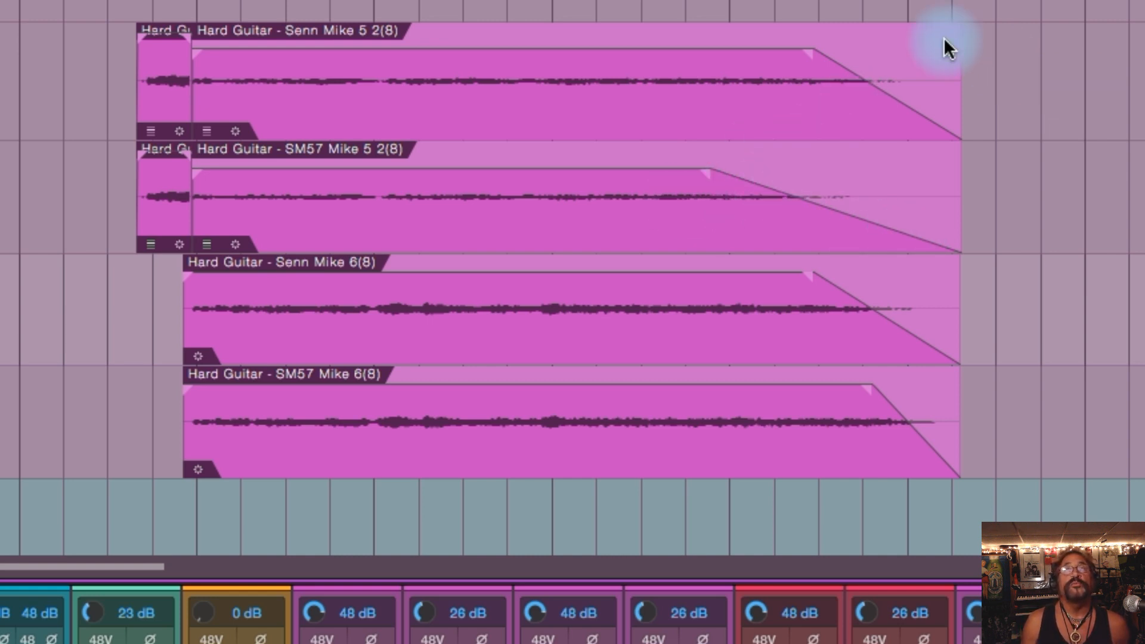
Step: Select the four long Hard Guitar events, shorten and lengthen their unequal fade-outs together, and clear the selection
drag(1048, 83, 513, 390)
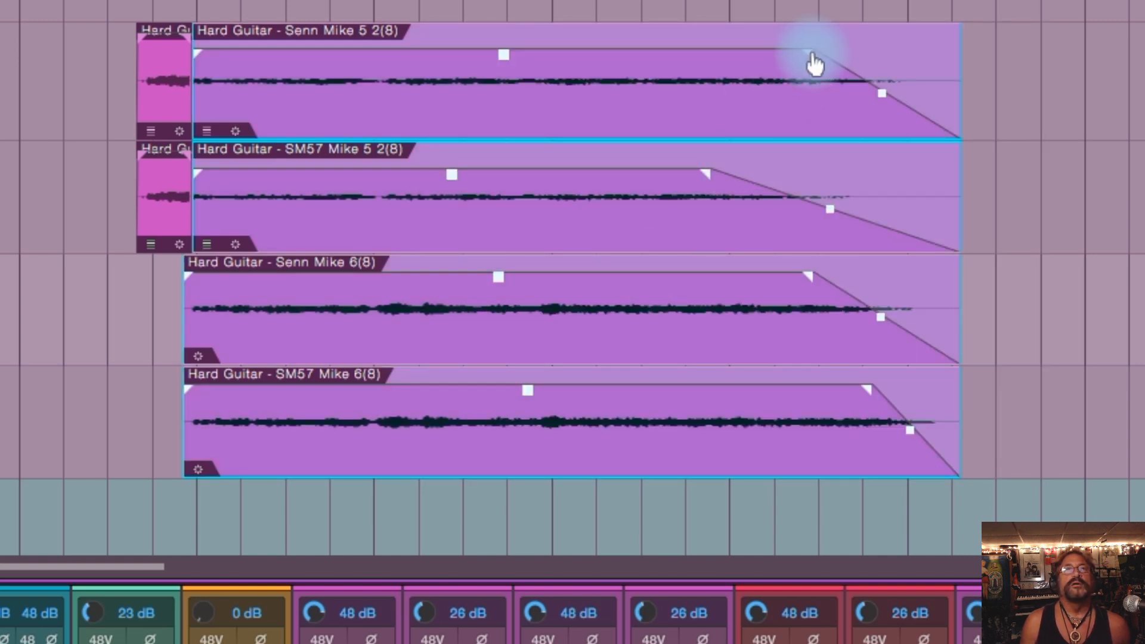
drag(812, 58, 876, 64)
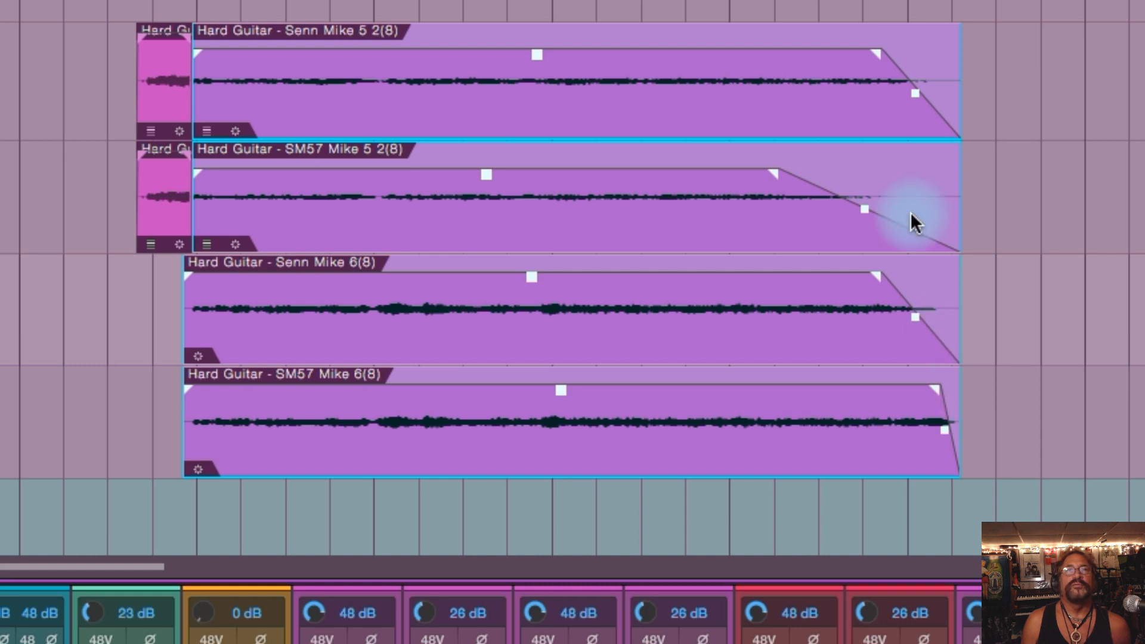
drag(880, 55, 781, 60)
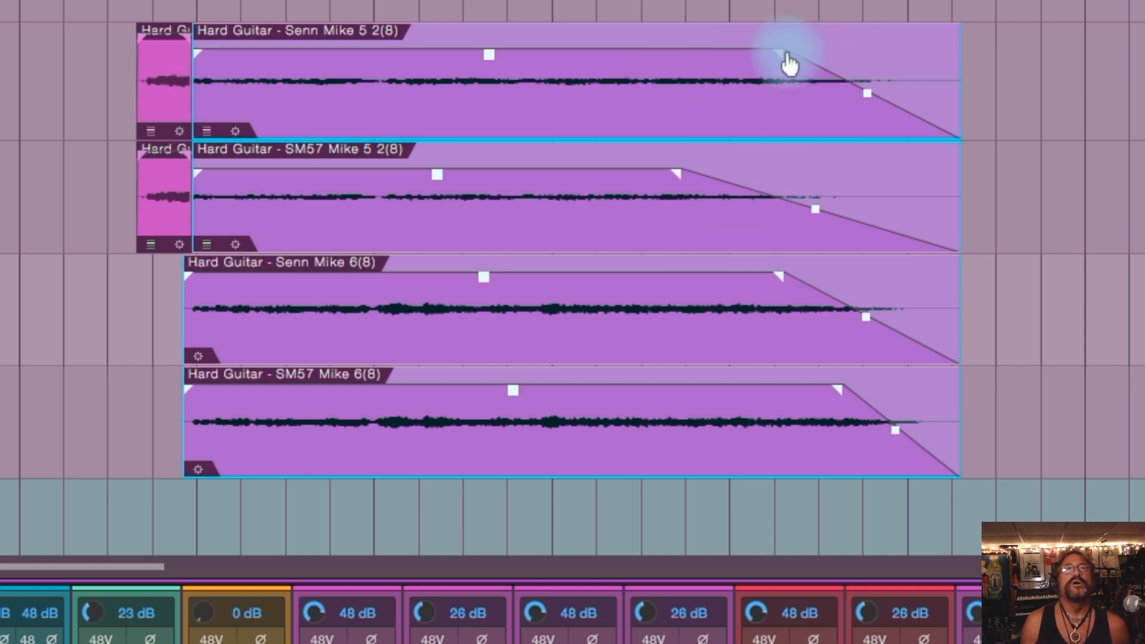
click(1129, 170)
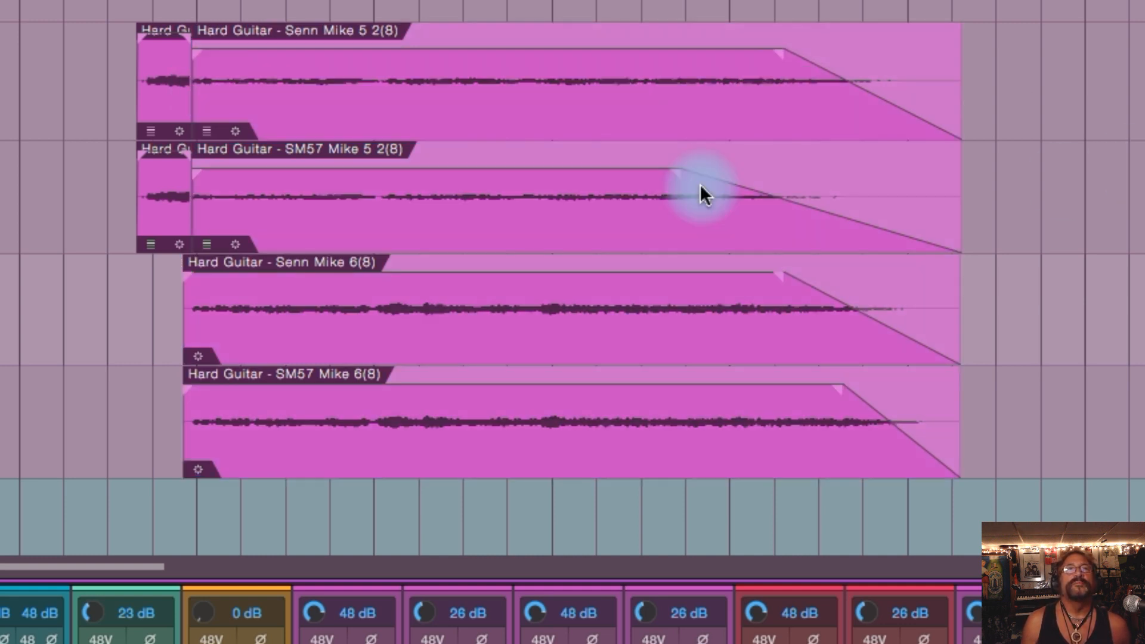
Step: Adjust the fade-outs of SM57 Mike 5 2(8), Senn Mike 6(8) and SM57 Mike 6(8) individually so they roughly match Senn Mike 5 2(8)
drag(680, 174, 787, 177)
drag(780, 279, 791, 279)
drag(843, 401, 795, 396)
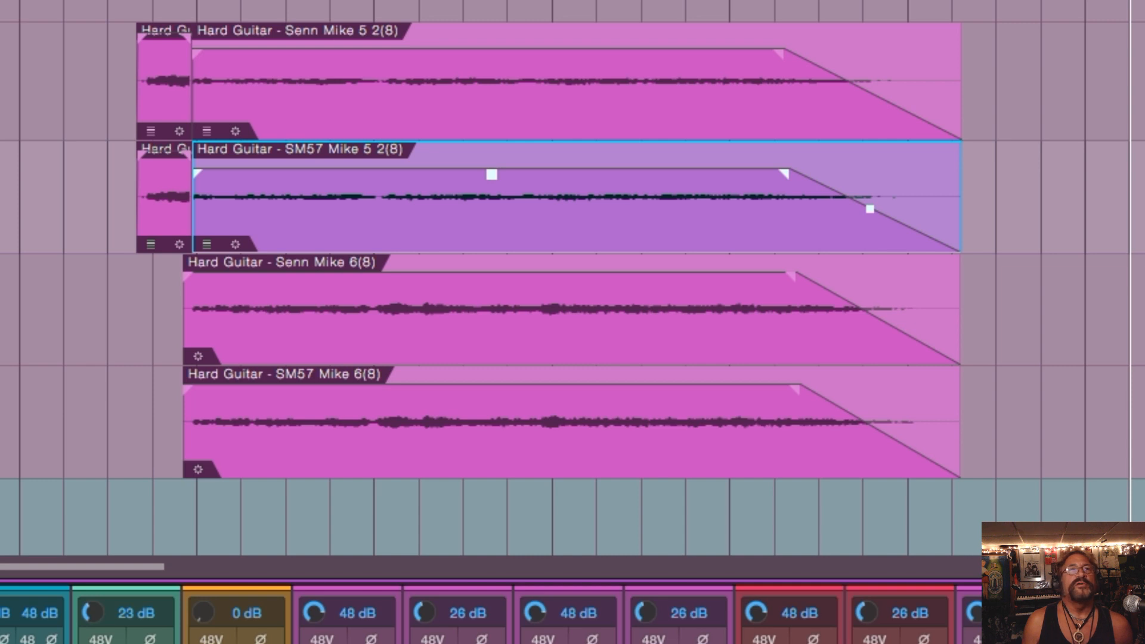
Step: Enlarge the SM57 Mike 5 2(8) track and try bending its fade-out inward and outward, undoing an accidental event shift and returning it to straight
drag(1, 253, 1, 349)
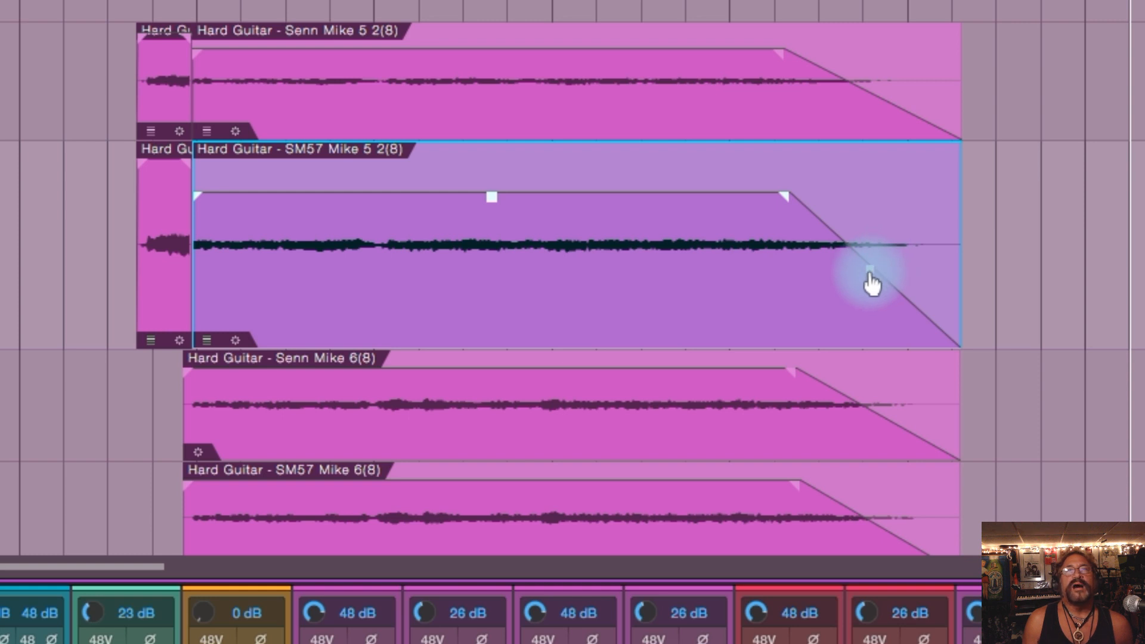
mouse_move(871, 281)
mouse_down()
mouse_move(812, 344)
mouse_move(848, 288)
mouse_move(924, 222)
mouse_move(857, 287)
mouse_up()
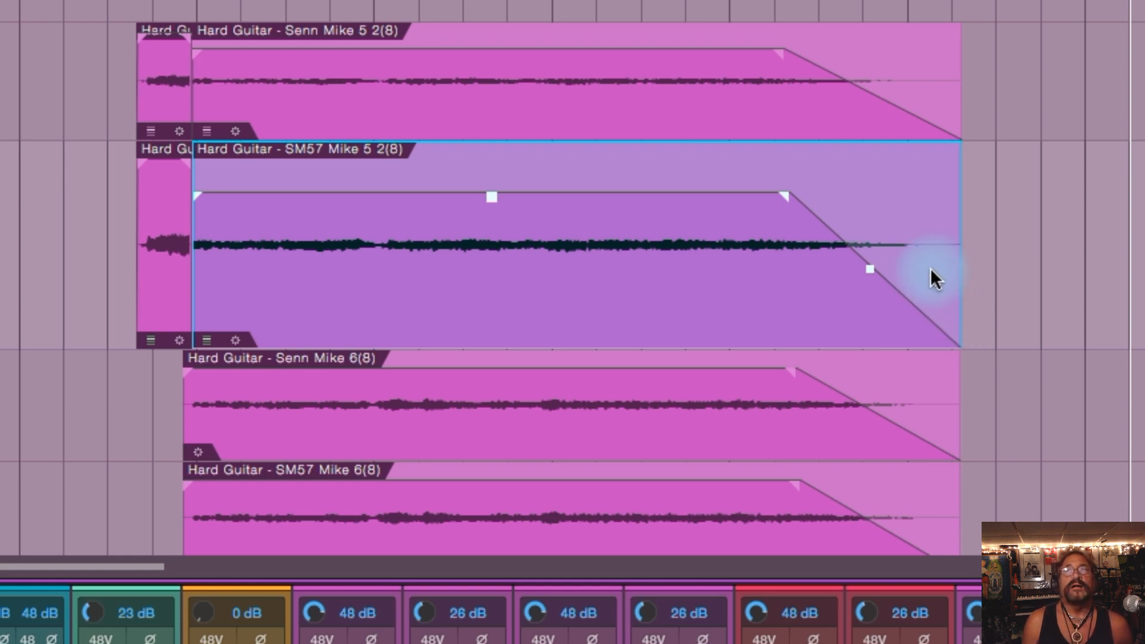
drag(869, 271, 838, 271)
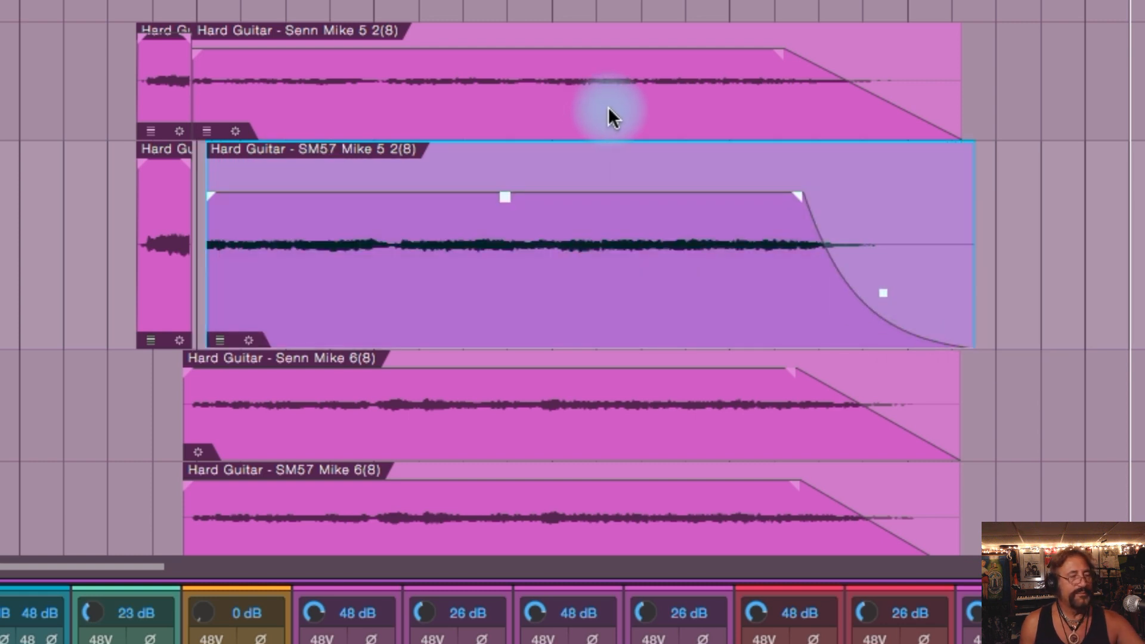
key(ctrl+z)
drag(872, 304, 923, 215)
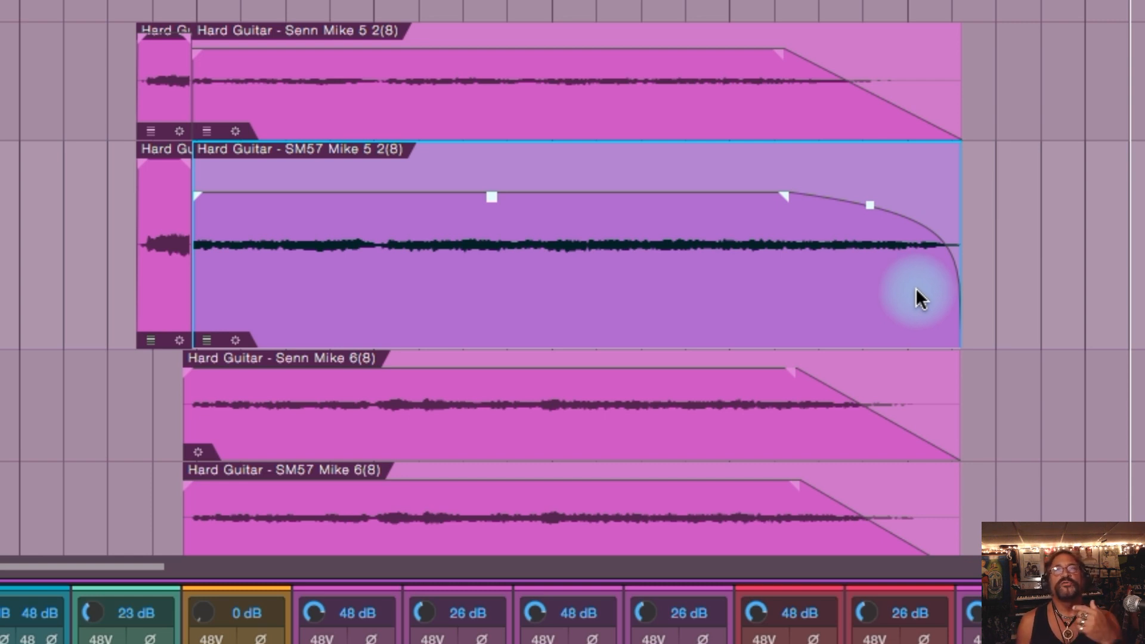
drag(870, 208, 839, 267)
Step: Select the four long Hard Guitar events, try bending their fade-out curves together, and clear the selection
drag(1040, 71, 686, 450)
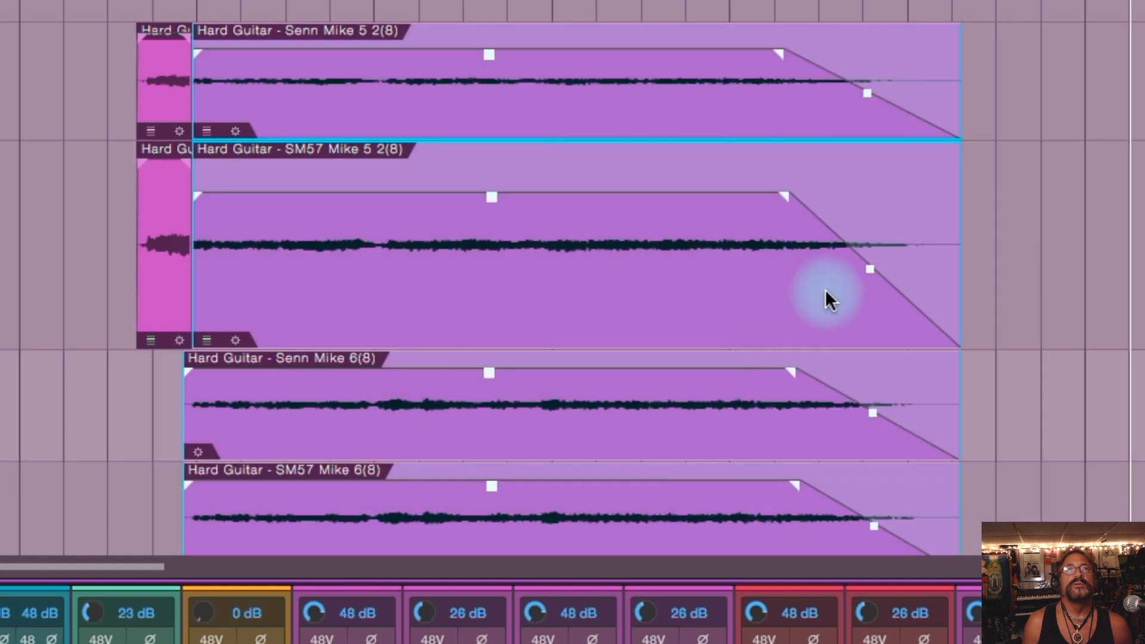
drag(877, 277, 858, 291)
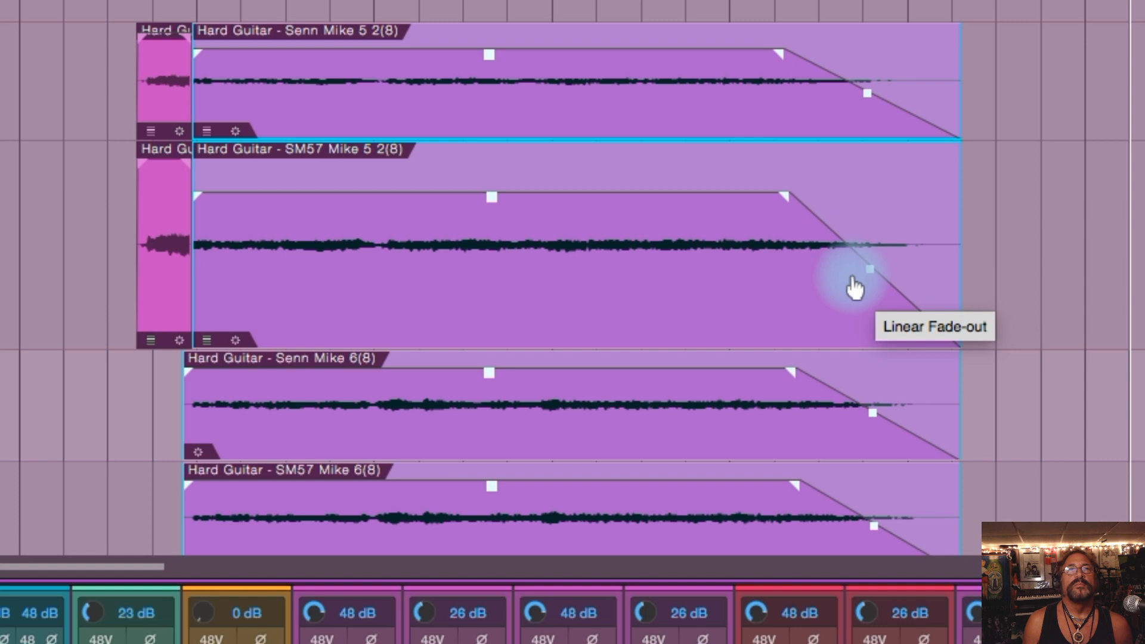
click(1052, 196)
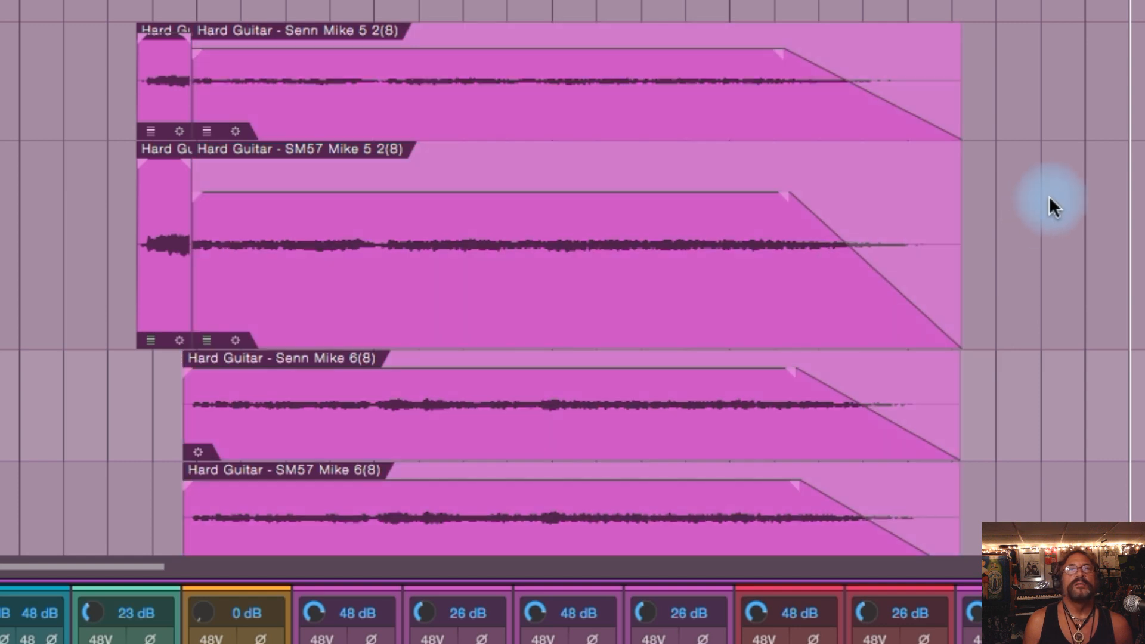
Step: Curve the SM57 Mike 5 2(8) fade-out outward and the Senn Mike 6(8) fade-out inward, leaving both events deselected
click(866, 272)
drag(869, 280, 883, 239)
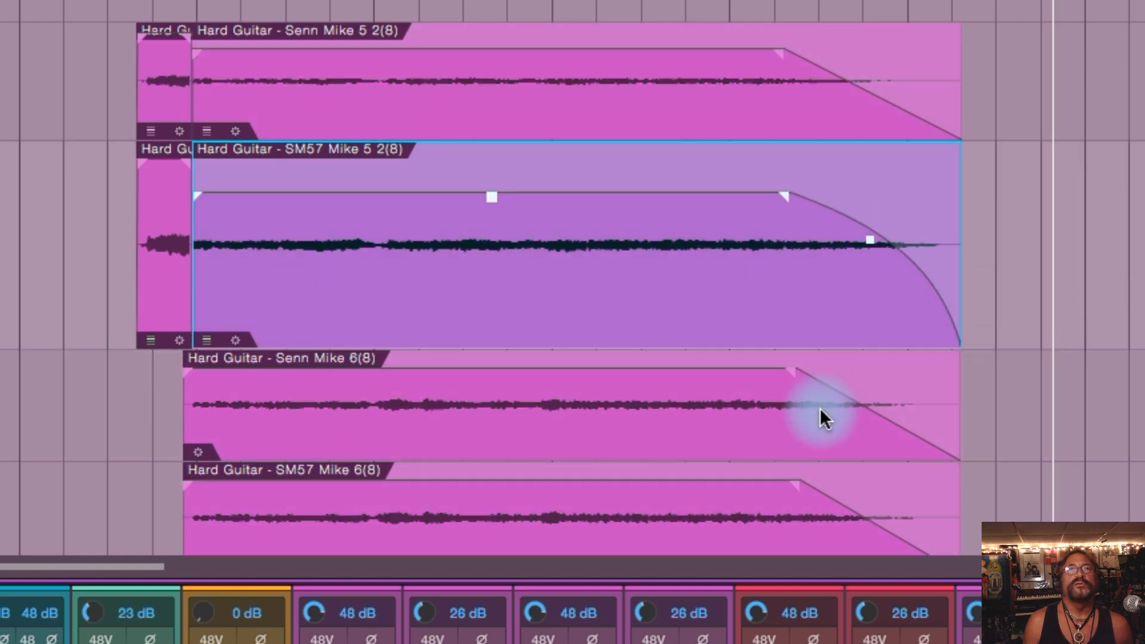
click(816, 412)
mouse_move(874, 425)
mouse_down()
mouse_move(859, 445)
mouse_move(867, 439)
mouse_up()
click(1101, 201)
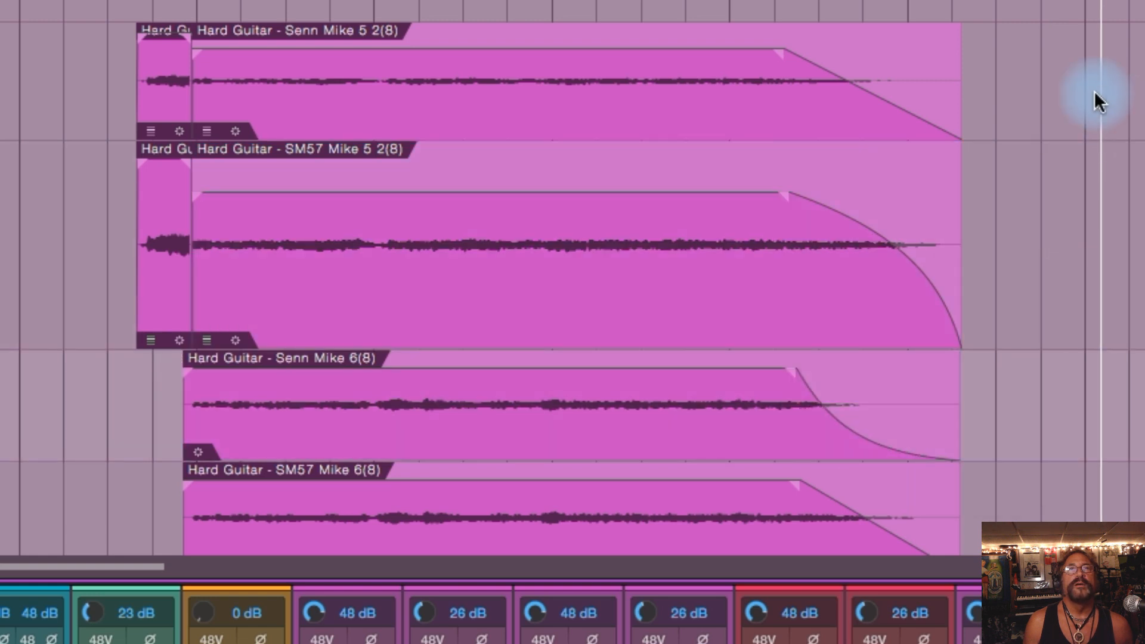
Step: Select the four long Hard Guitar events, bend their fade-out curves together, and clear the selection
drag(846, 89, 623, 475)
mouse_move(868, 240)
mouse_down()
mouse_move(861, 254)
mouse_move(914, 213)
mouse_move(887, 244)
mouse_up()
click(1029, 129)
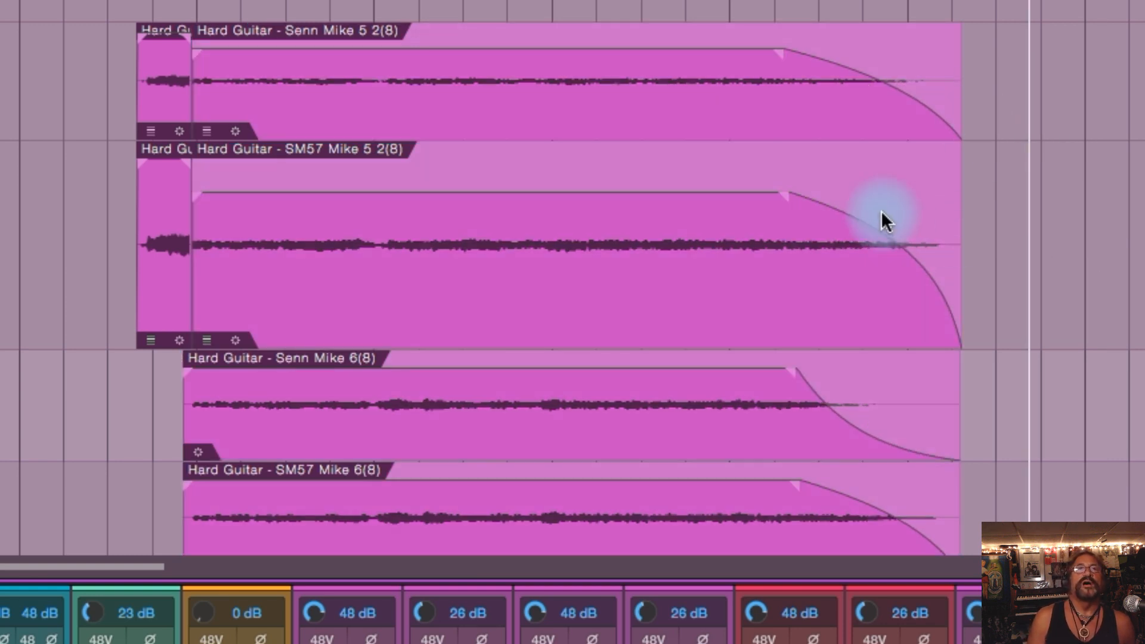
Step: Place the playback position just before the Senn Mike 5 2(71) and SM57 Mike 5 2(71) events and play their faded section twice
scroll(573, 278, up, 5)
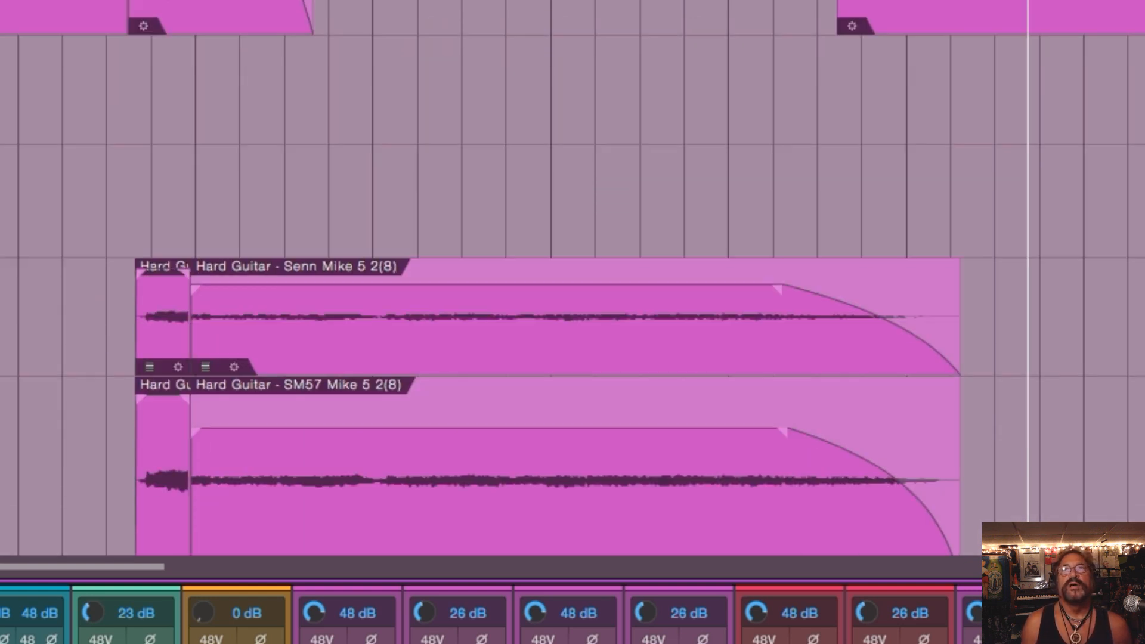
drag(116, 561, 184, 567)
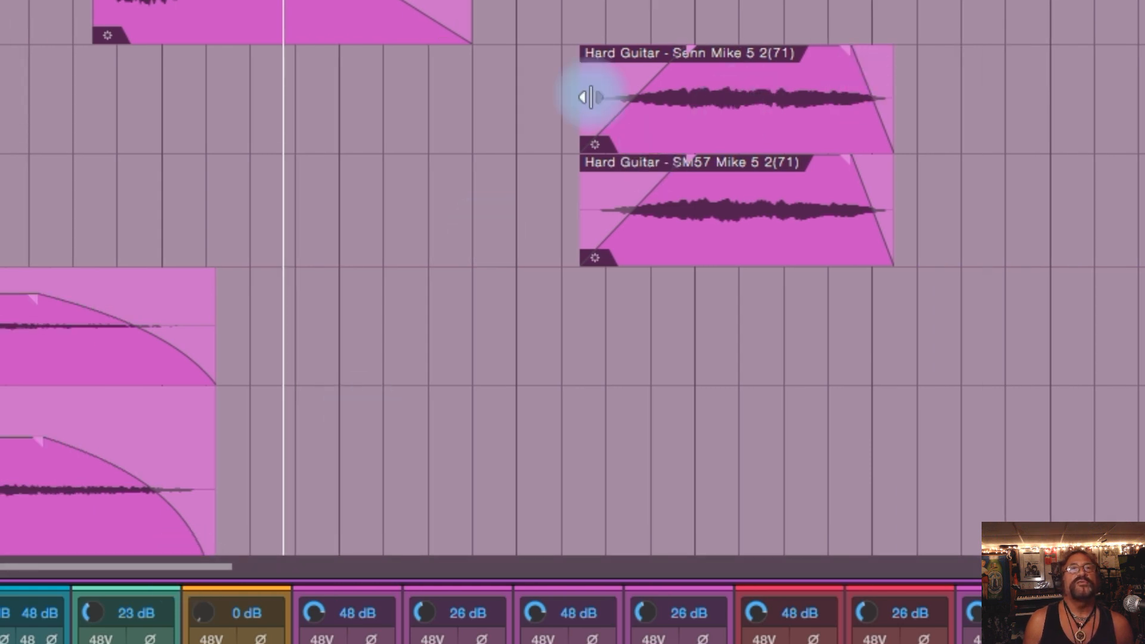
click(566, 12)
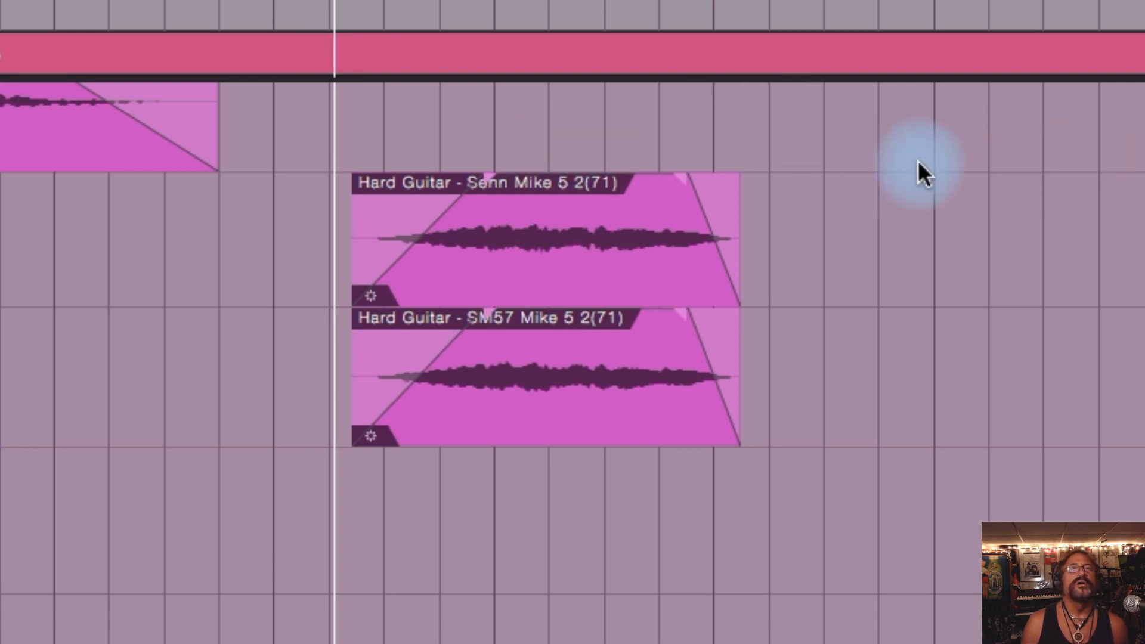
key(space)
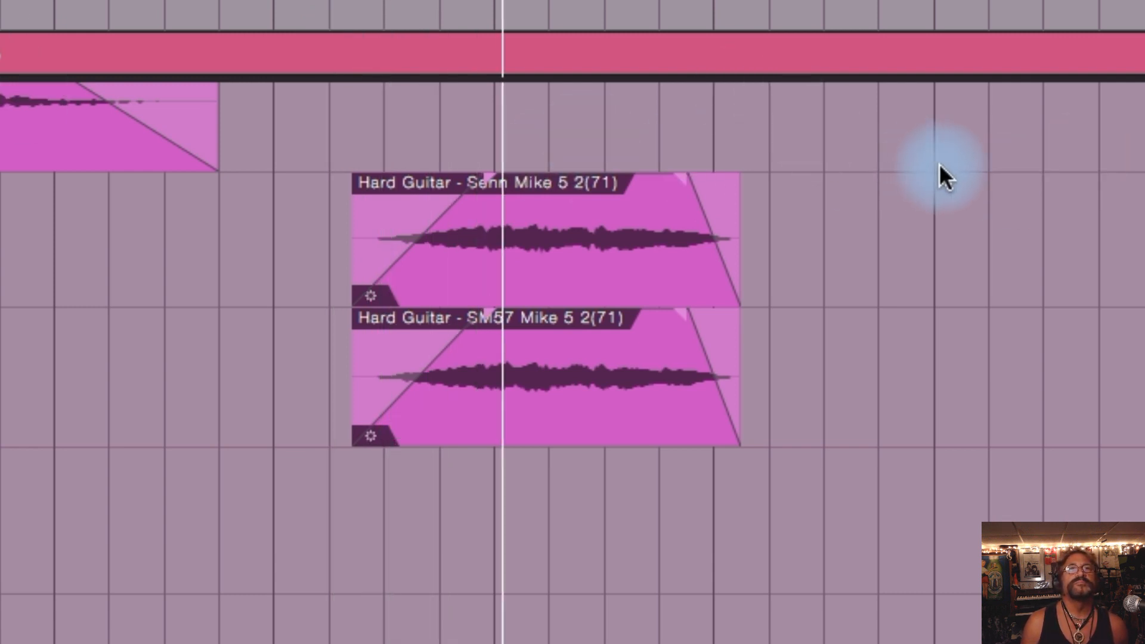
key(space)
key(space)
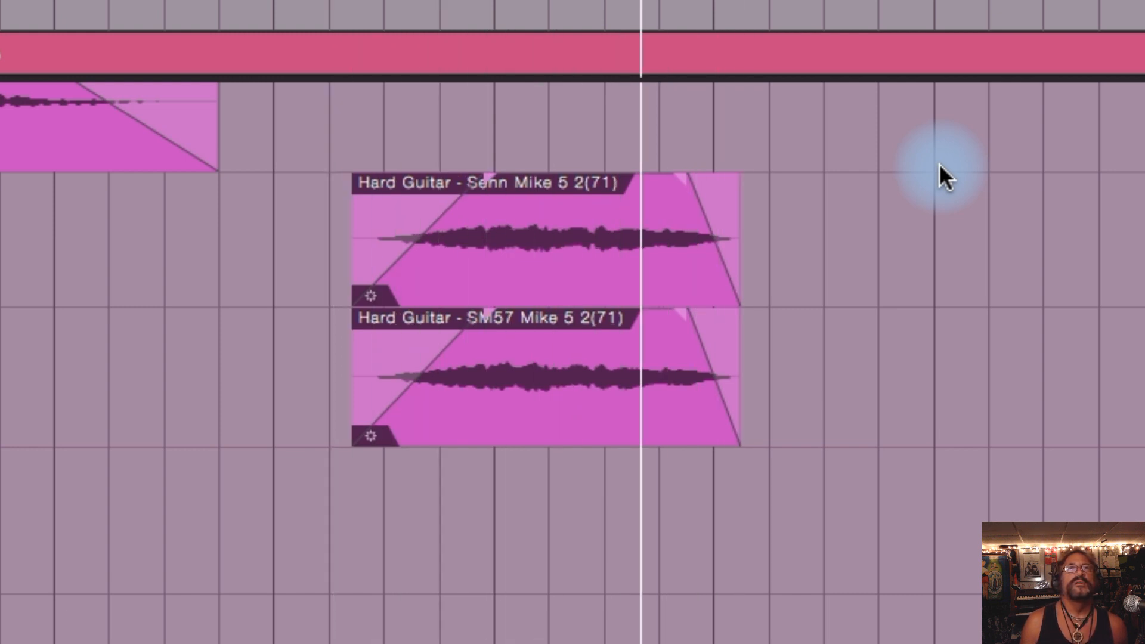
key(space)
Step: Go to the Lead Vocal Main and Lead Vocal Double tracks in the Chorus Intro and play the passage, repeating the playback
scroll(972, 214, up, 15)
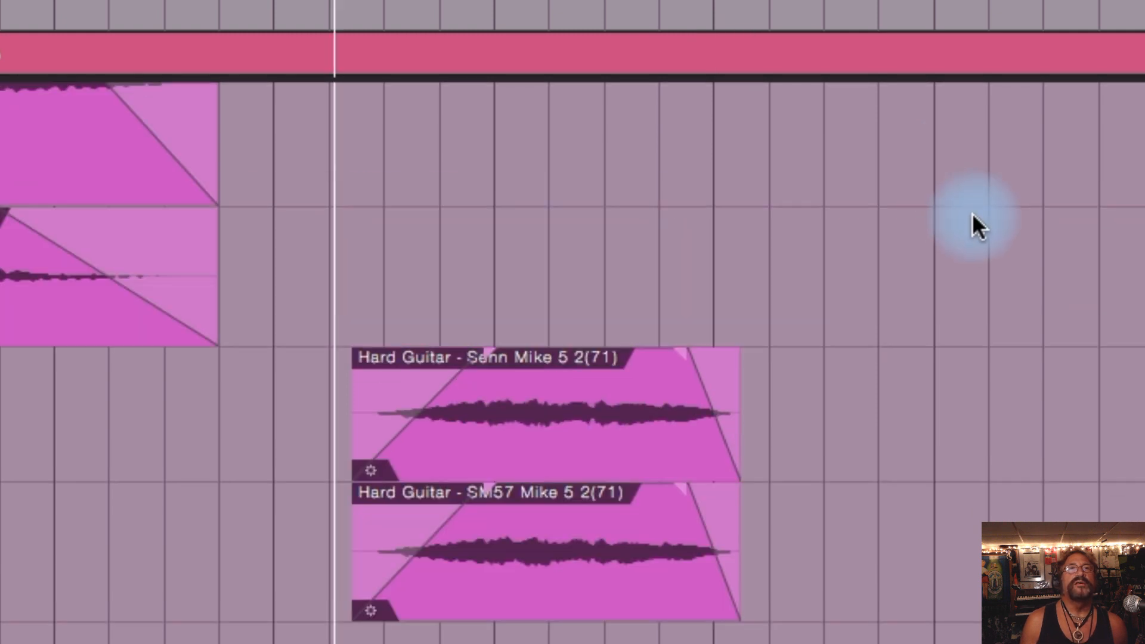
scroll(972, 213, up, 10)
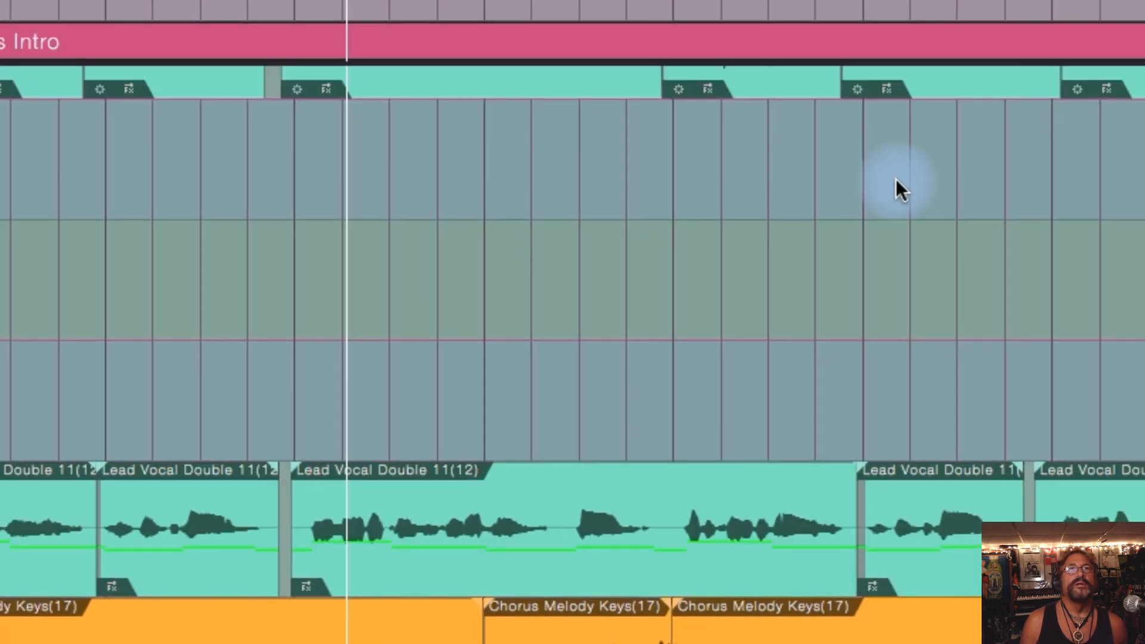
scroll(883, 173, up, 5)
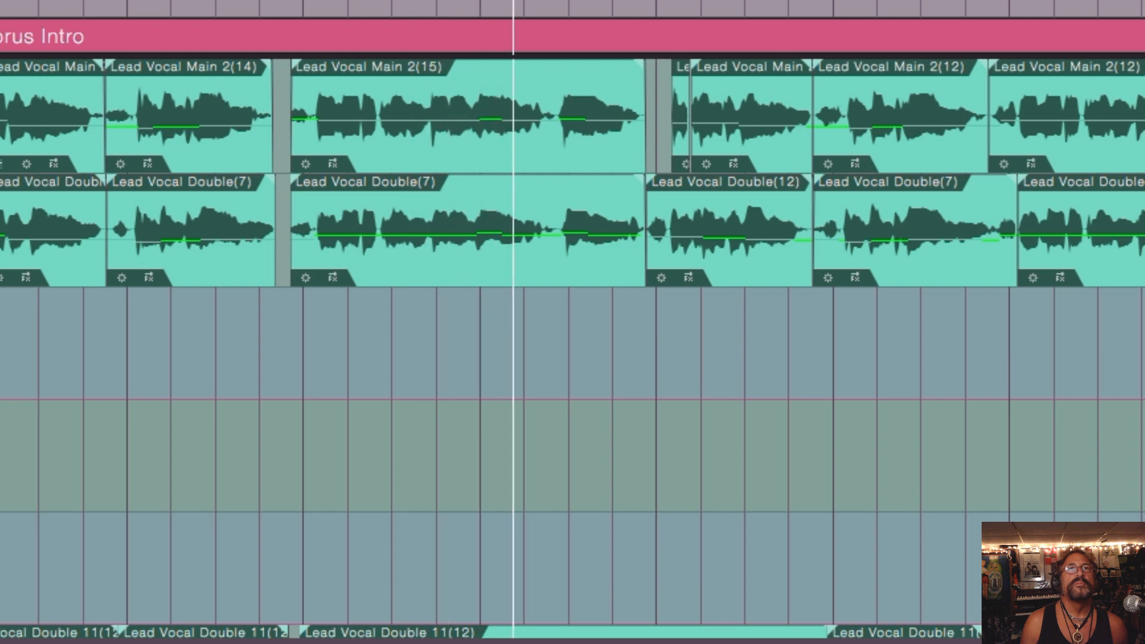
key(space)
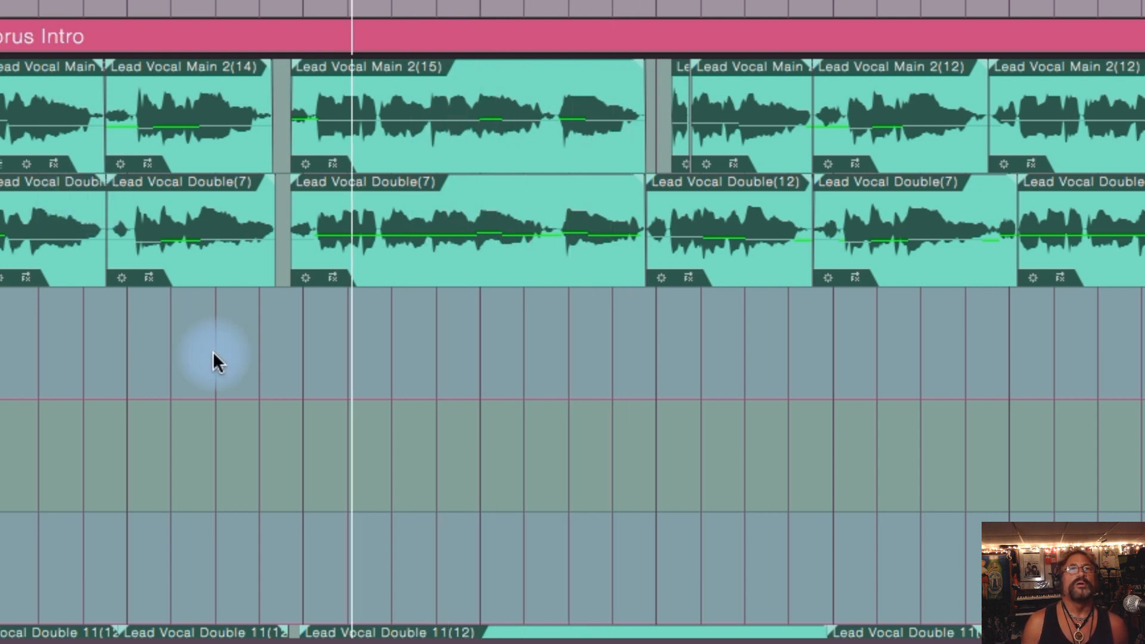
click(0, 339)
key(space)
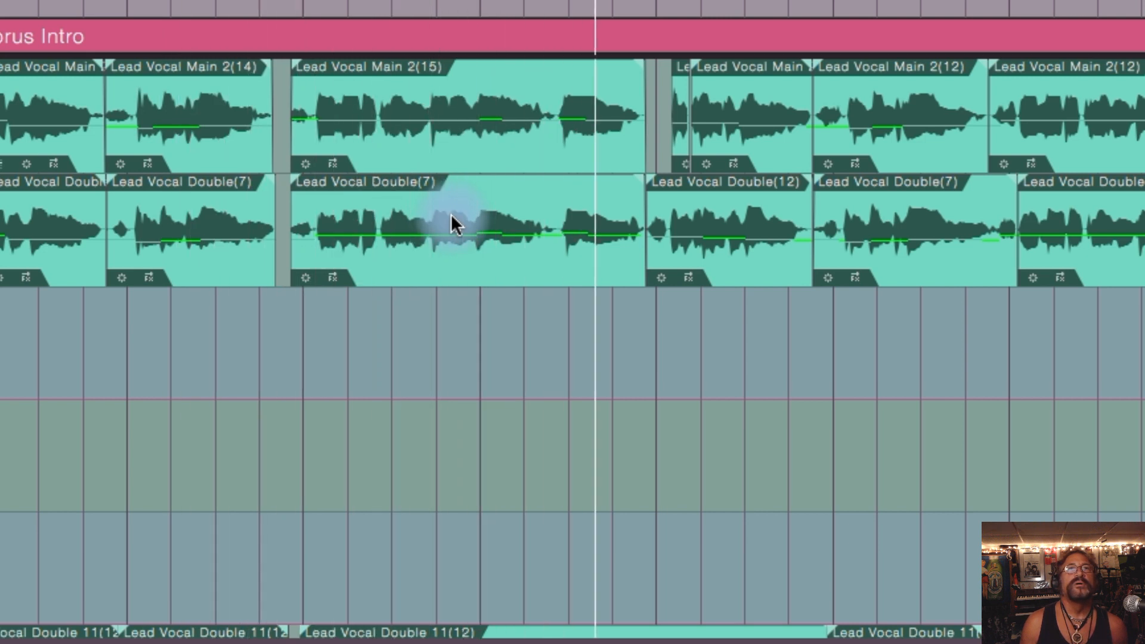
key(space)
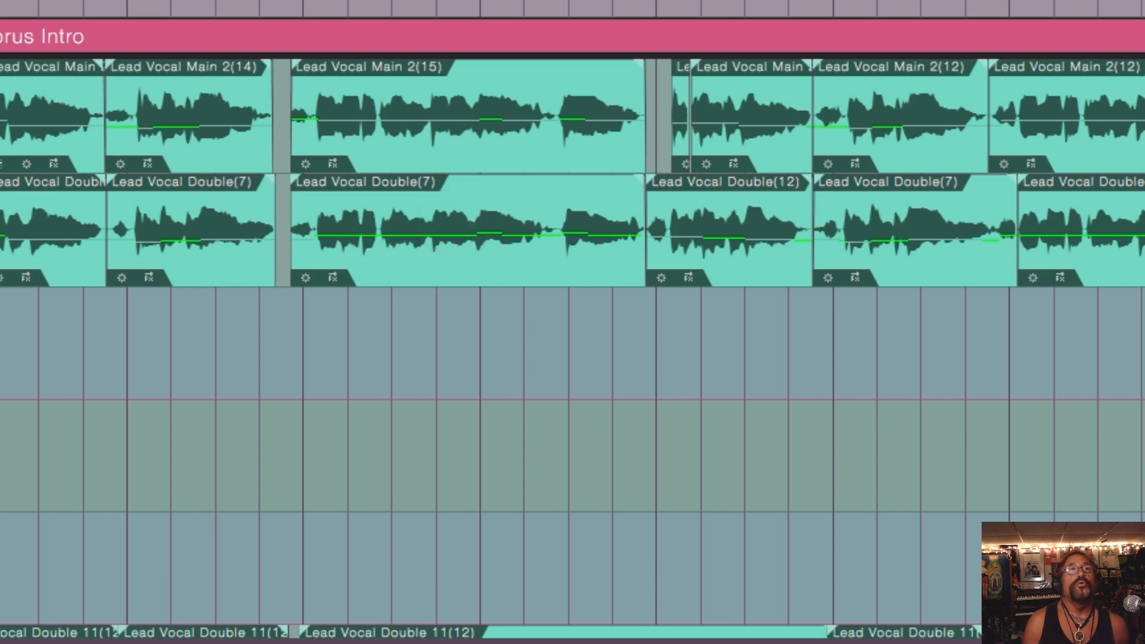
scroll(257, 370, down, 4)
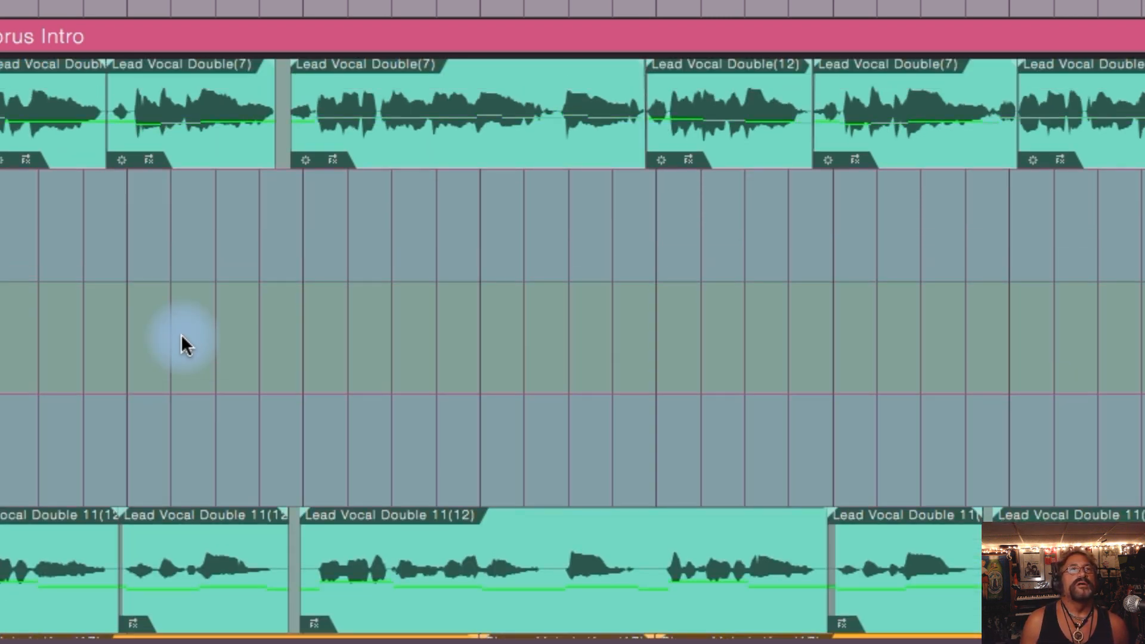
Step: Go to the Lead Vocal Double 11 and Chorus Melody Keys tracks in the Chorus Intro and play the passage twice
scroll(181, 334, up, 4)
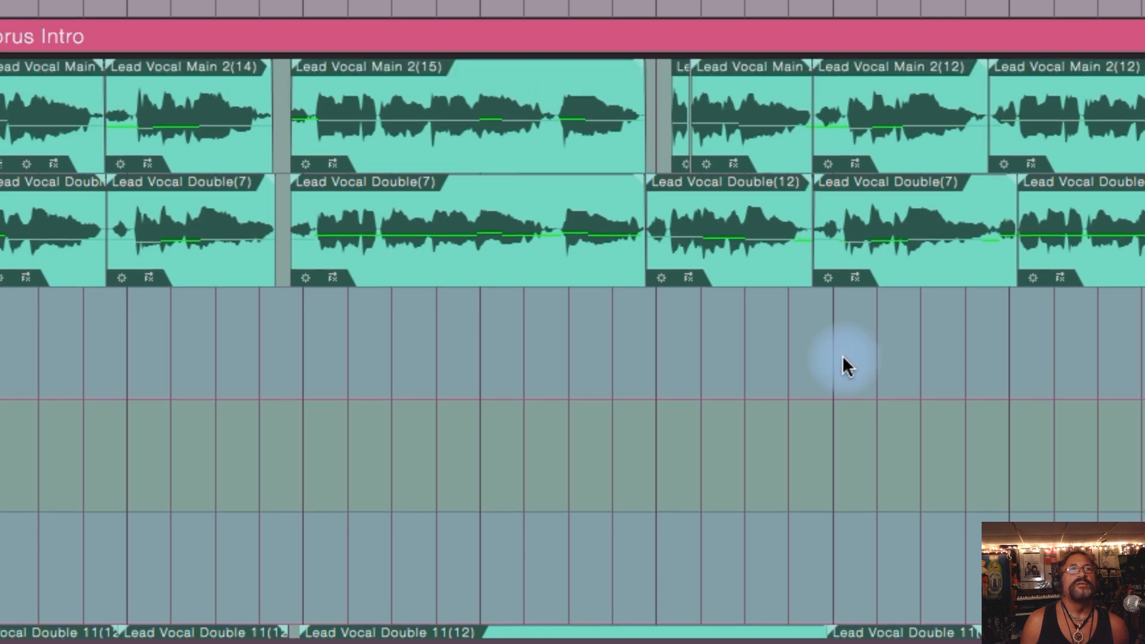
scroll(843, 355, down, 12)
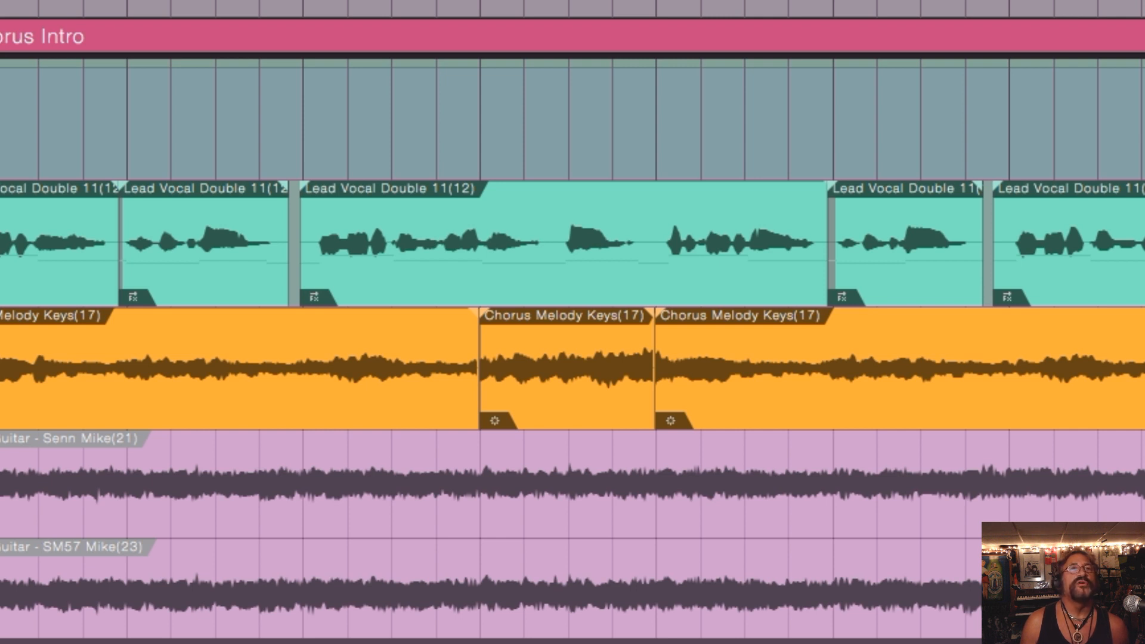
scroll(572, 346, up, 8)
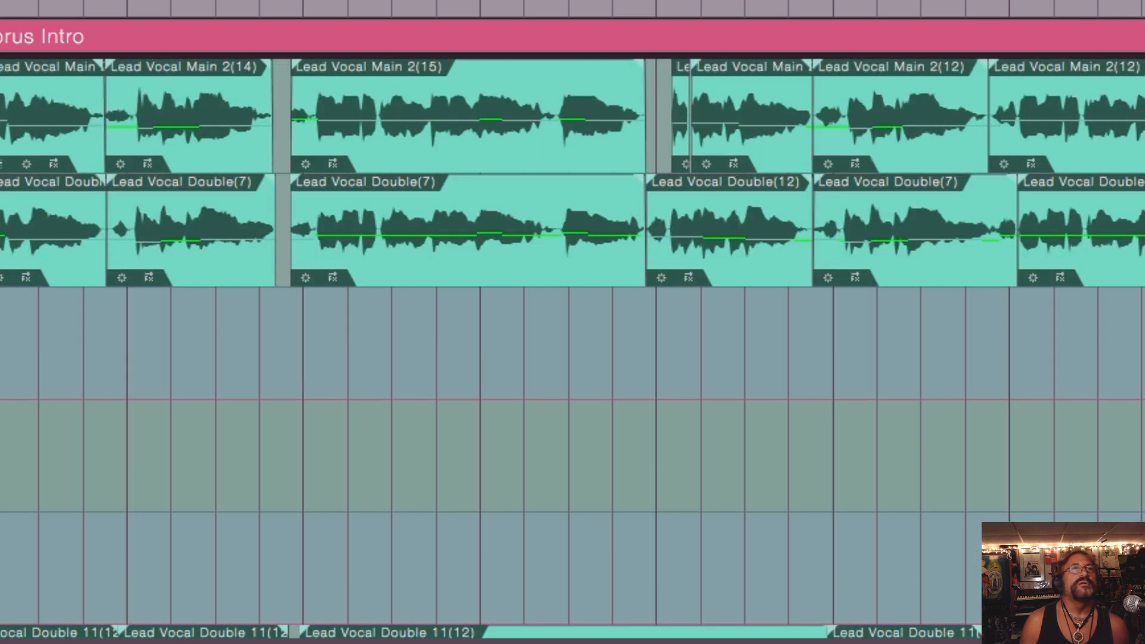
scroll(86, 297, down, 7)
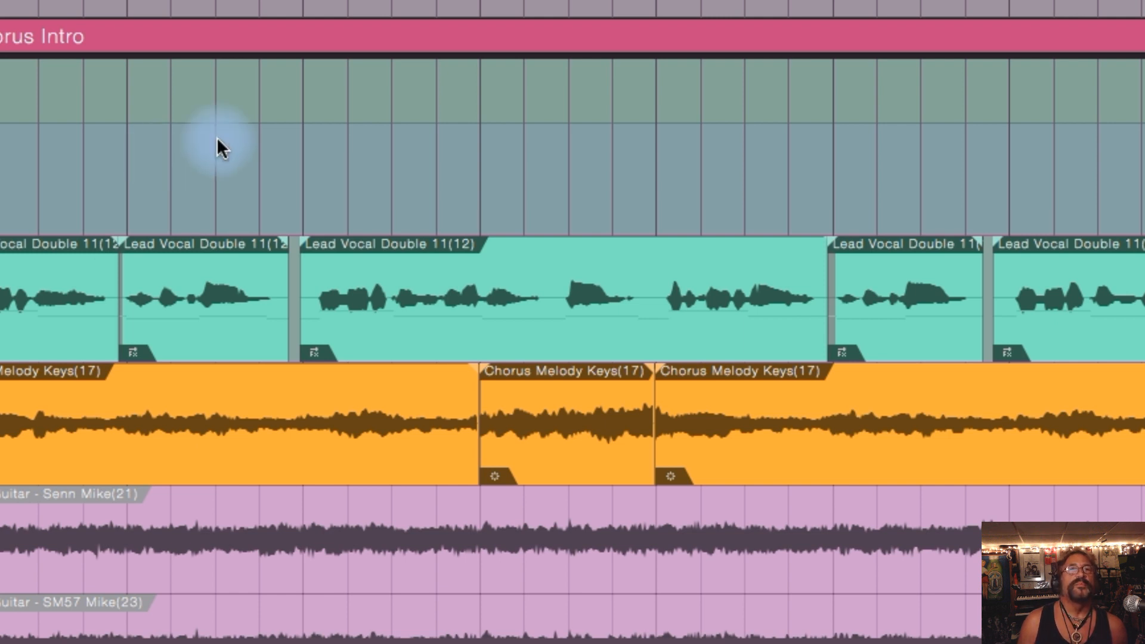
key(space)
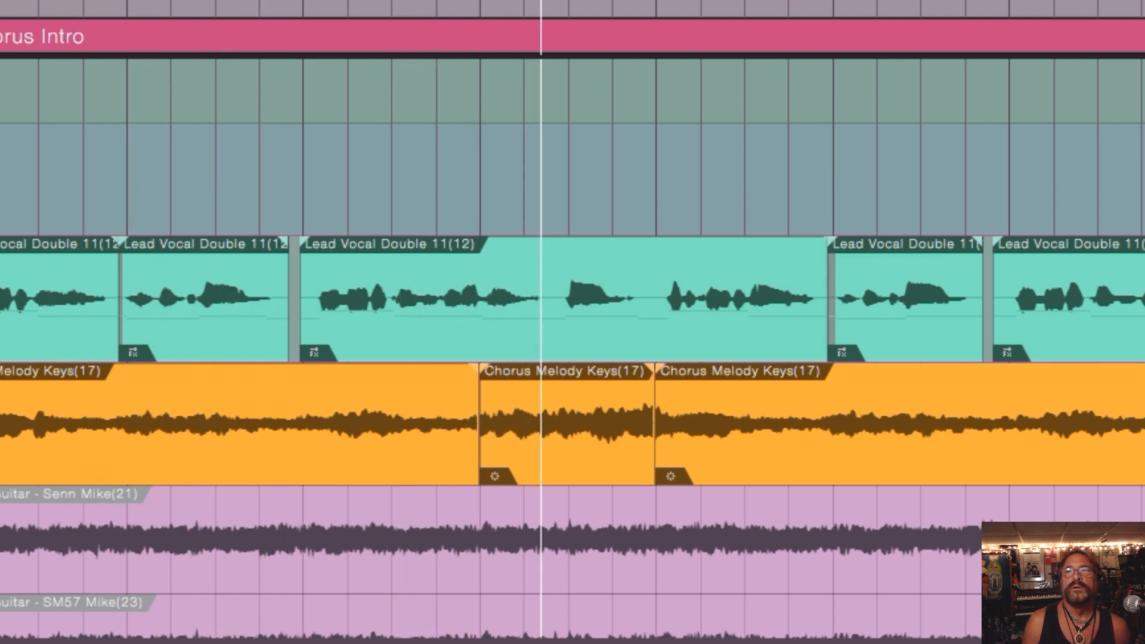
key(space)
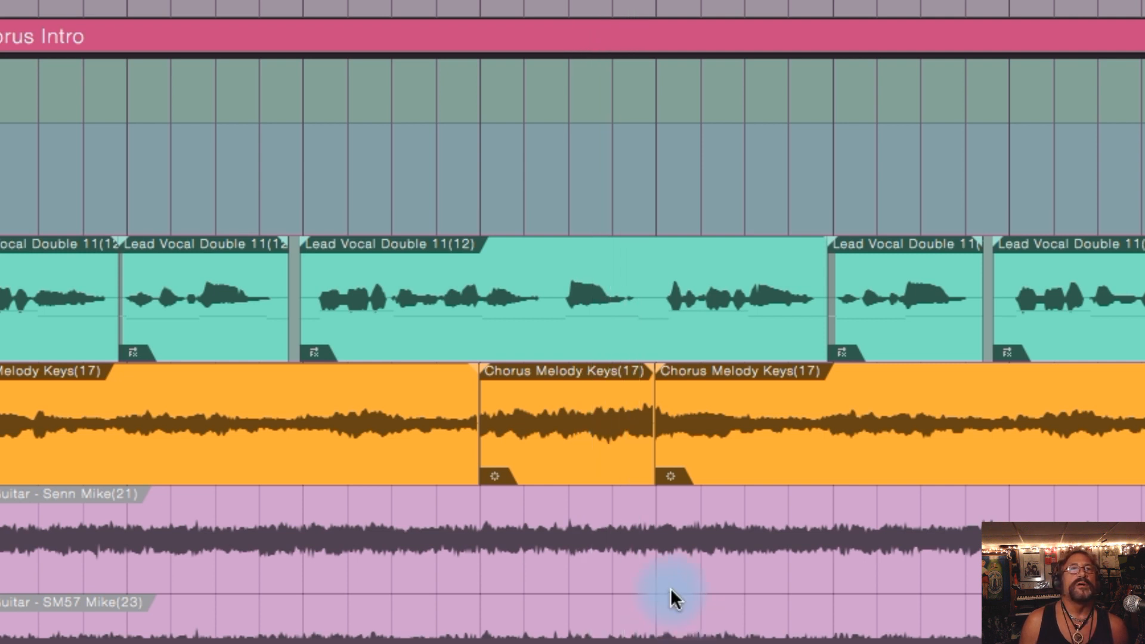
key(space)
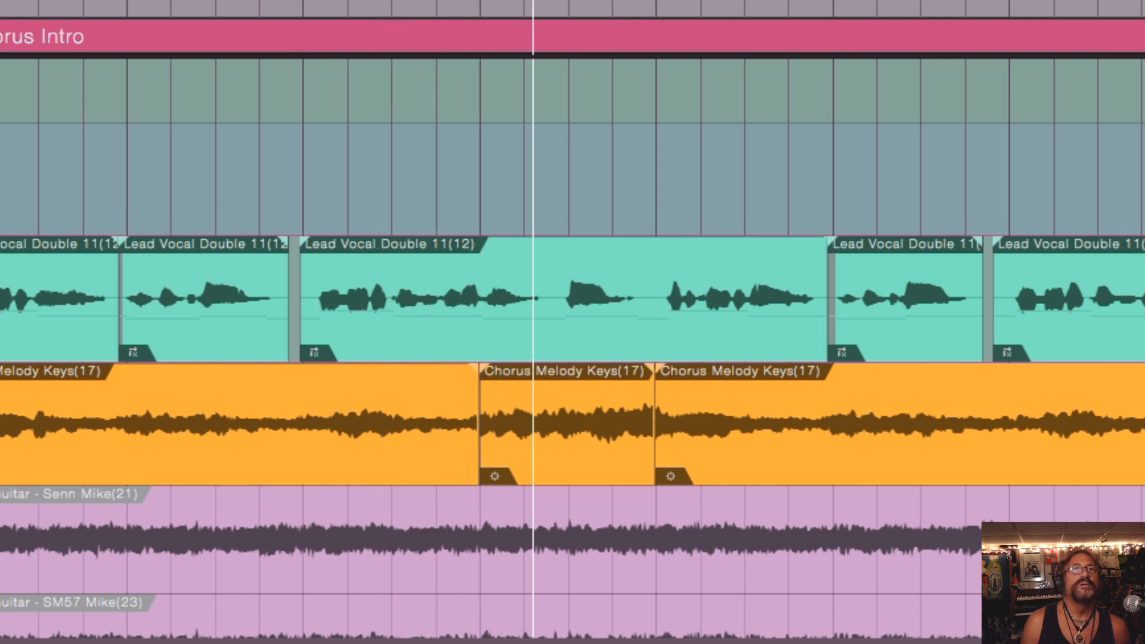
key(space)
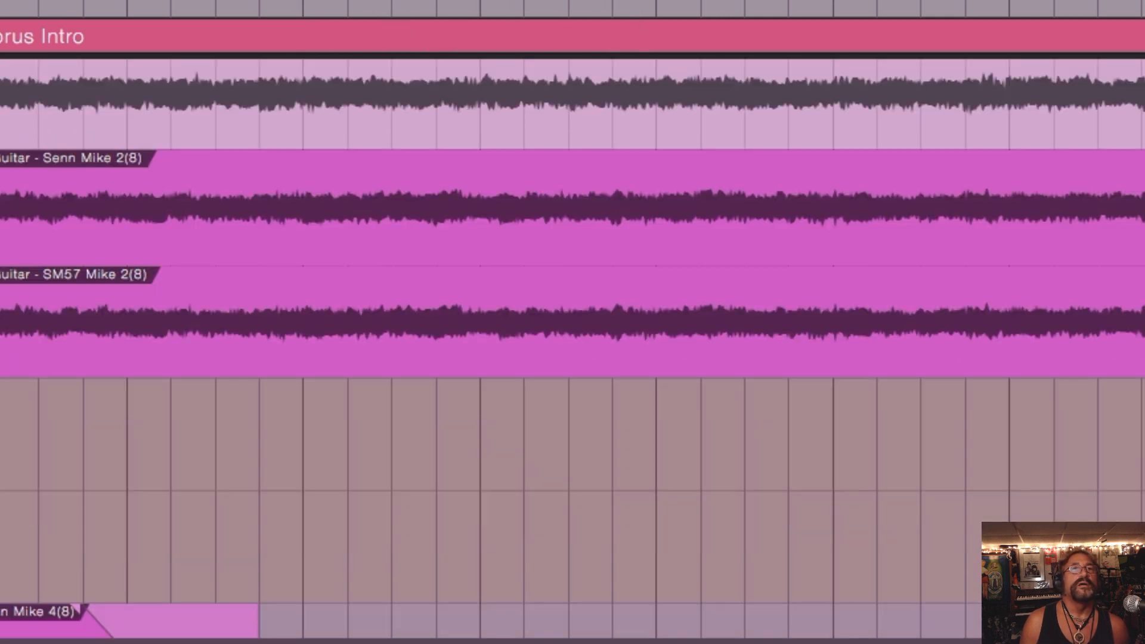
Step: Audition the passage again at the Chorus Melody Keys track, then select its short middle event and clear the selection
scroll(573, 346, down, 10)
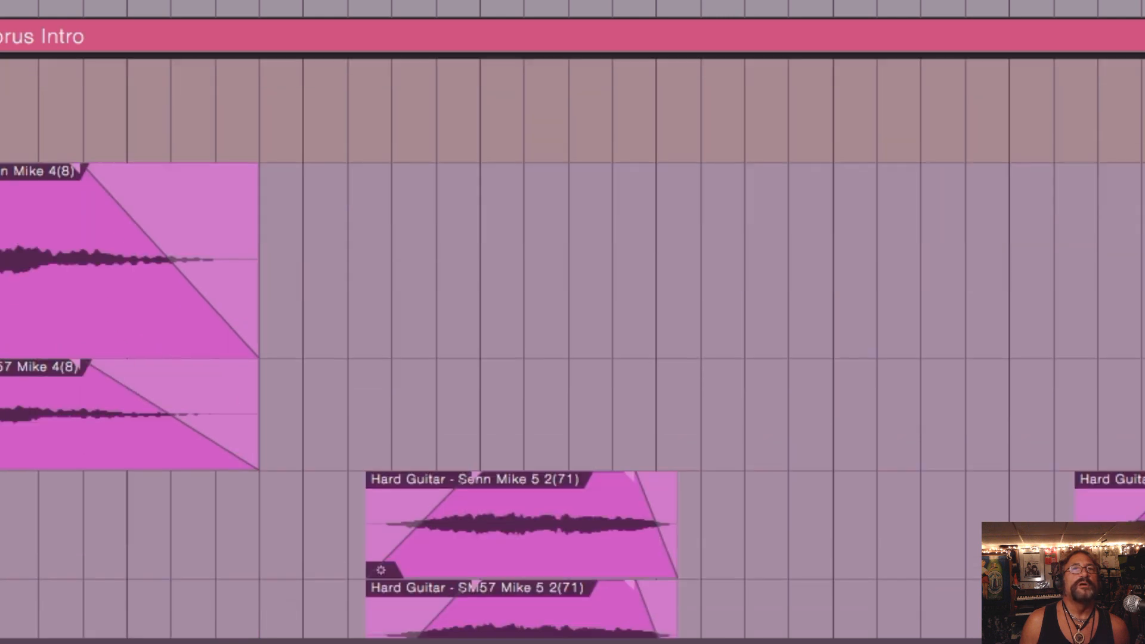
scroll(573, 322, down, 3)
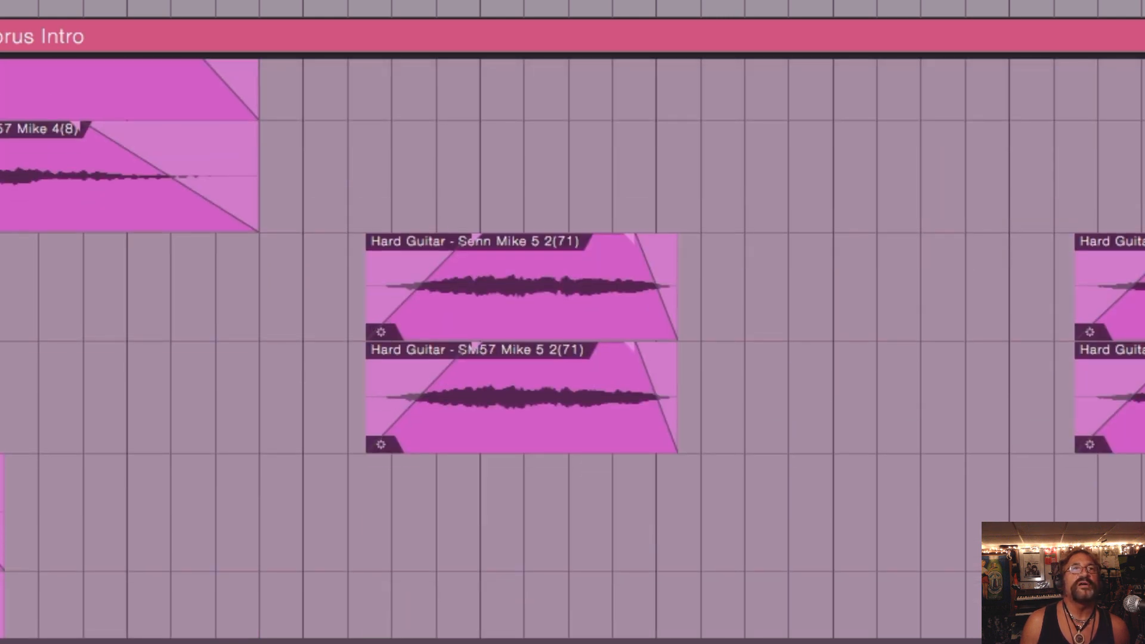
scroll(473, 331, up, 15)
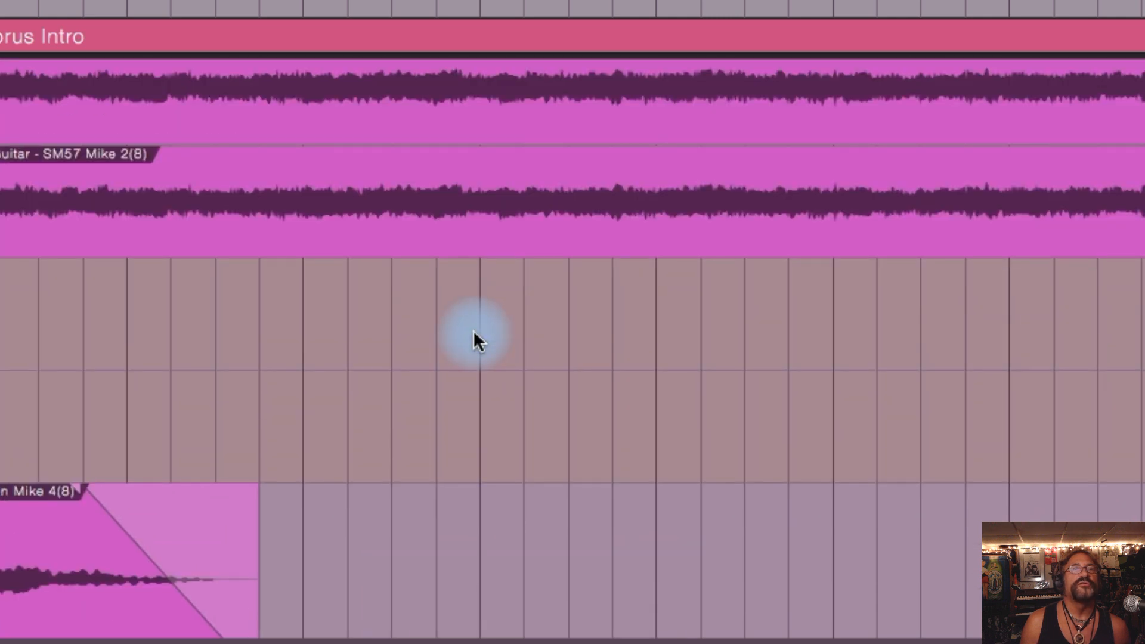
scroll(474, 330, up, 15)
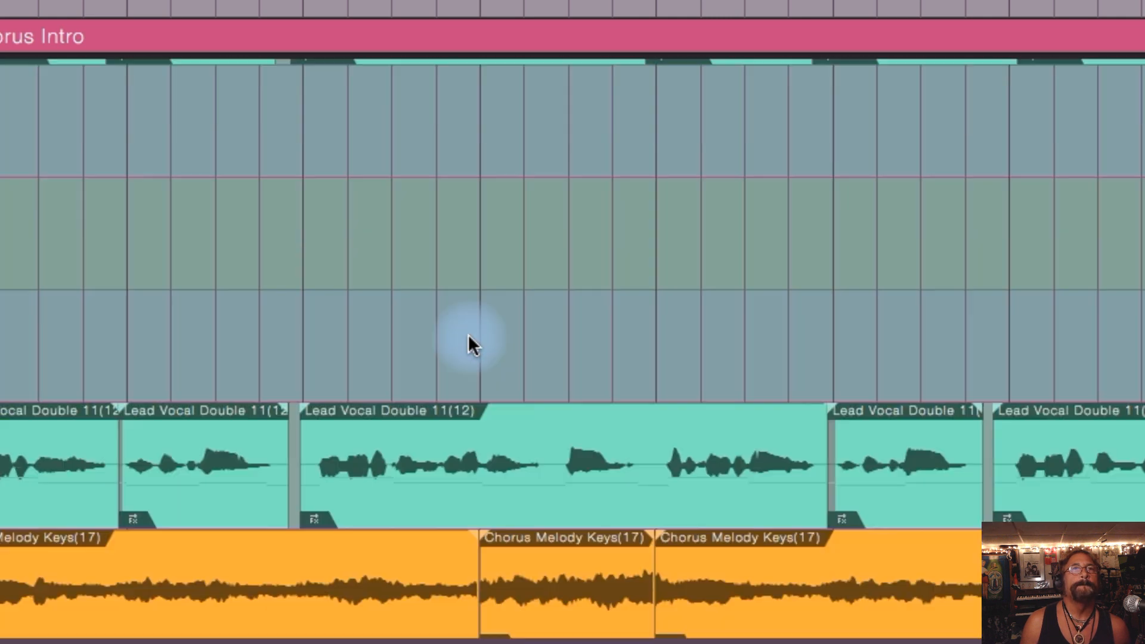
scroll(468, 338, down, 2)
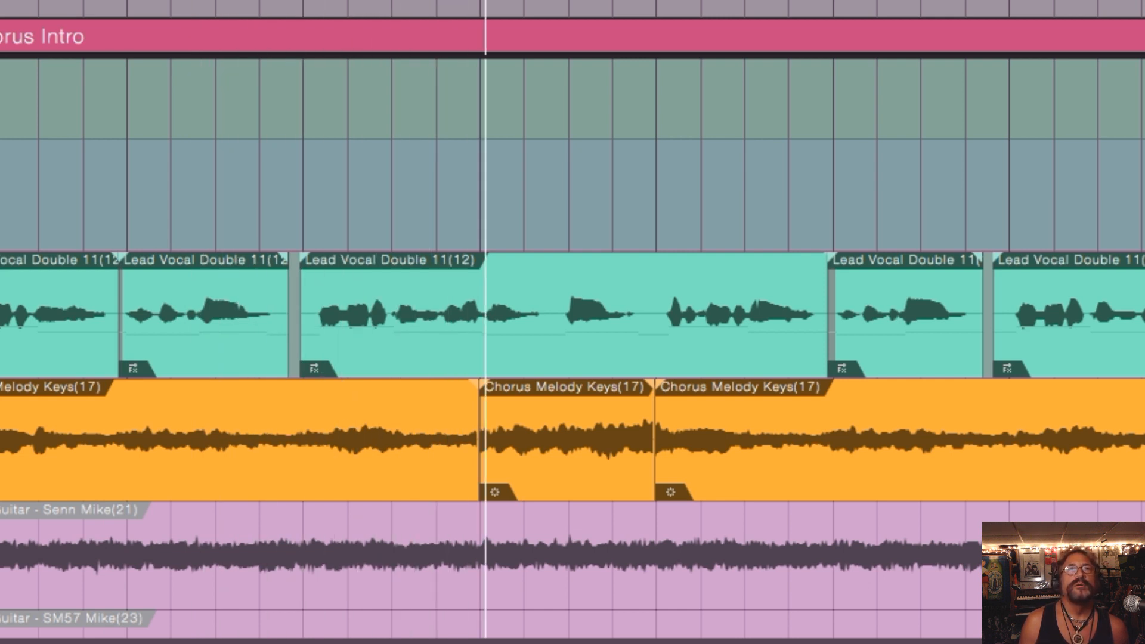
key(space)
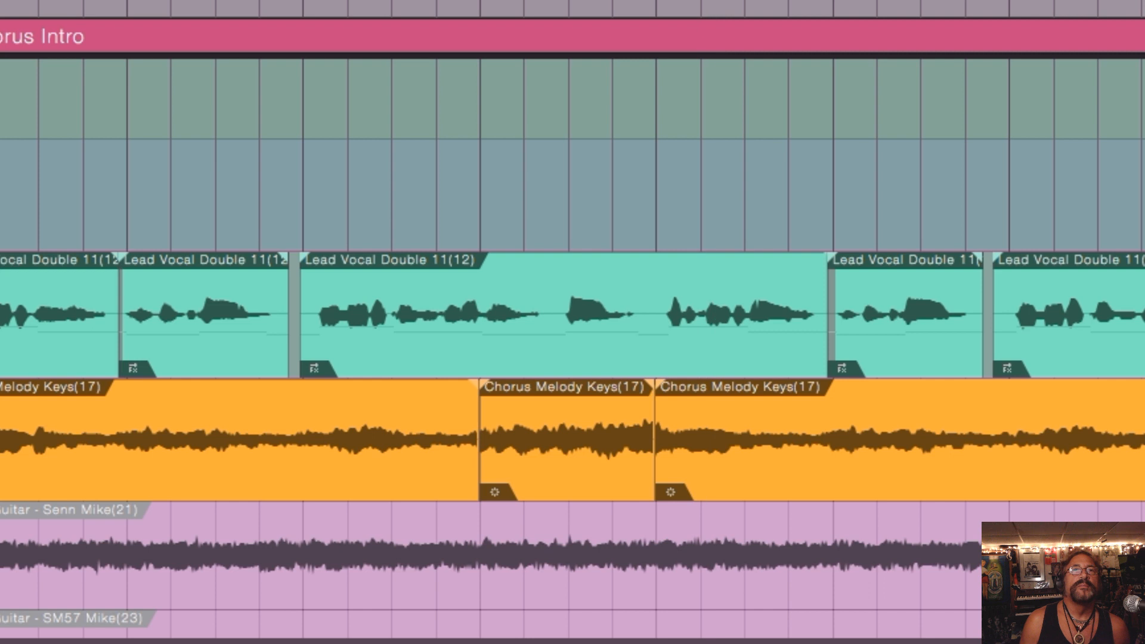
click(565, 424)
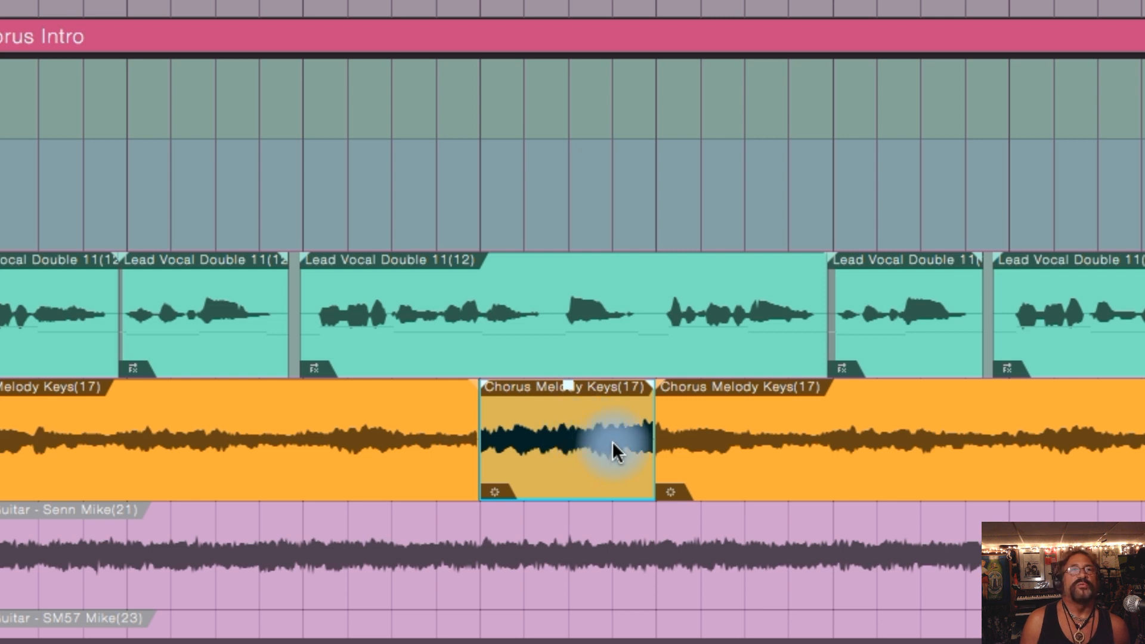
click(448, 176)
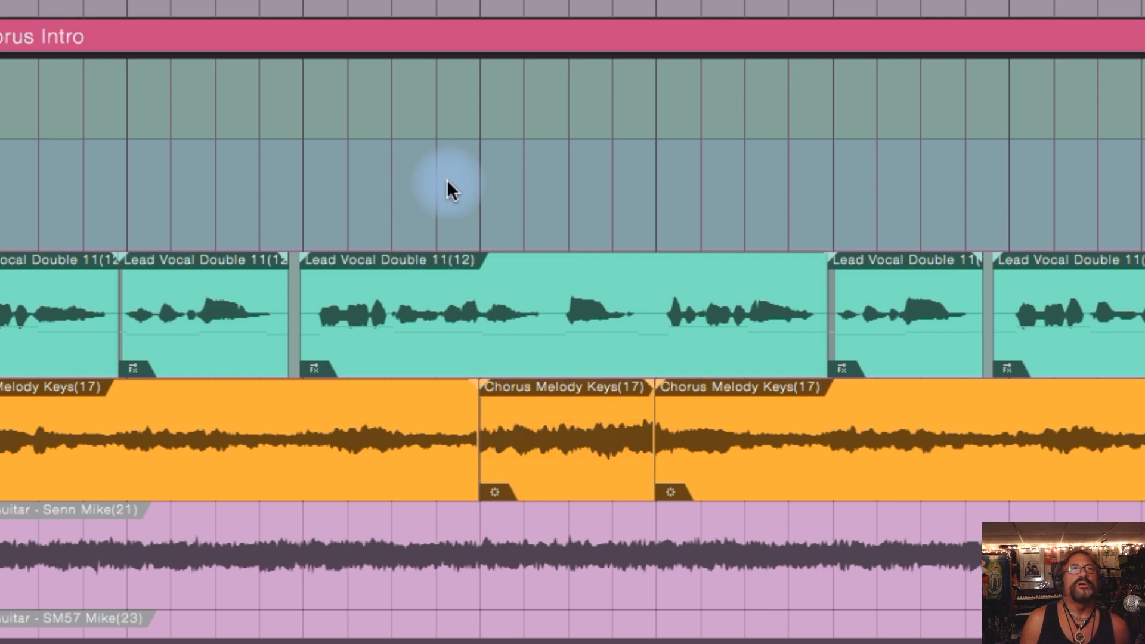
Step: Return to the Lead Vocal Main and Lead Vocal Double tracks, move the playback position back, and play the vocal passage
scroll(572, 345, up, 10)
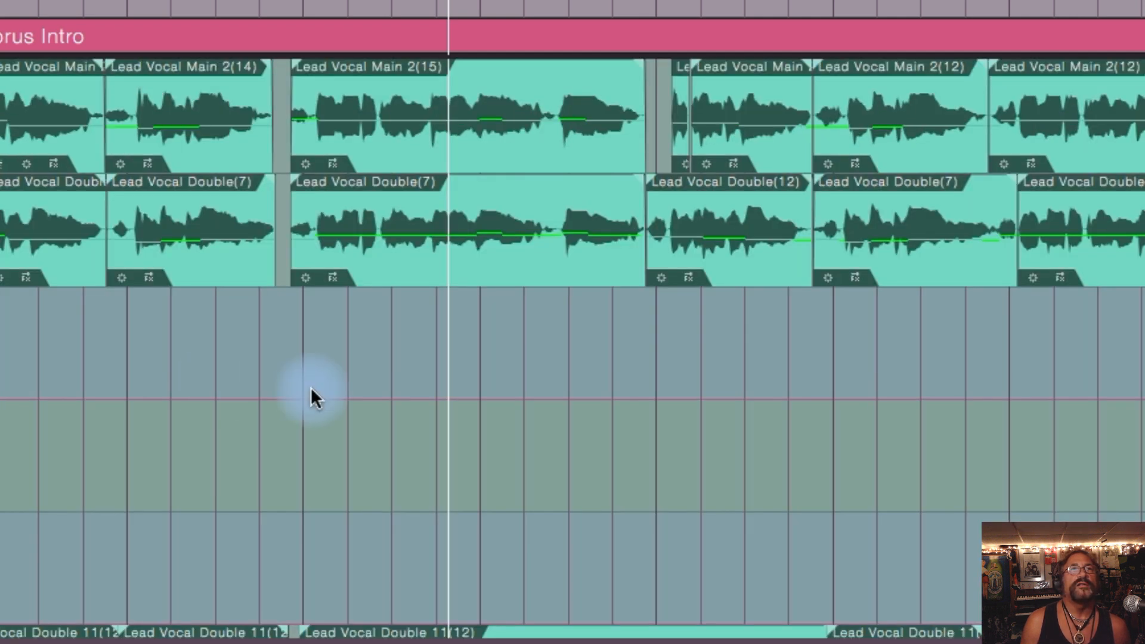
click(0, 359)
key(space)
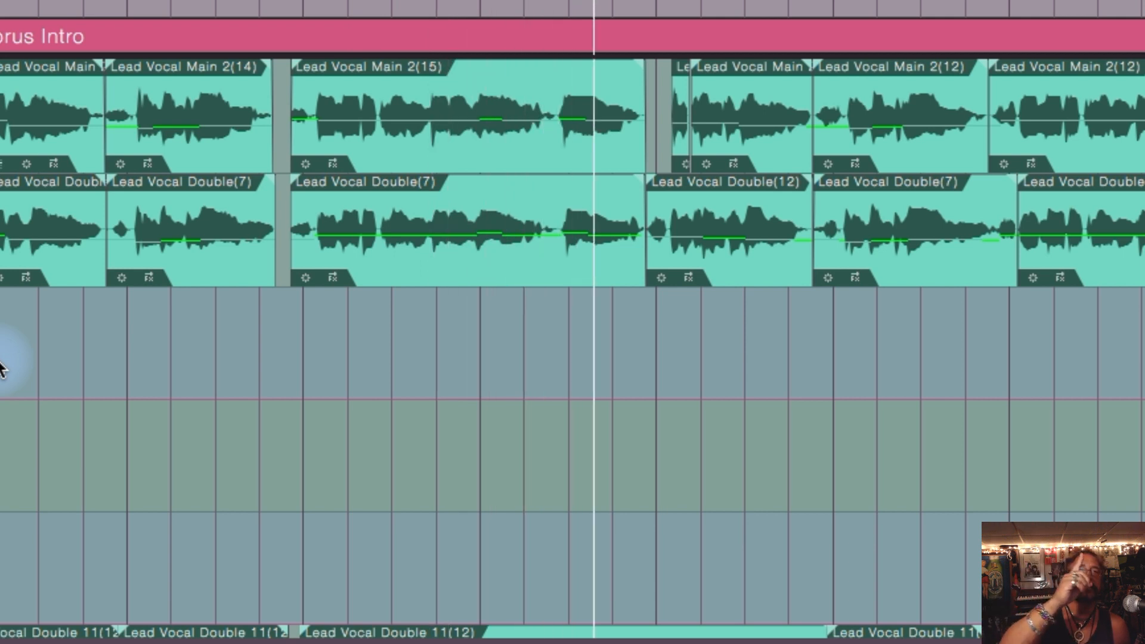
key(space)
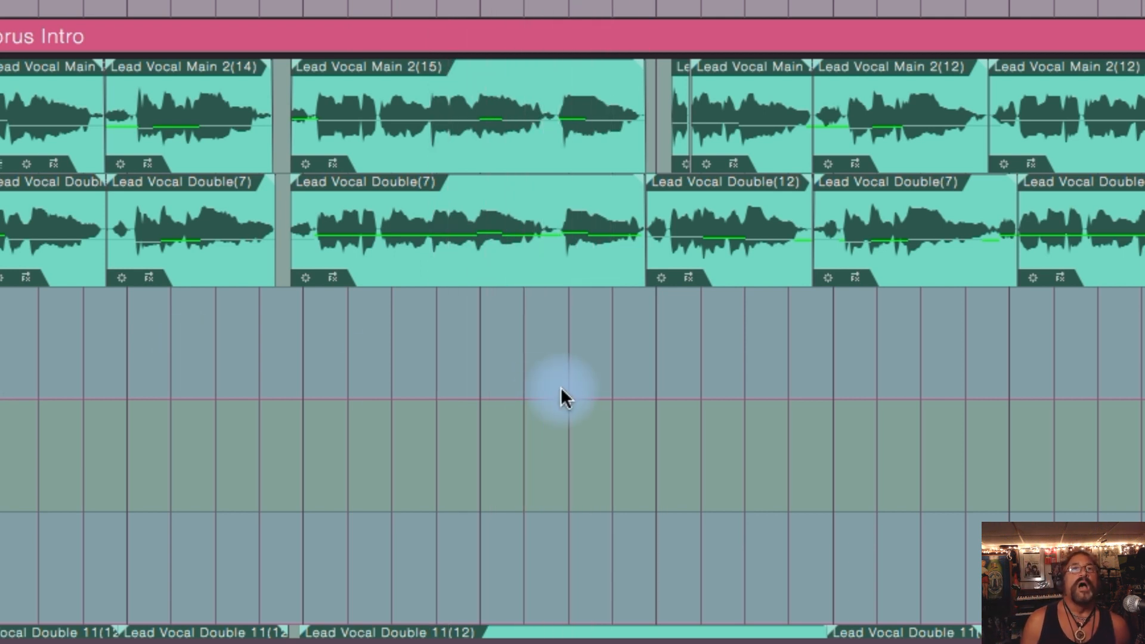
Step: Go down past the Chorus Melody Keys track to the Senn Mike 5 2(71) and SM57 Mike 5 2(71) events and play their section
scroll(560, 387, down, 5)
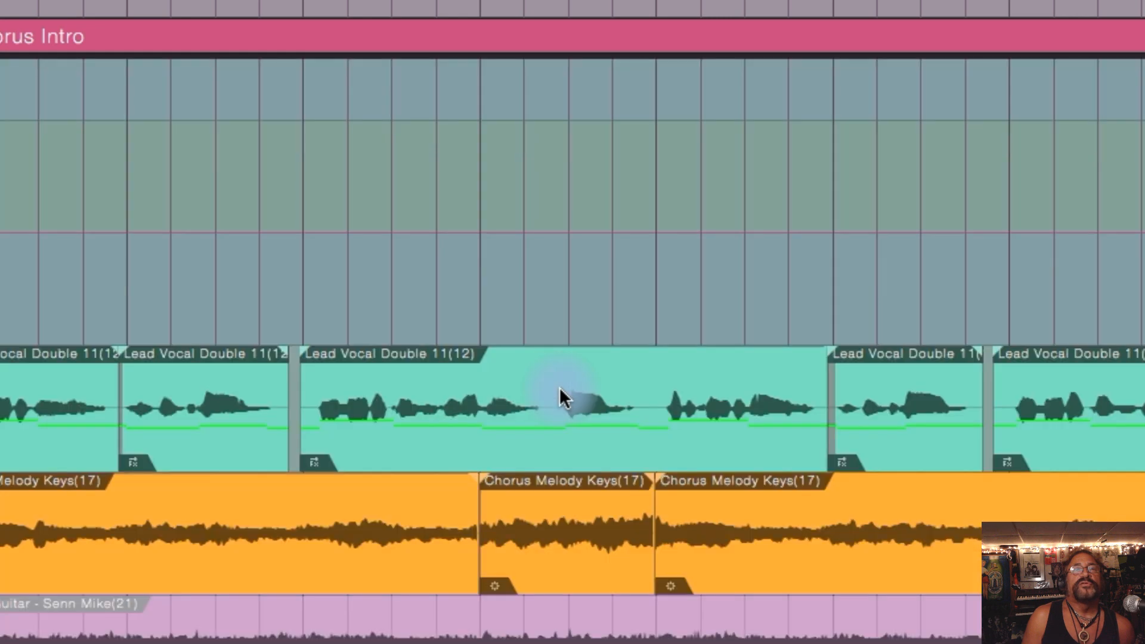
scroll(577, 379, down, 1)
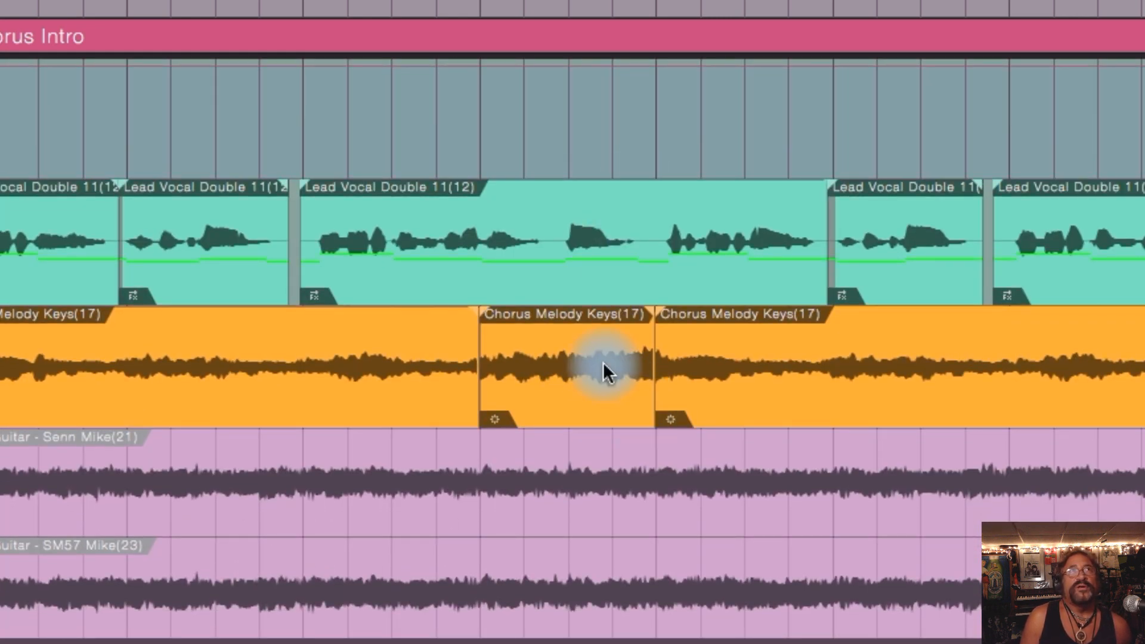
scroll(604, 363, right, 1)
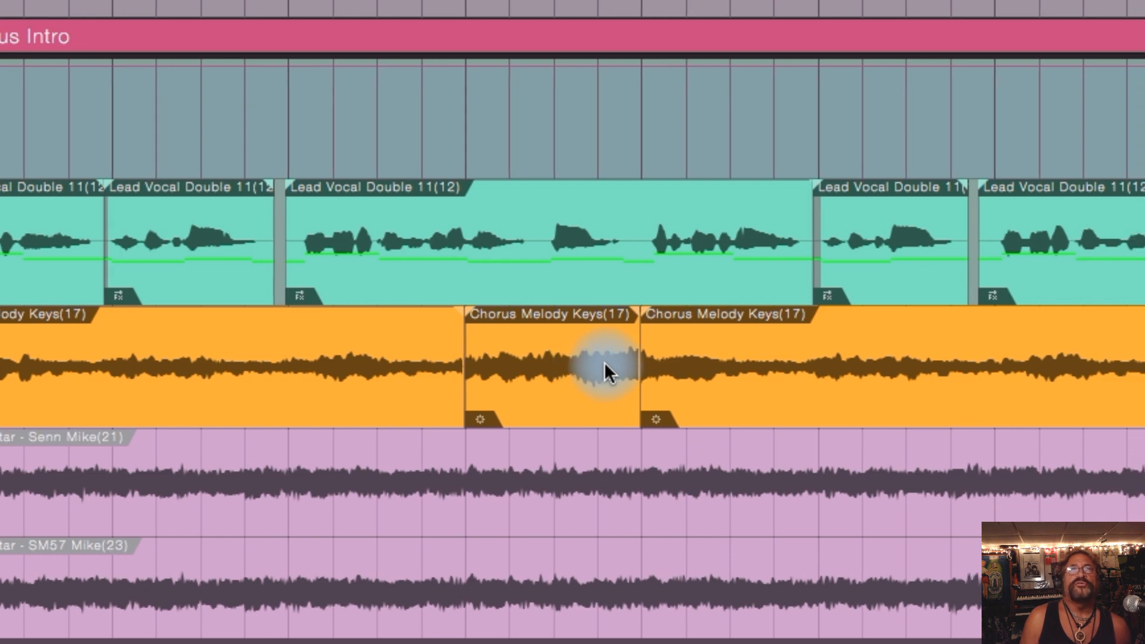
scroll(603, 363, left, 1)
scroll(596, 360, down, 5)
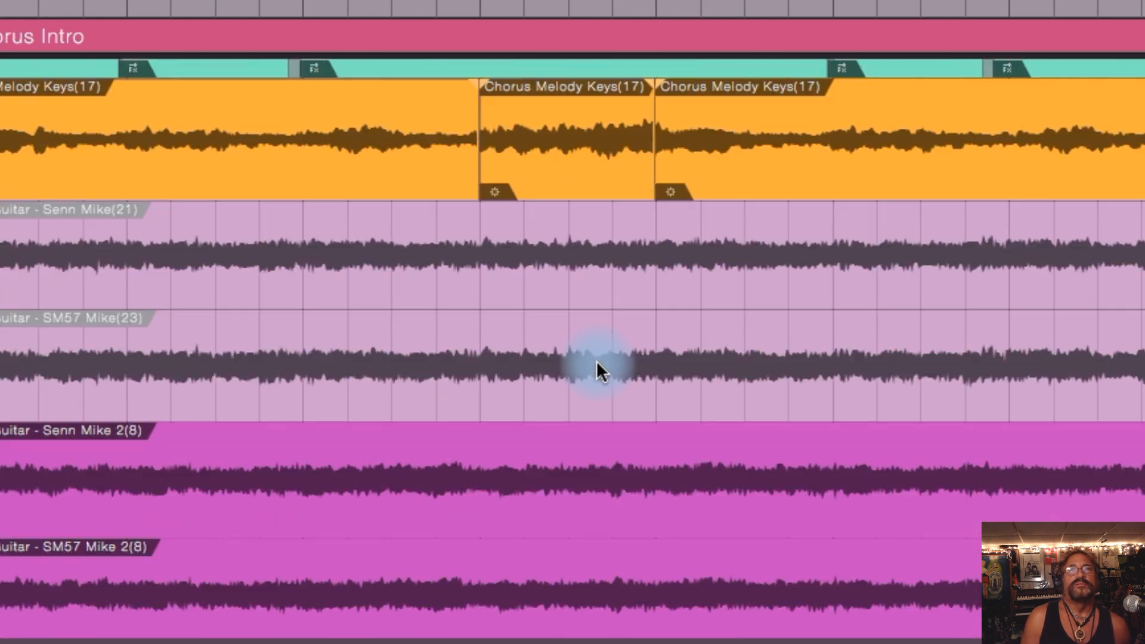
scroll(596, 360, down, 8)
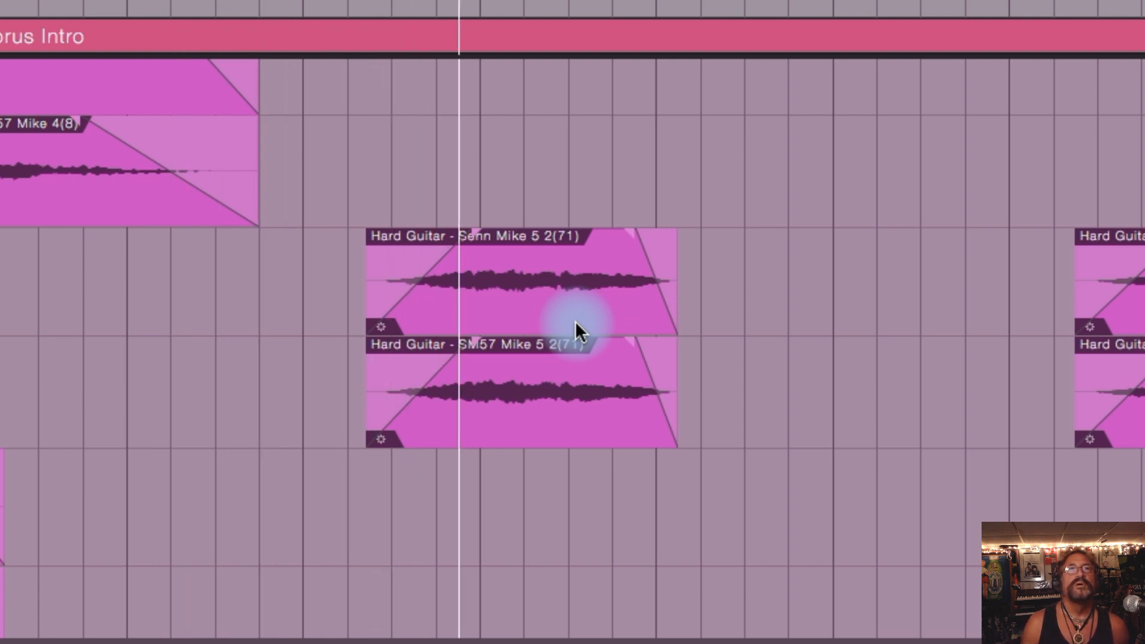
scroll(575, 321, left, 1)
key(space)
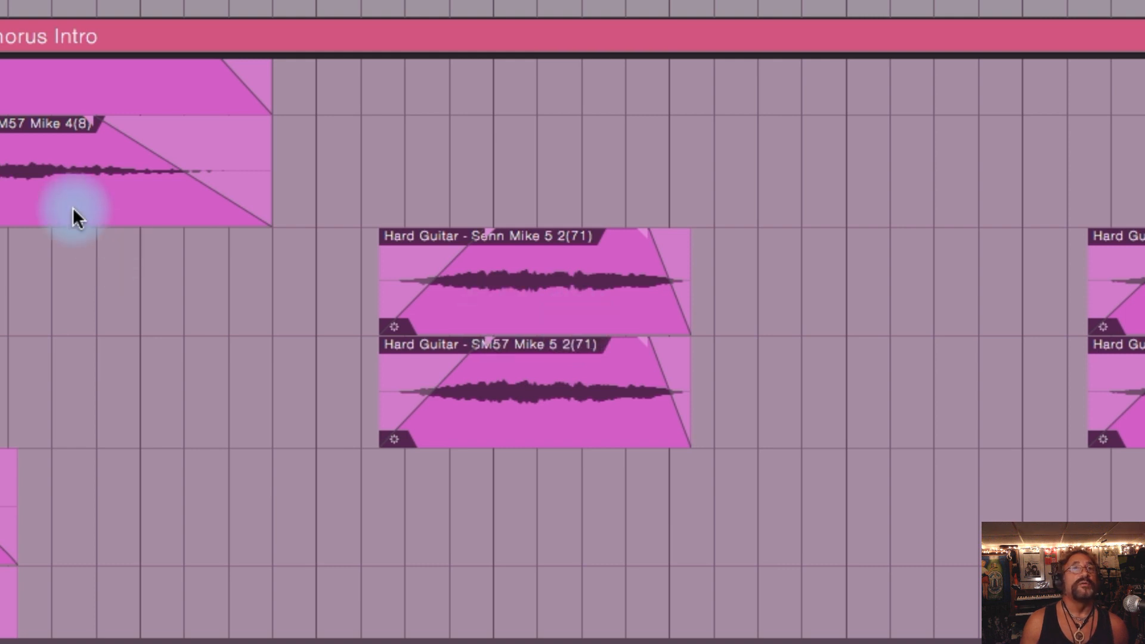
Step: Play from the start of the Chorus Intro, following the passage from the Chorus Melody Keys track down to the short Hard Guitar events
scroll(73, 206, up, 5)
scroll(73, 206, up, 2)
scroll(73, 207, left, 1)
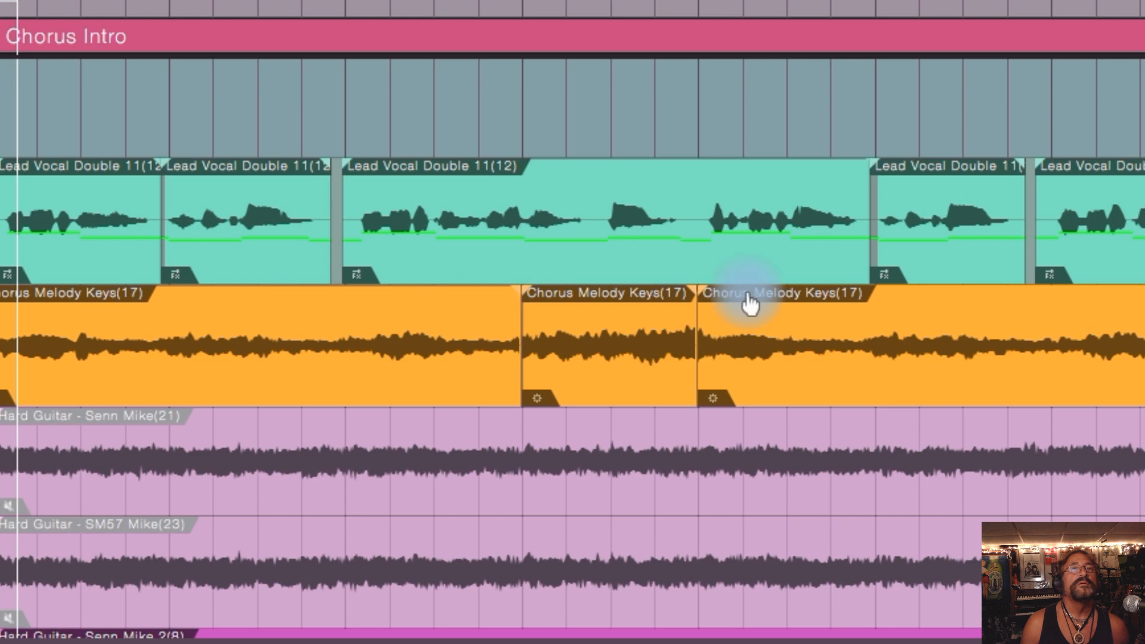
key(space)
scroll(782, 295, down, 10)
scroll(782, 295, down, 6)
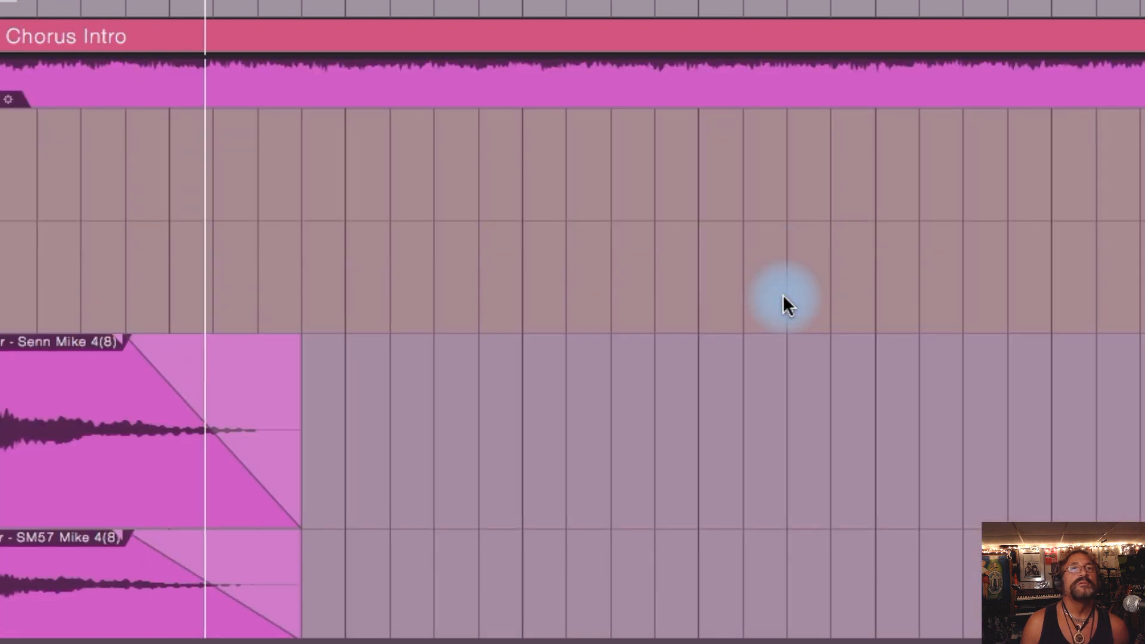
scroll(783, 294, down, 5)
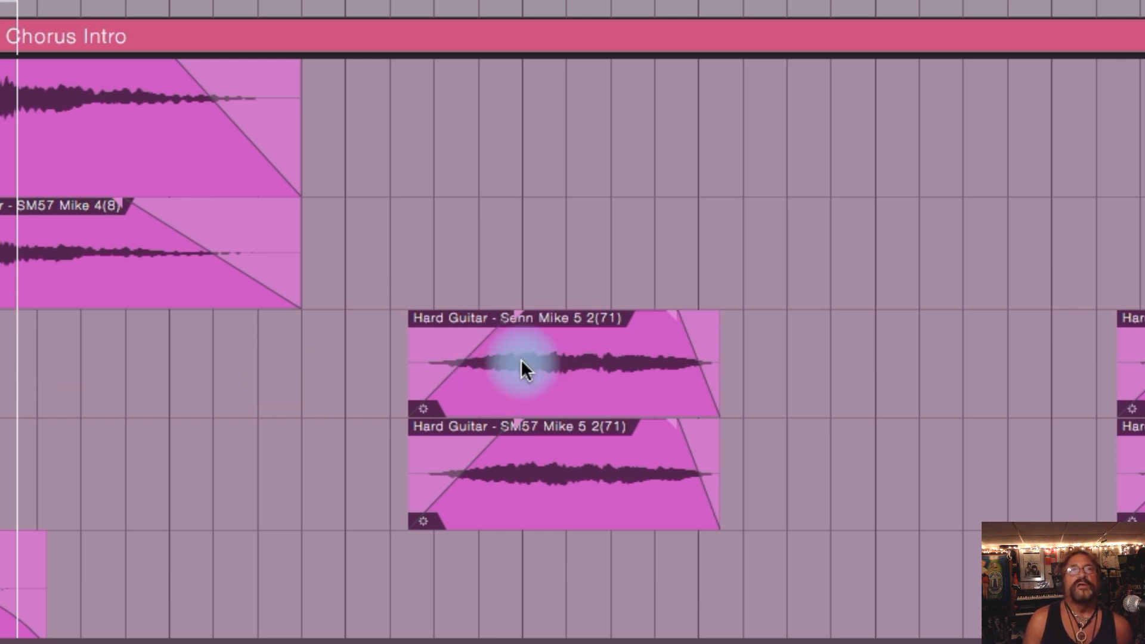
Step: Select the Senn Mike 5 2(71) and SM57 Mike 5 2(71) events and remove their fade-ins together
click(546, 363)
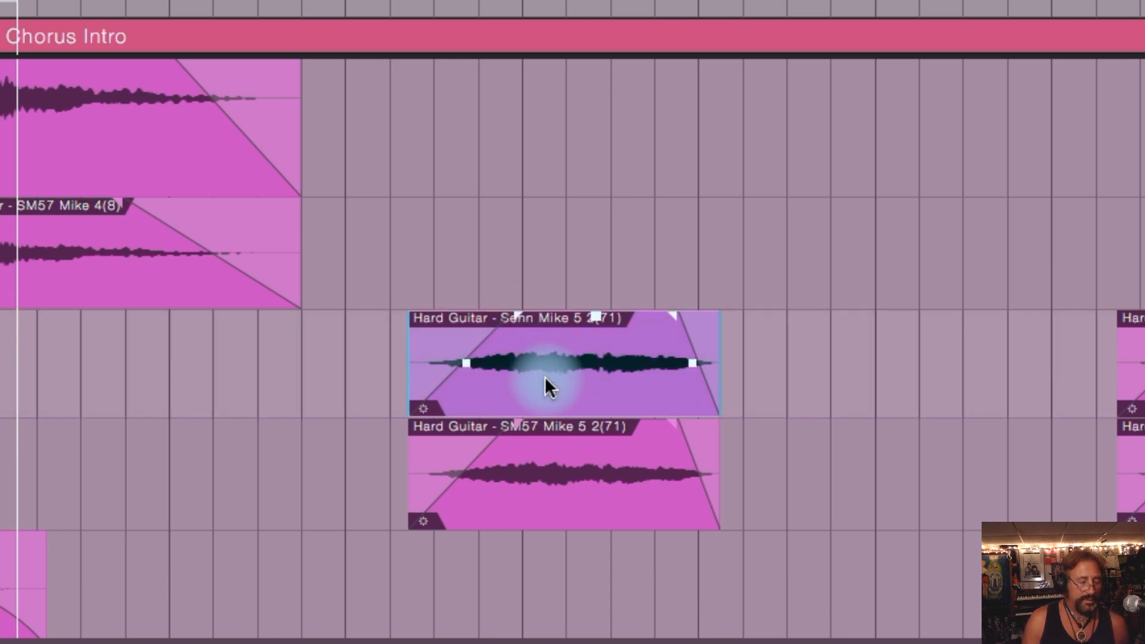
shift+click(550, 472)
drag(519, 435, 391, 442)
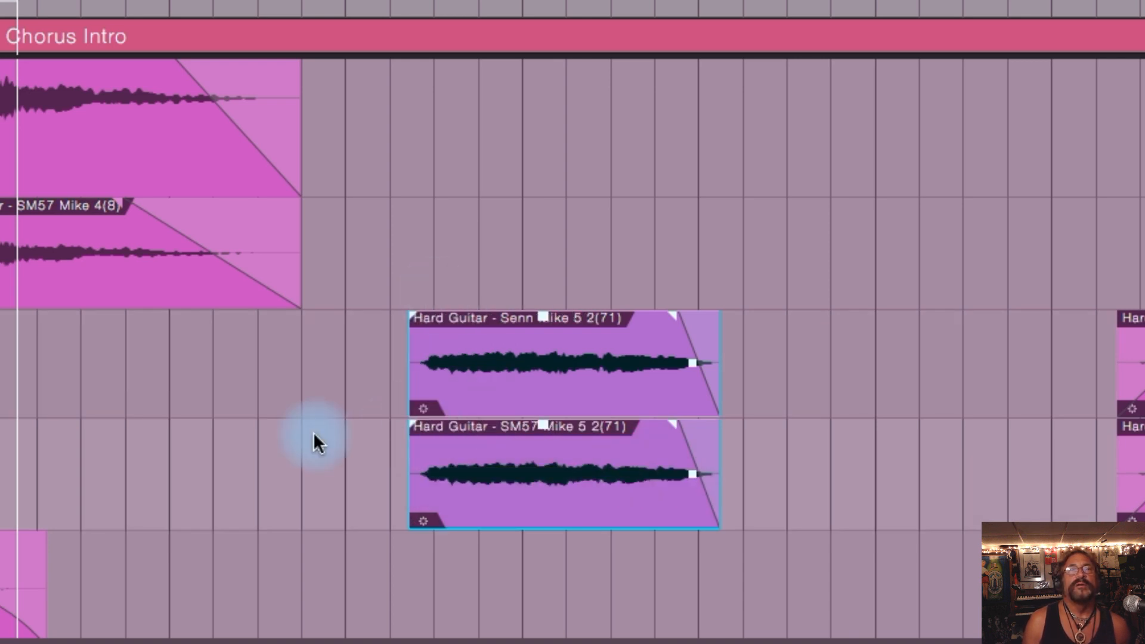
Step: Go back up to the vocal and Chorus Melody Keys tracks and play the Chorus Intro from its start with the guitar fade-ins removed
scroll(572, 349, up, 10)
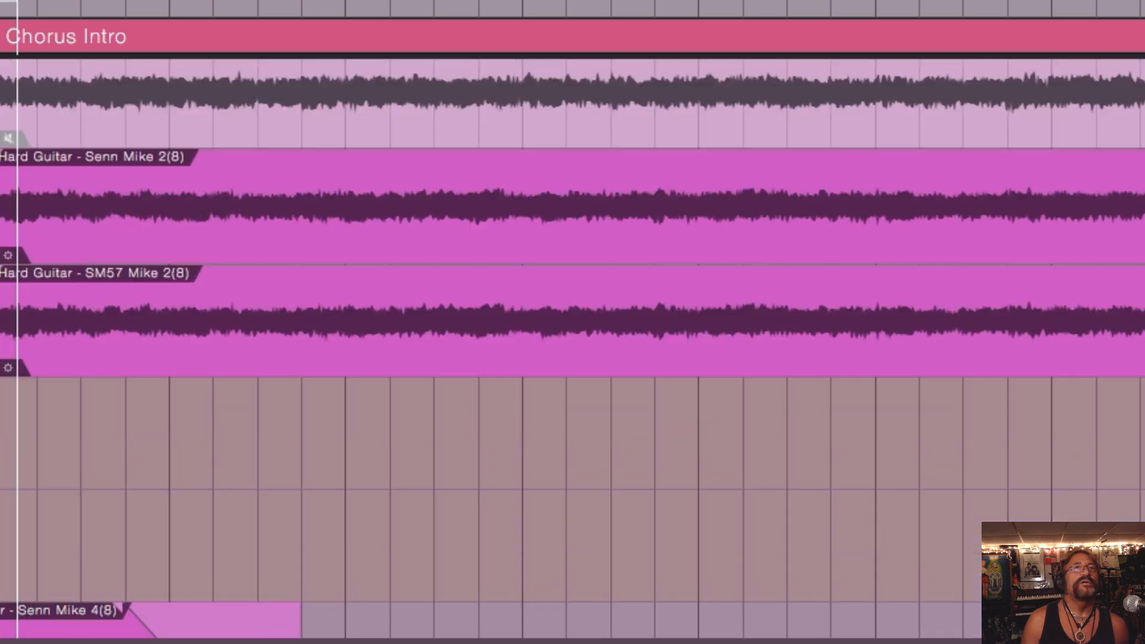
scroll(572, 349, up, 8)
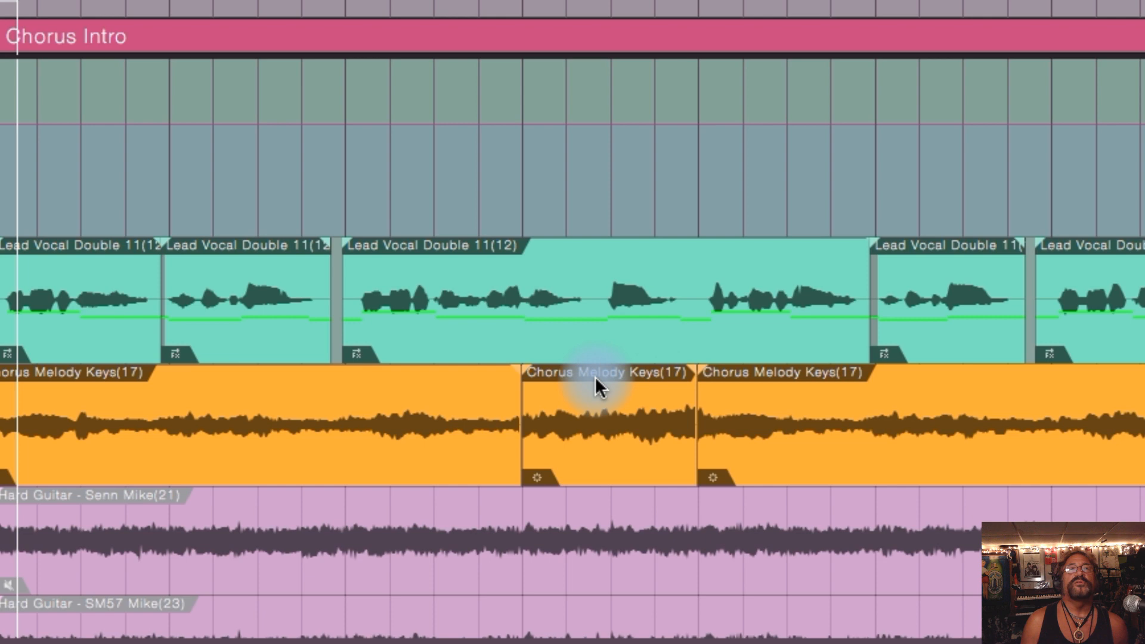
scroll(595, 377, down, 6)
scroll(596, 377, up, 10)
scroll(596, 377, up, 3)
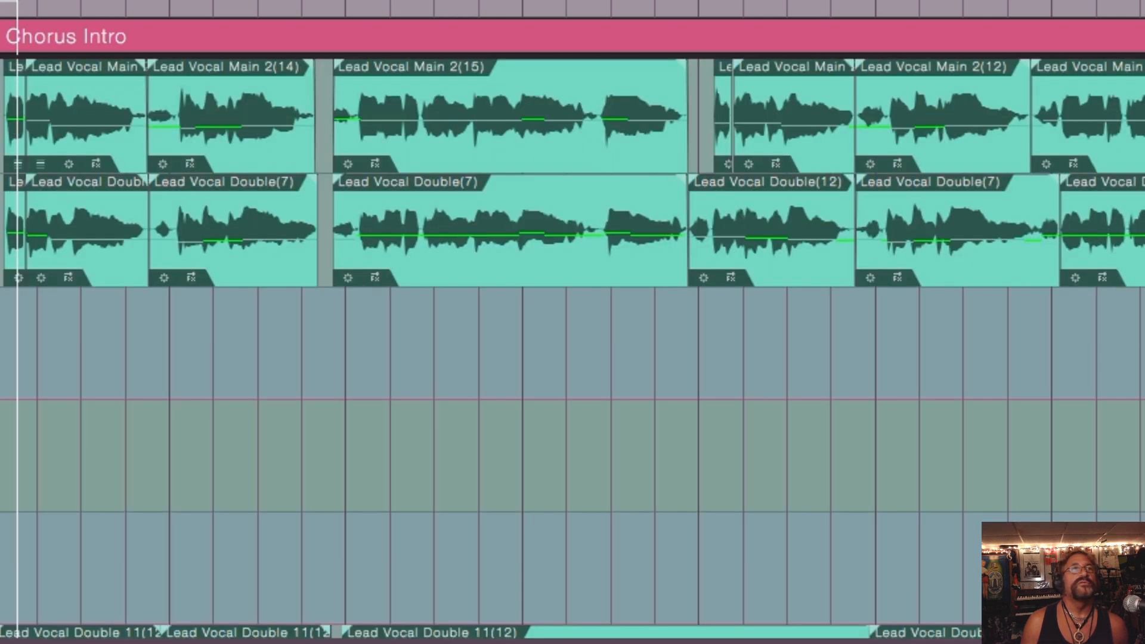
scroll(1083, 325, down, 9)
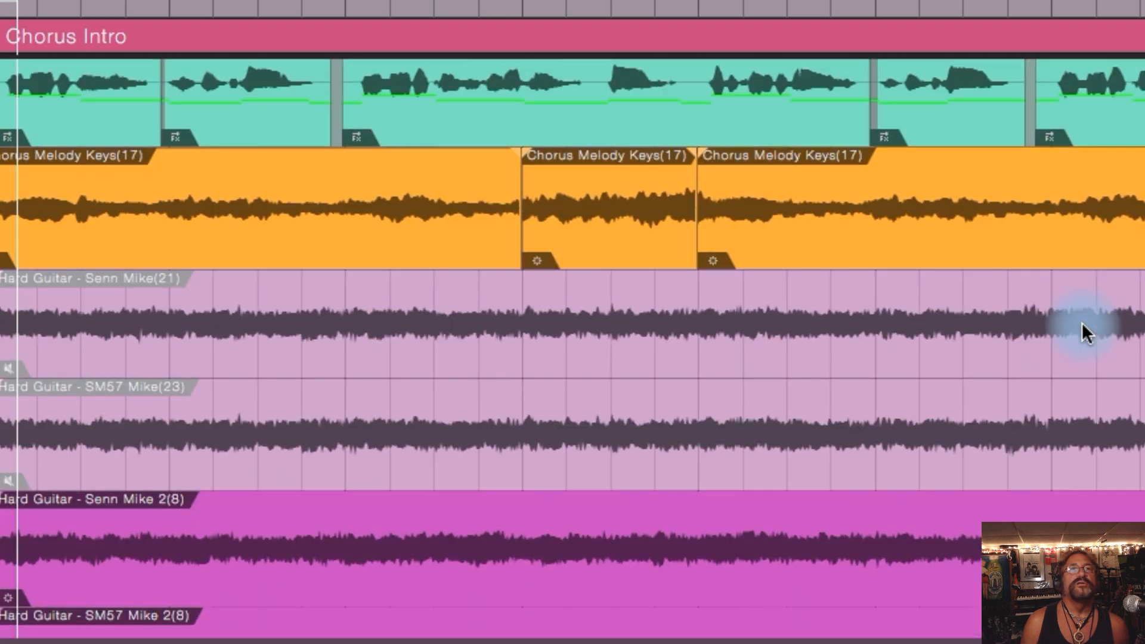
scroll(1082, 324, up, 5)
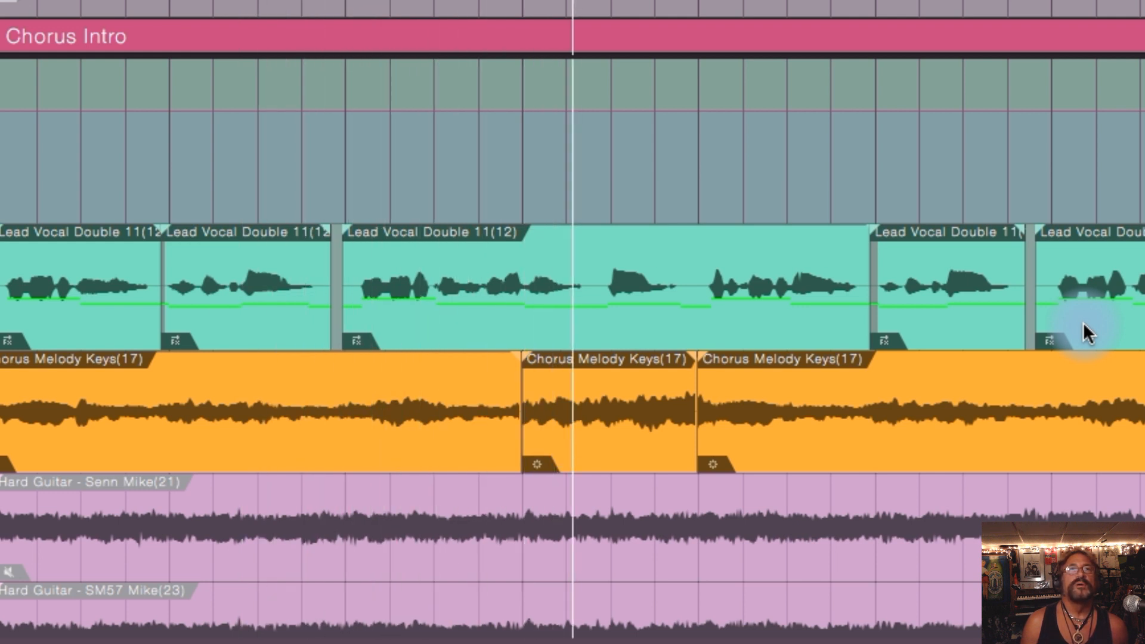
Step: Go down to the Senn Mike 5 2(71) and SM57 Mike 5 2(71) events and play their section from the Chorus Intro start
key(space)
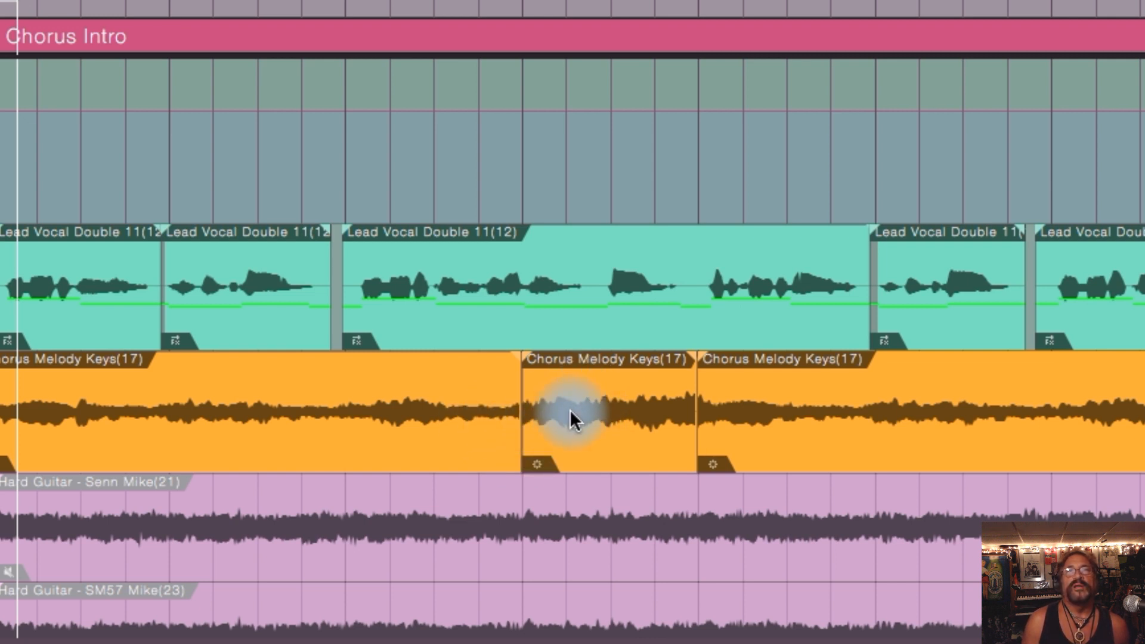
scroll(617, 399, down, 10)
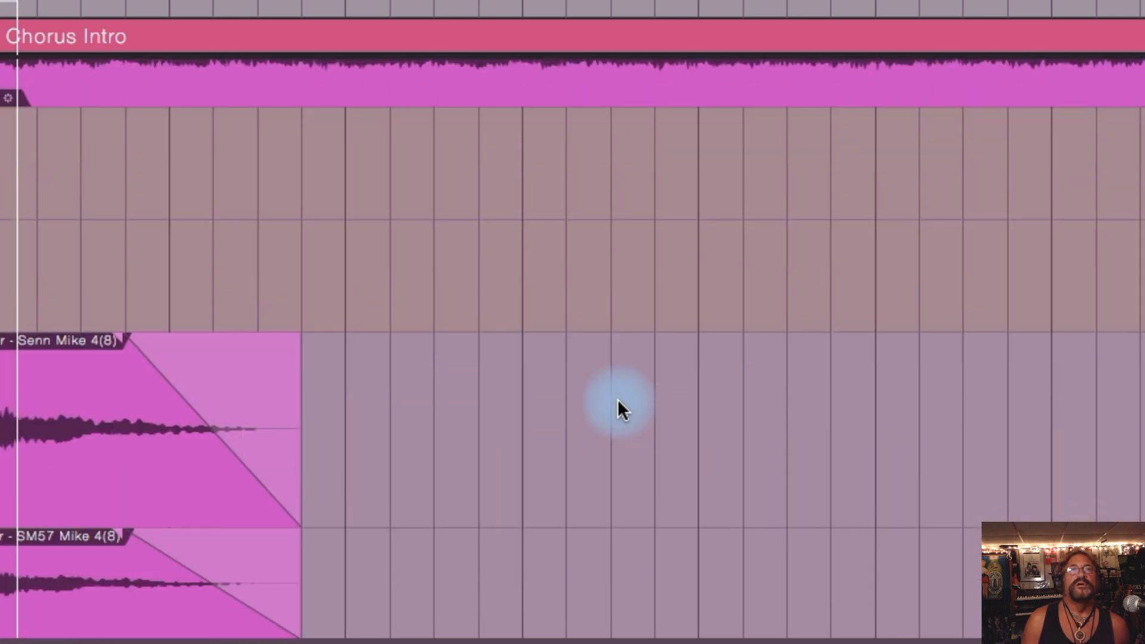
scroll(618, 399, down, 3)
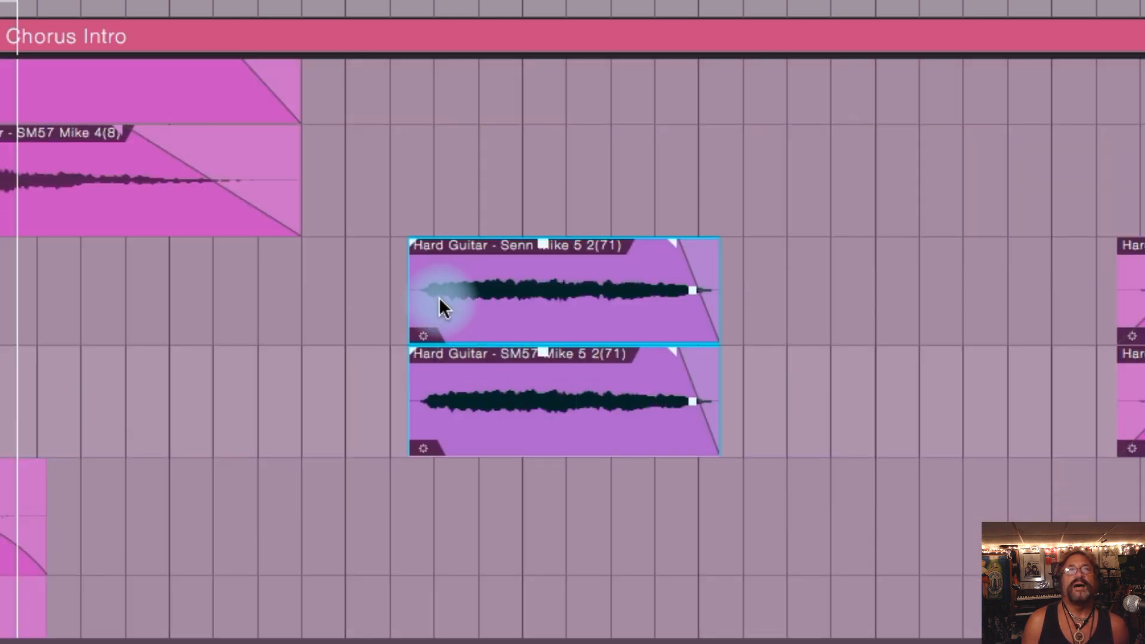
key(space)
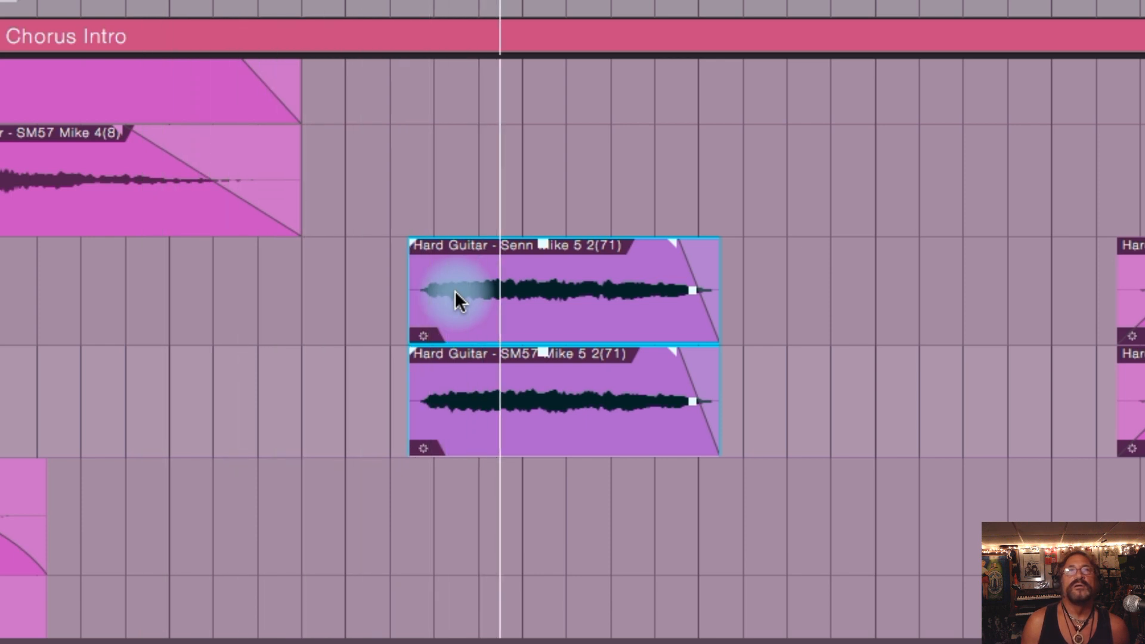
key(space)
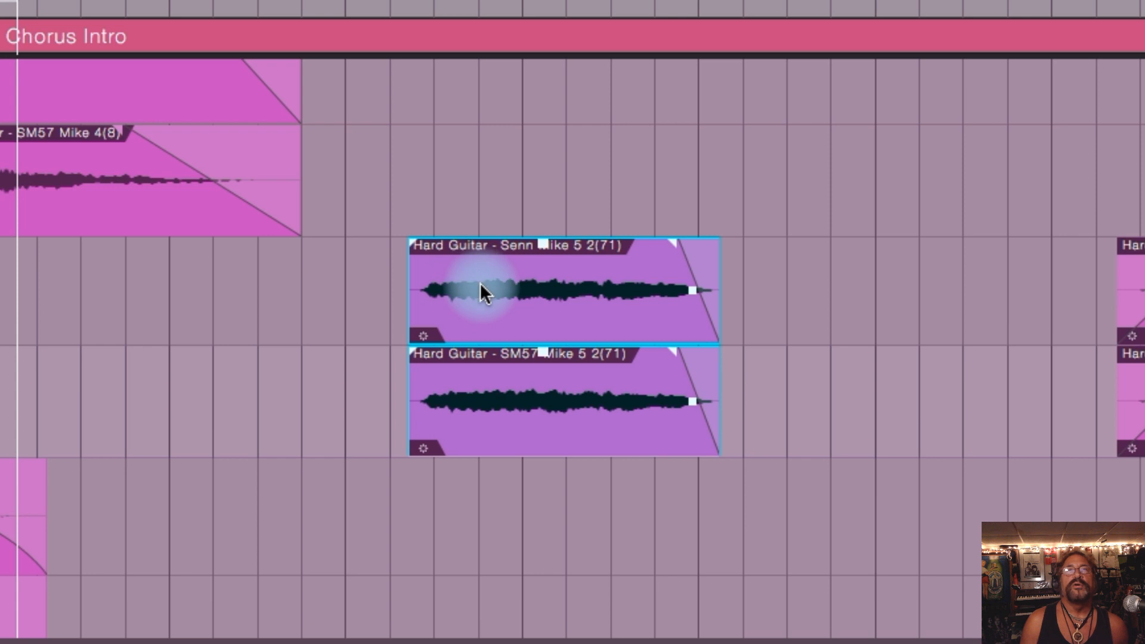
Step: Add fade-ins of about three beats to the selected Senn Mike 5 2(71) and SM57 Mike 5 2(71) events together and play the passage
drag(420, 245, 552, 263)
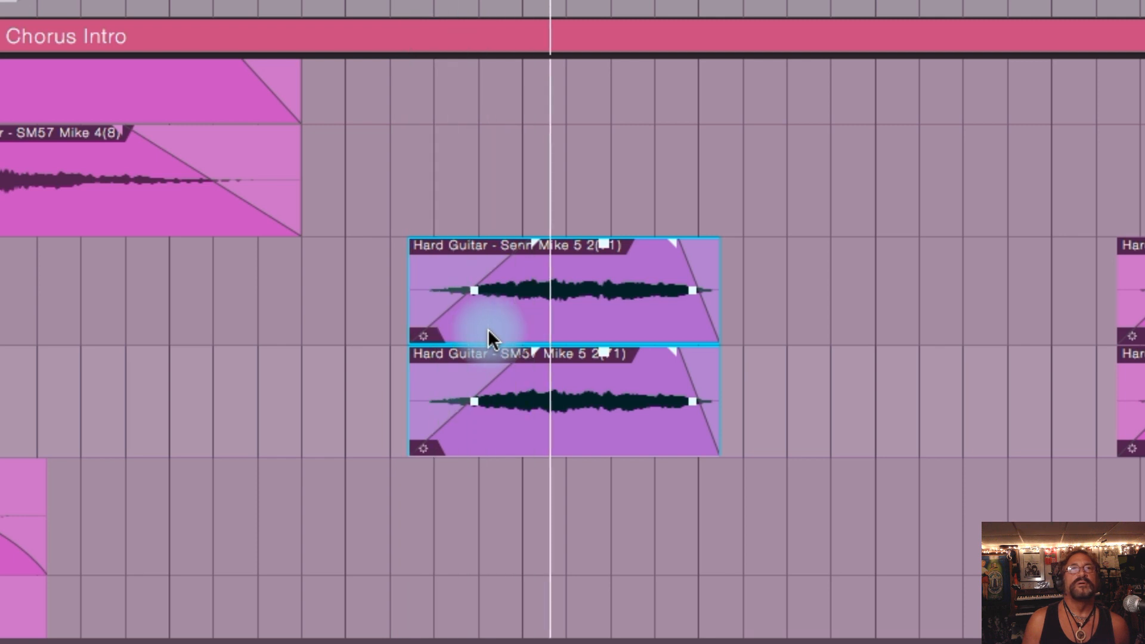
key(space)
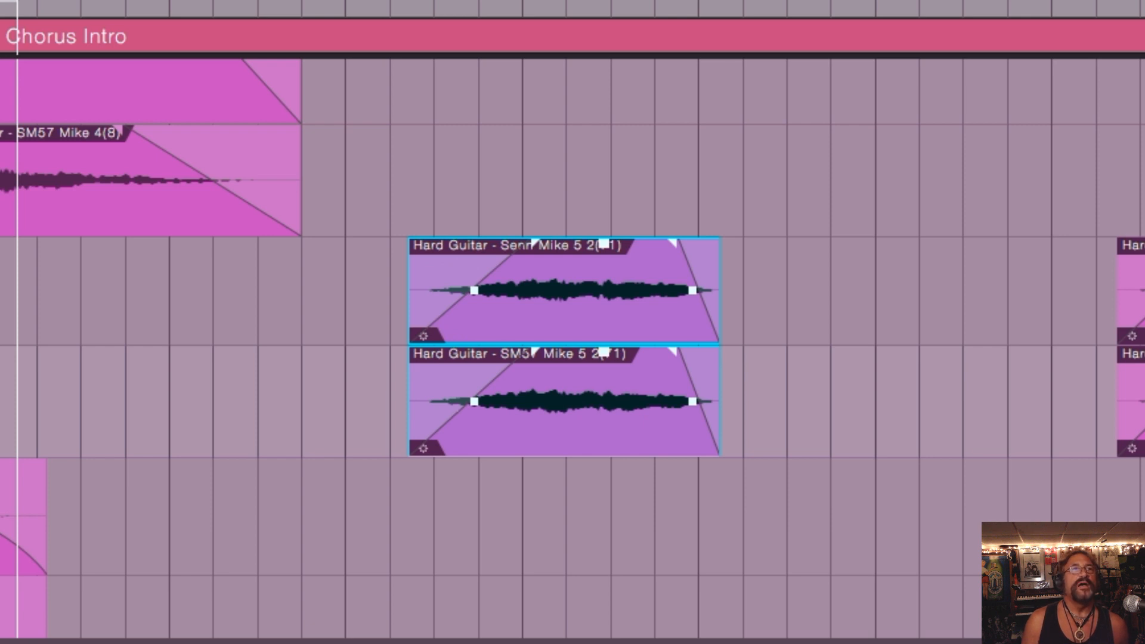
Step: Go up to the Lead Vocal Main and Lead Vocal Double tracks and play the Chorus Intro with the guitar fade-ins in place
scroll(573, 344, up, 10)
scroll(572, 344, up, 8)
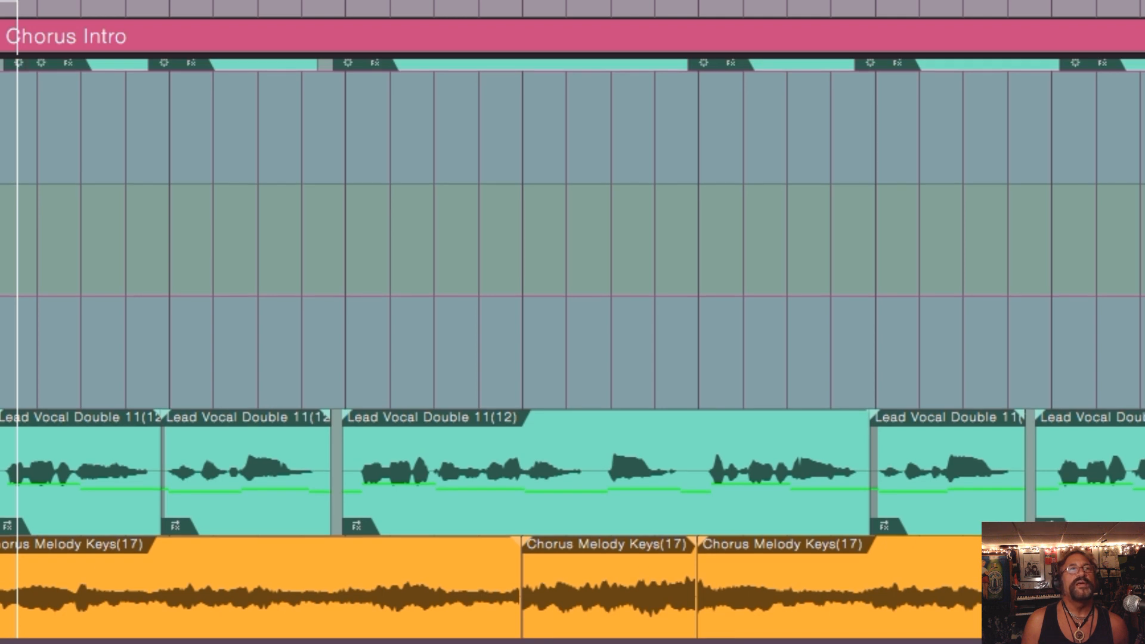
scroll(572, 344, up, 4)
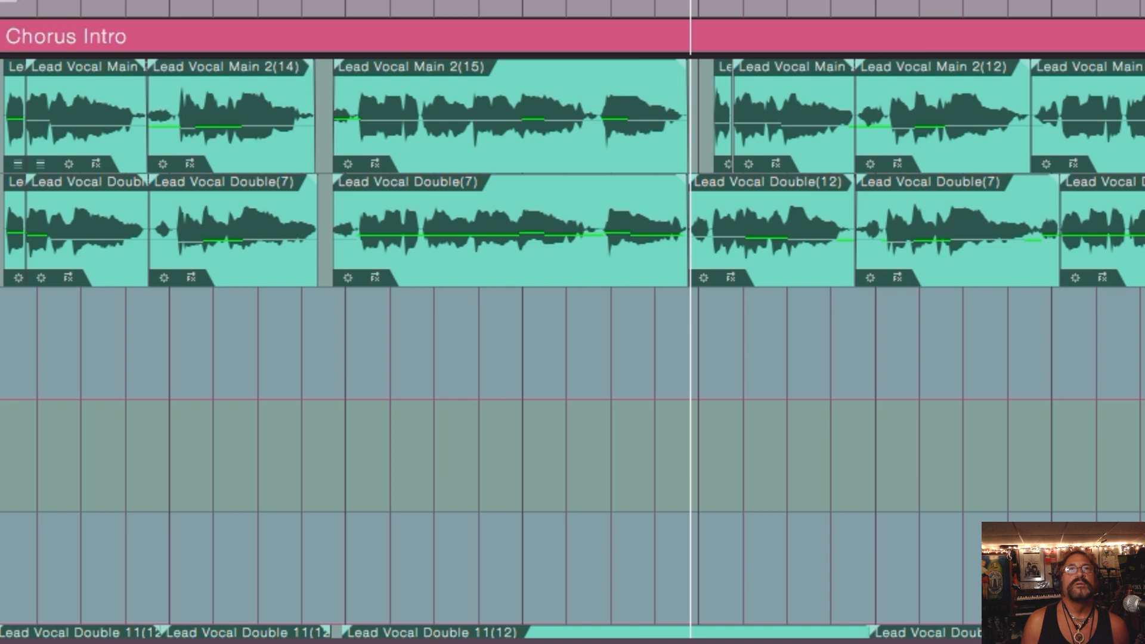
key(space)
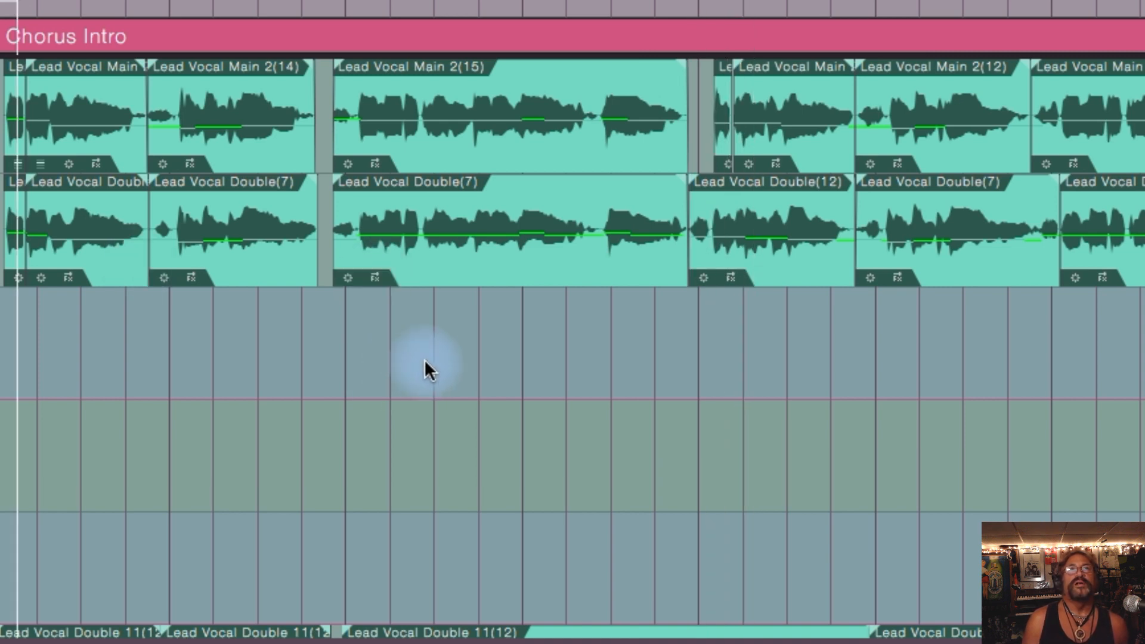
Step: Return to the two faded Hard Guitar Mike 5 2(71) events and deselect them
scroll(426, 360, down, 10)
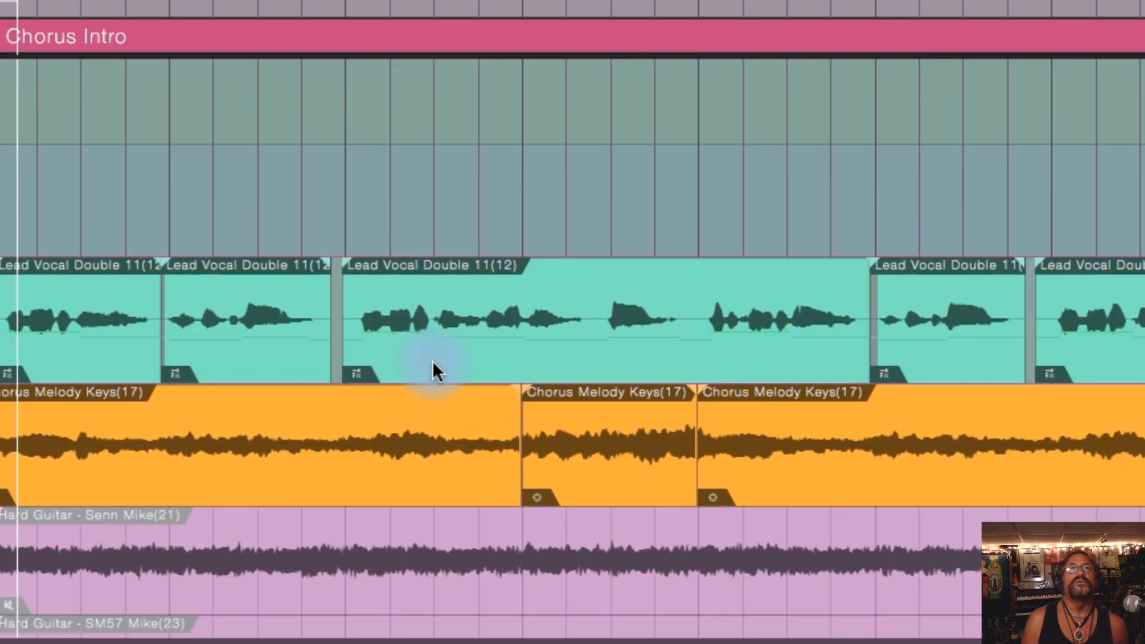
scroll(433, 362, down, 10)
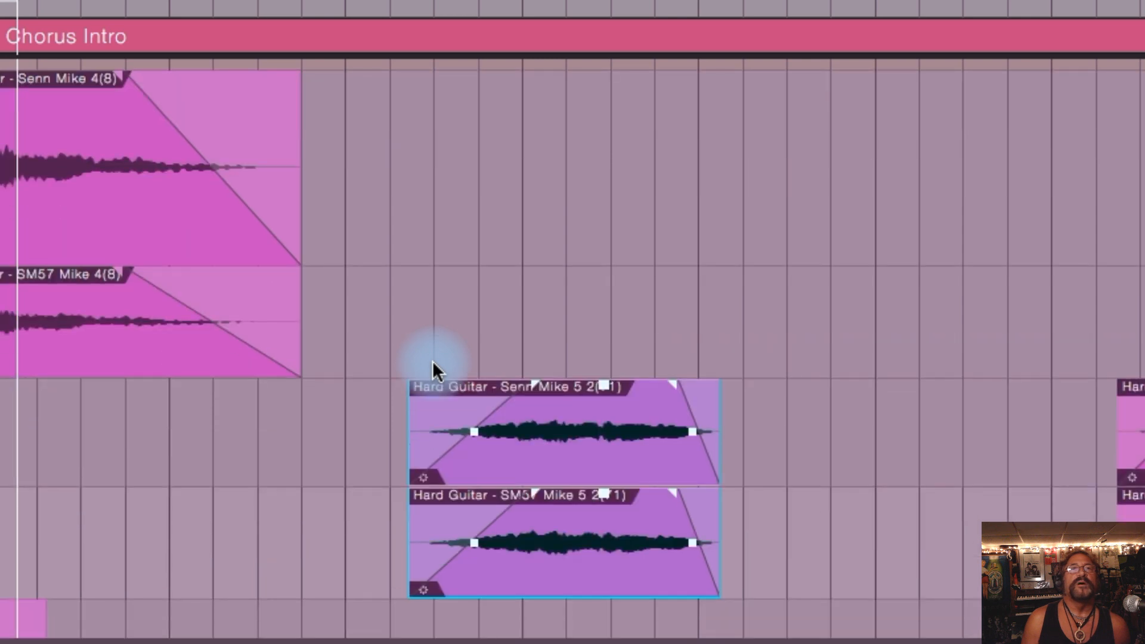
click(807, 439)
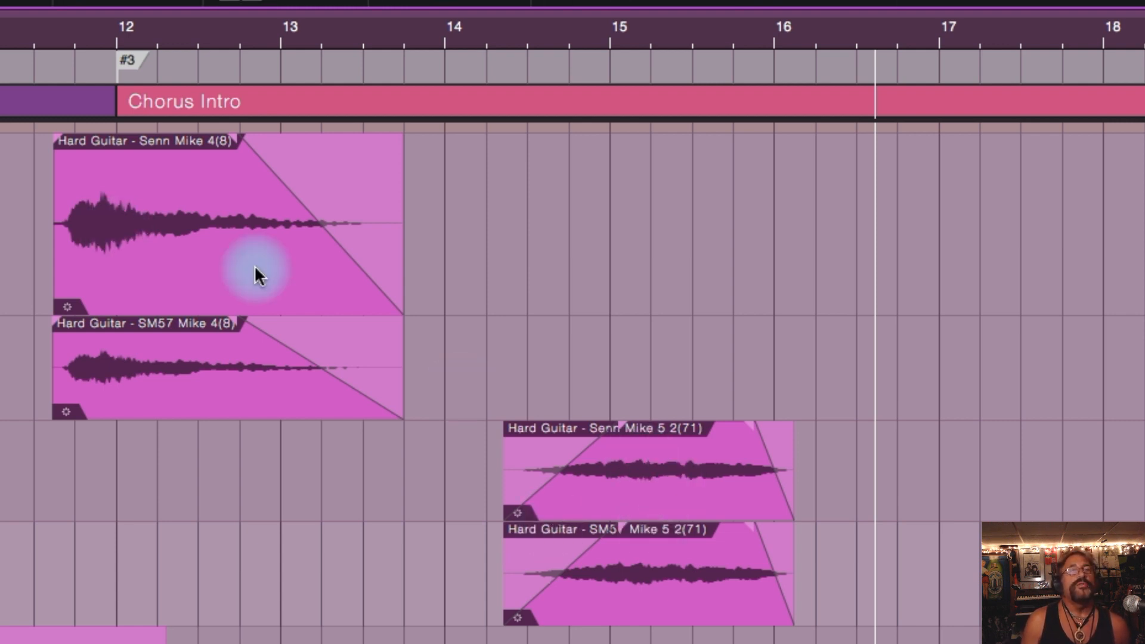
Step: Select the Senn Mike 4(8) and SM57 Mike 4(8) events, try a very short shared fade-in, remove it and clear the selection
click(140, 210)
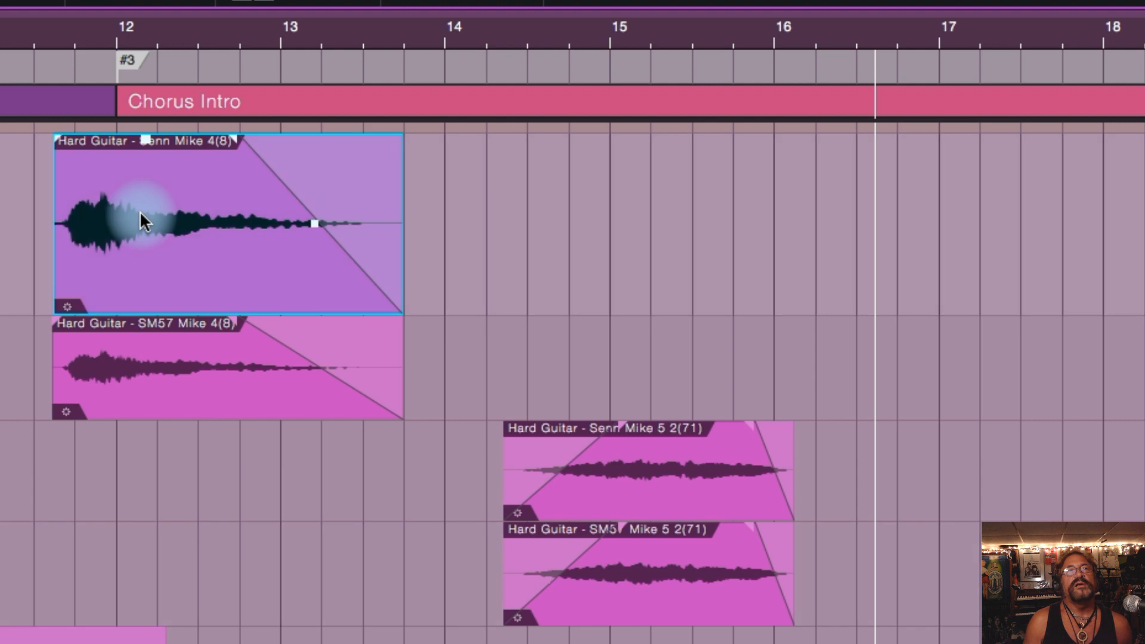
shift+click(157, 350)
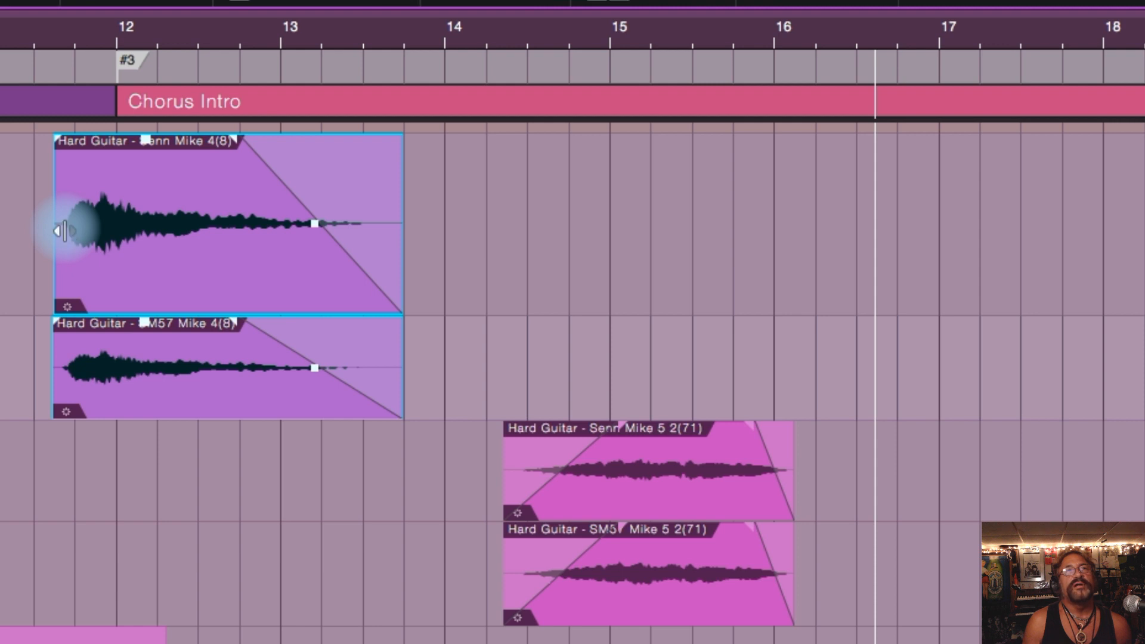
mouse_move(59, 146)
mouse_down()
mouse_move(71, 148)
mouse_move(70, 138)
mouse_up()
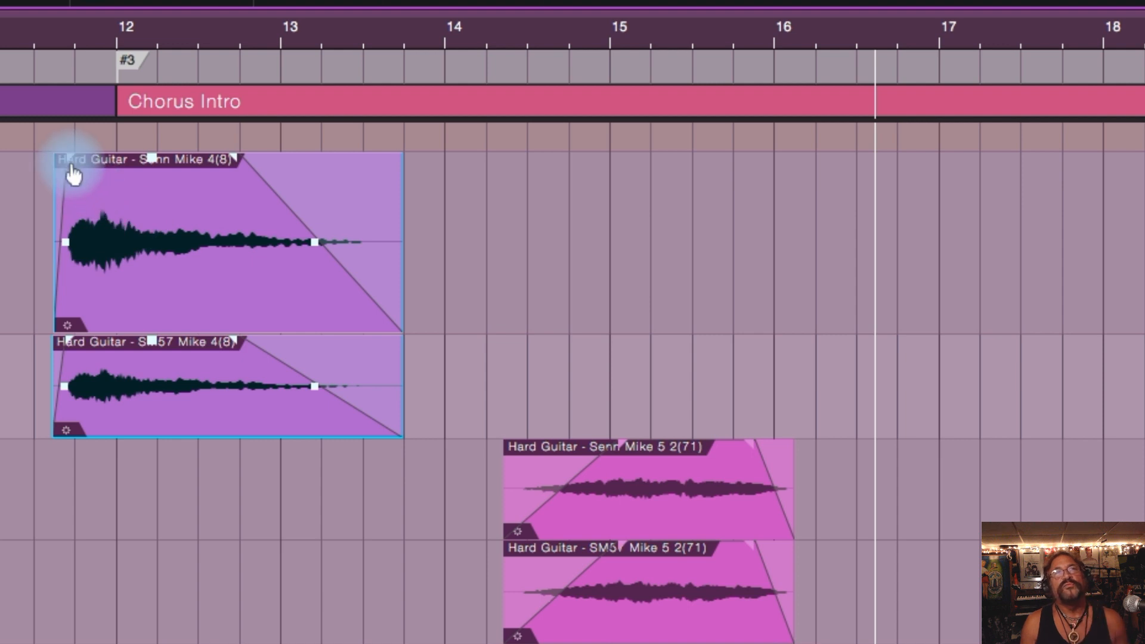
drag(72, 168, 44, 158)
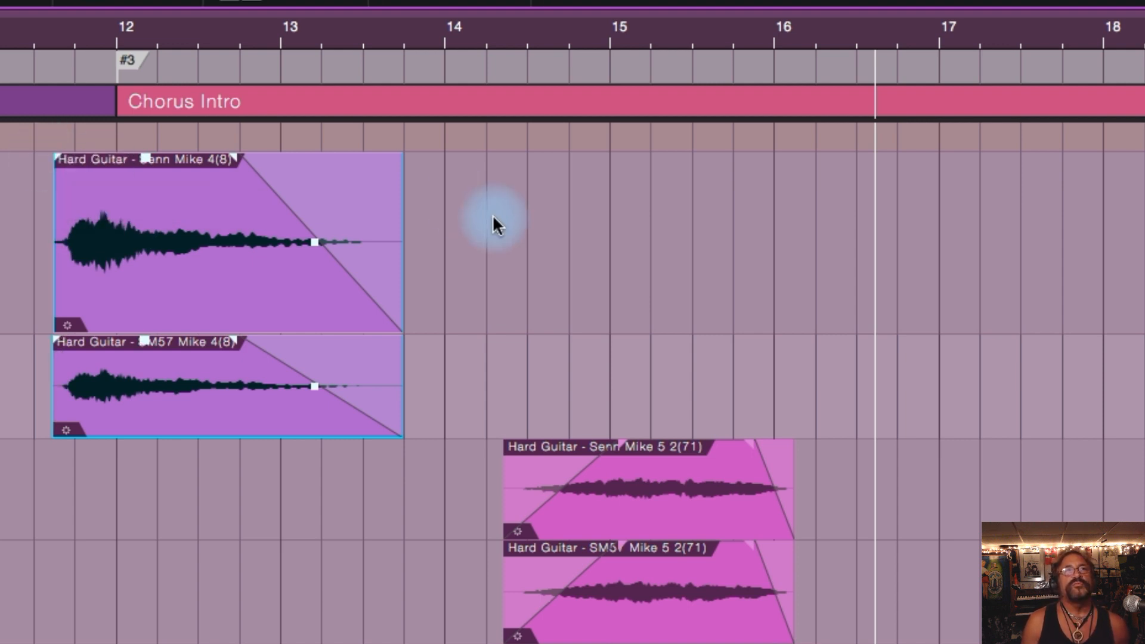
click(796, 326)
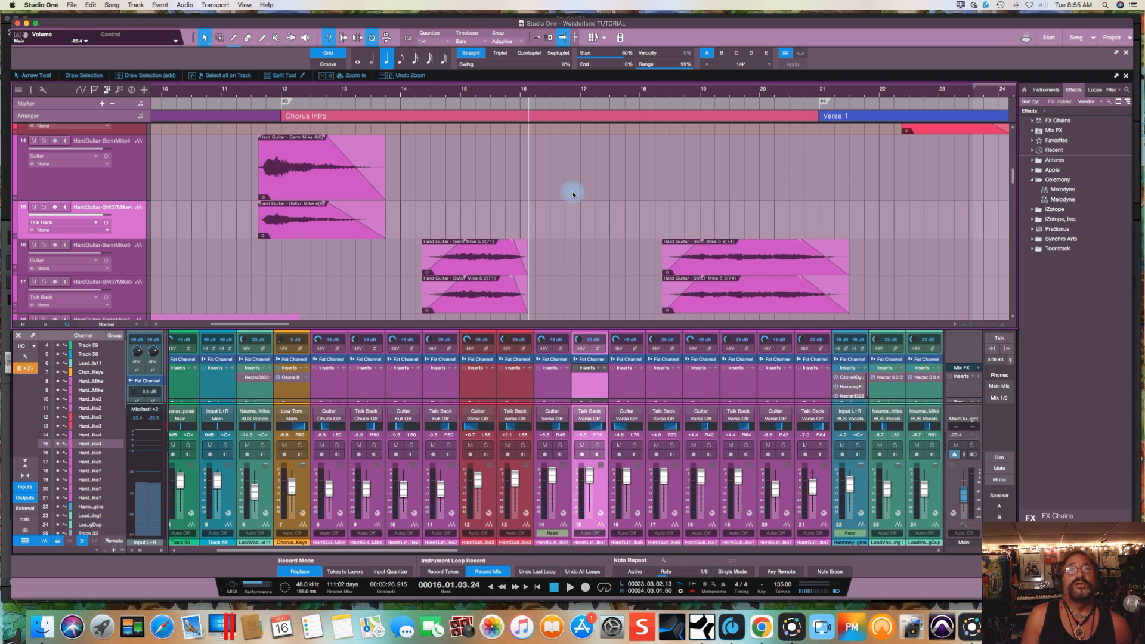
Step: Place the playback cursor at bar 14, beat 4 of the Chorus Intro, near the start of the Mike 5 2(71) guitar events
scroll(424, 180, right, 2)
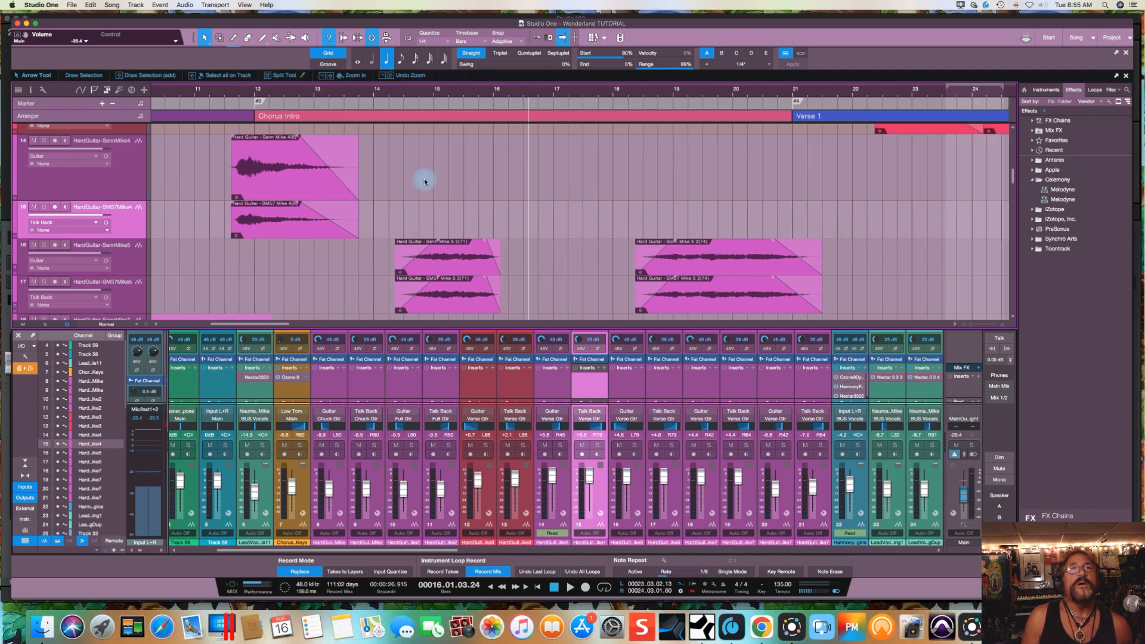
scroll(378, 172, right, 2)
scroll(379, 173, right, 1)
click(376, 172)
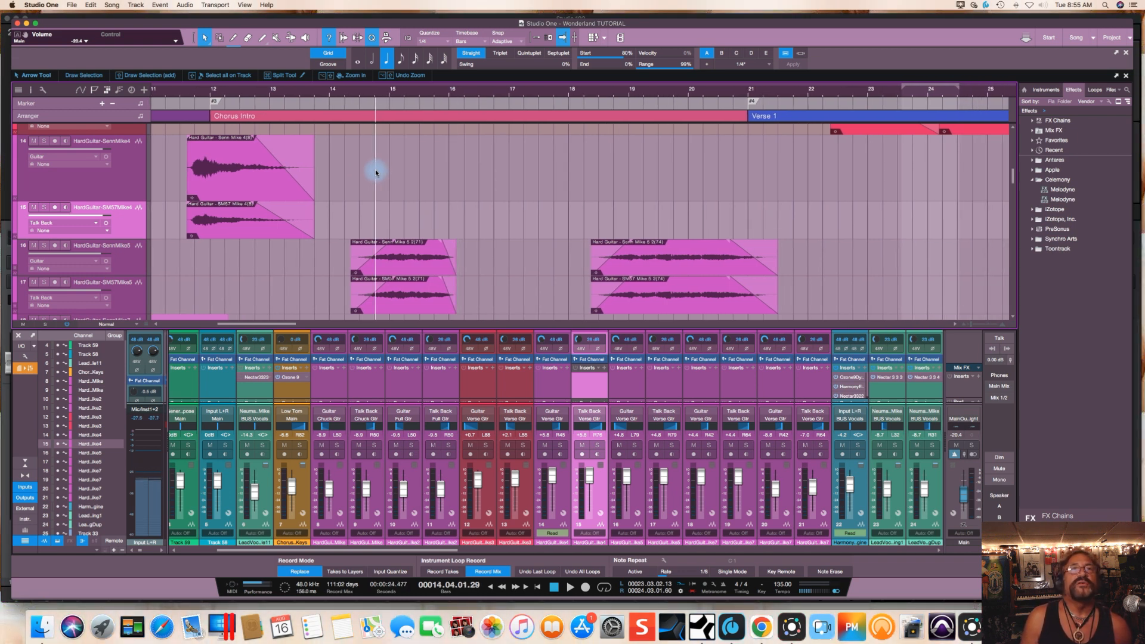